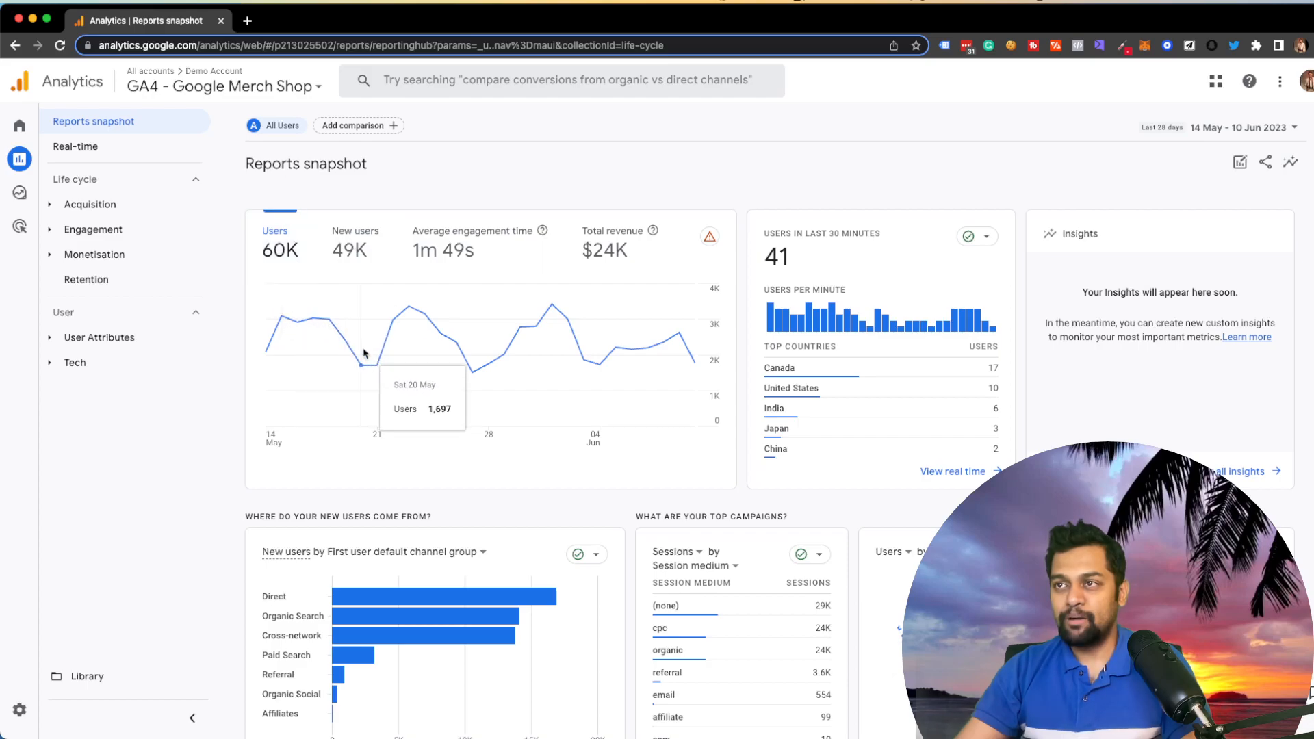
Chart the new users and the average engagement time in the Reports snapshot's main card.
{"action": "left_click", "coordinate": [355, 239]}
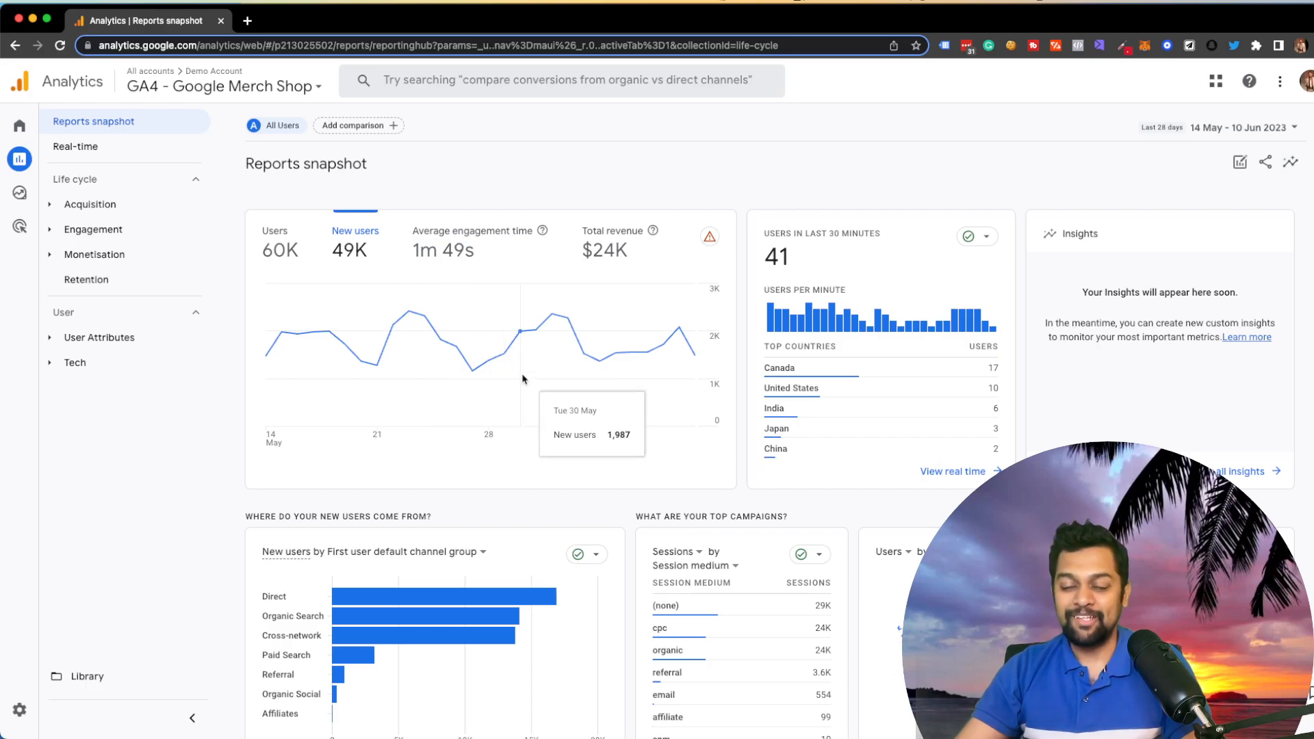
{"action": "left_click", "coordinate": [477, 259]}
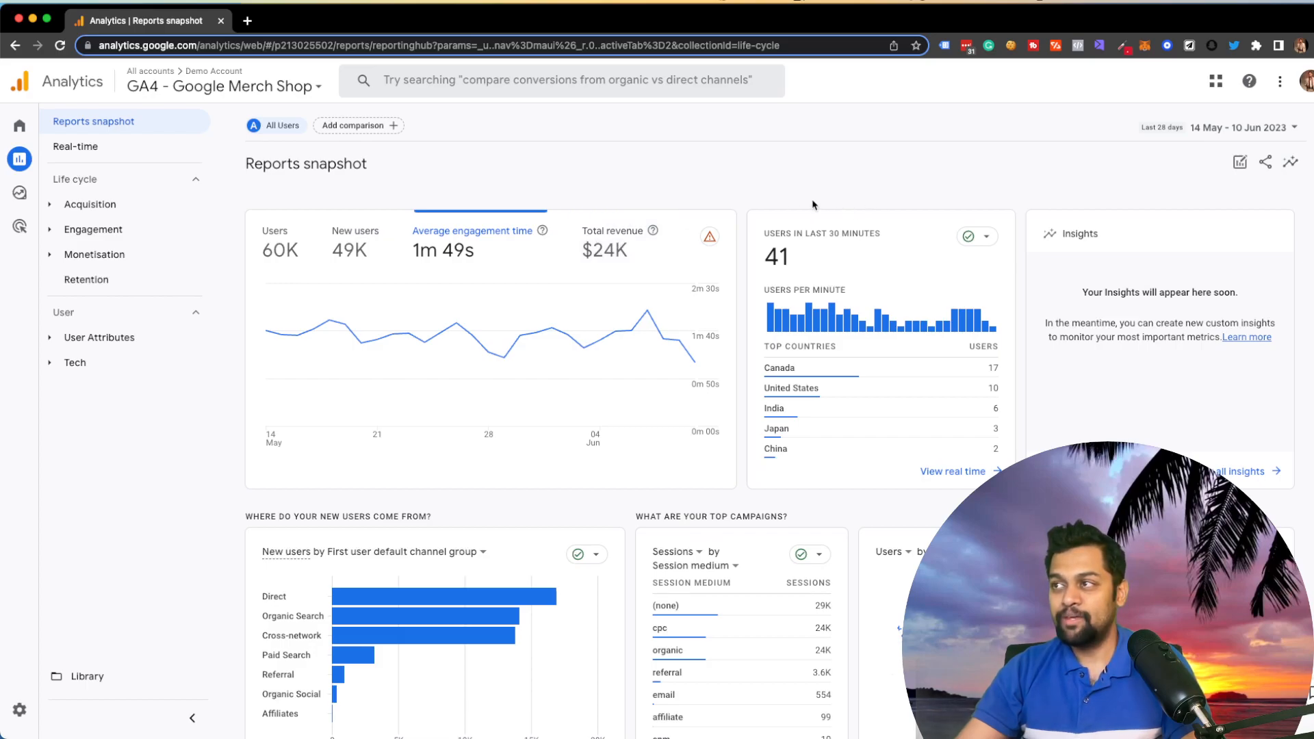
Open the real-time report from the card of users in the last 30 minutes and look over it.
{"action": "left_click", "coordinate": [952, 481]}
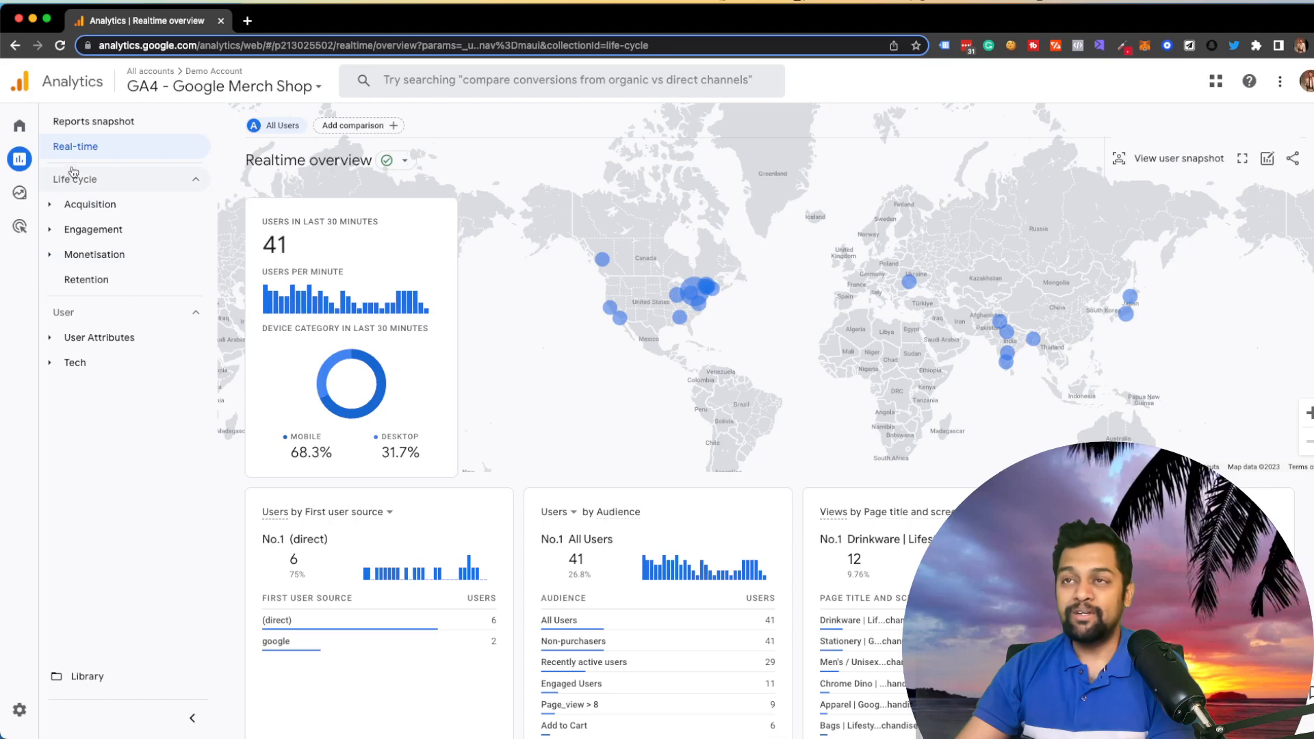
{"action": "scroll", "coordinate": [345, 352], "scroll_direction": "down", "scroll_amount": 2}
{"action": "scroll", "coordinate": [345, 348], "scroll_direction": "up", "scroll_amount": 2}
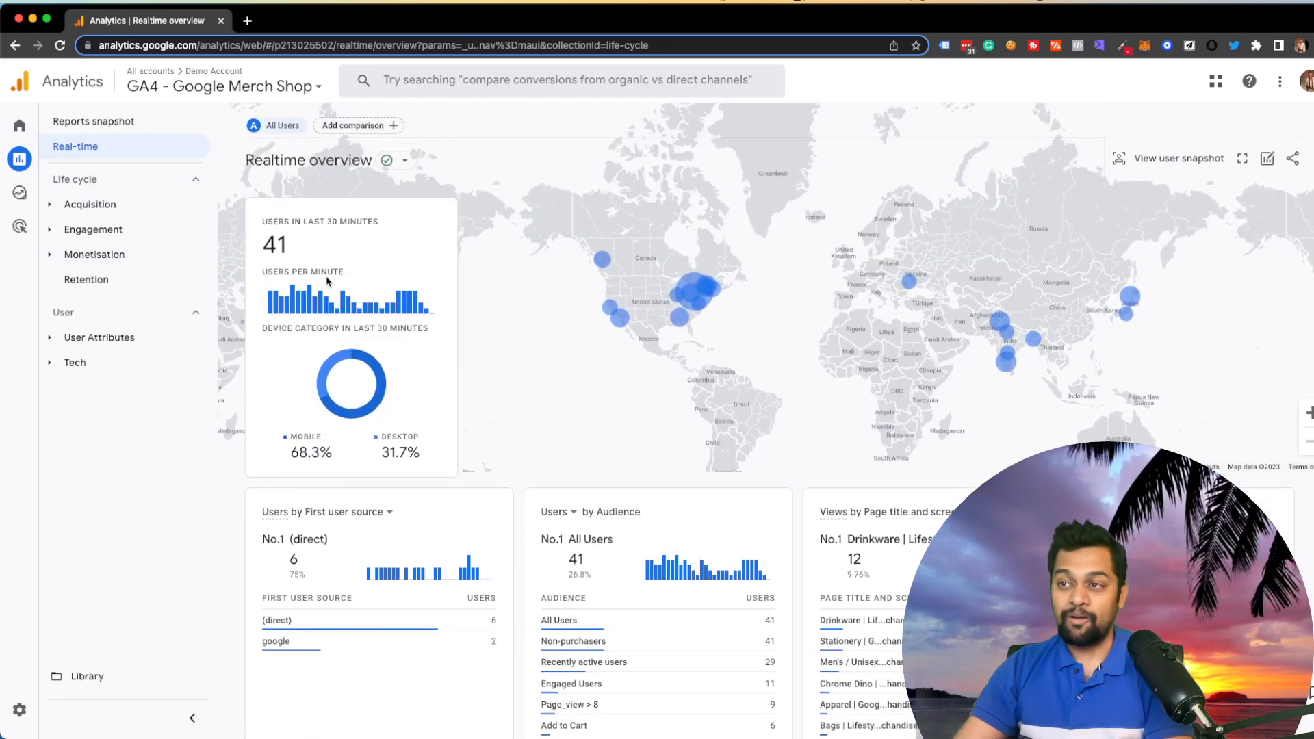
Break down the real-time users card by First user medium and then by First user source / medium.
{"action": "scroll", "coordinate": [361, 406], "scroll_direction": "down", "scroll_amount": 2}
{"action": "left_click", "coordinate": [353, 400]}
{"action": "left_click", "coordinate": [356, 420]}
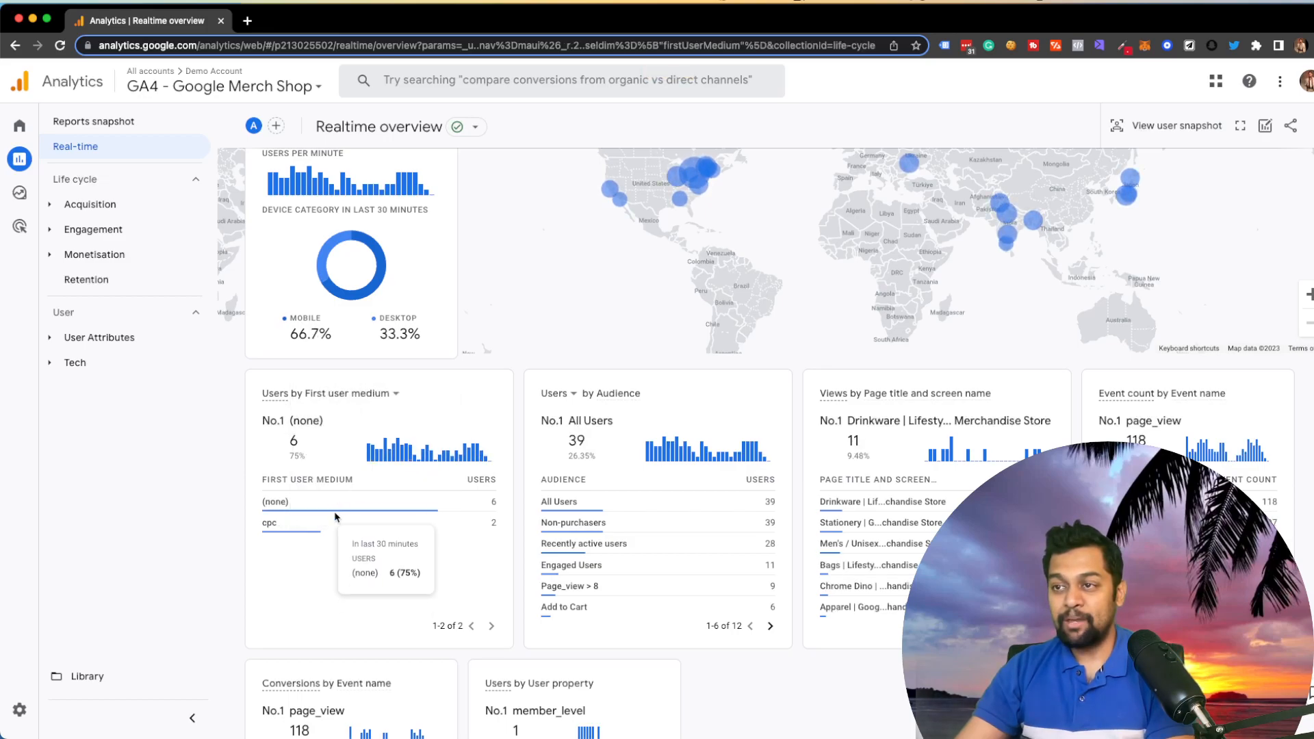
{"action": "left_click", "coordinate": [352, 393]}
{"action": "left_click", "coordinate": [356, 423]}
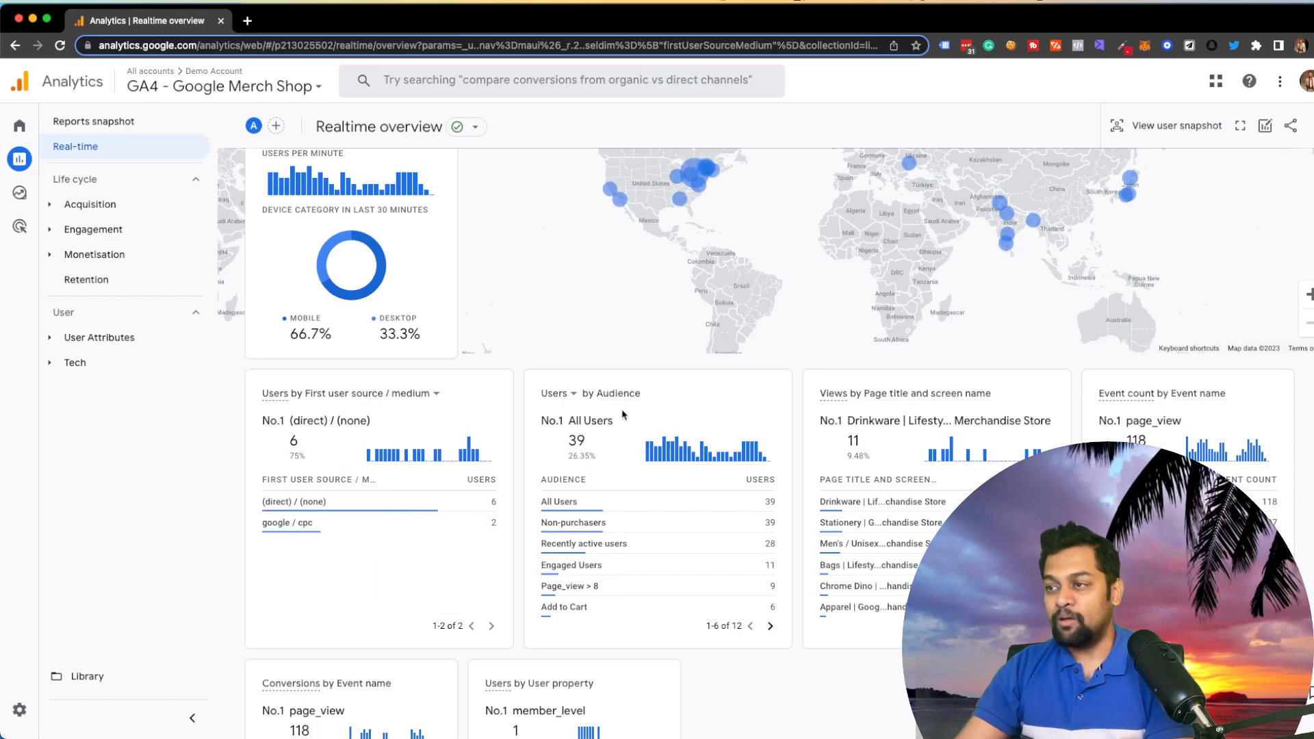
Examine the real-time cards for views by page title, event count by event name and conversions, paging through the event list.
{"action": "scroll", "coordinate": [630, 425], "scroll_direction": "down", "scroll_amount": 2}
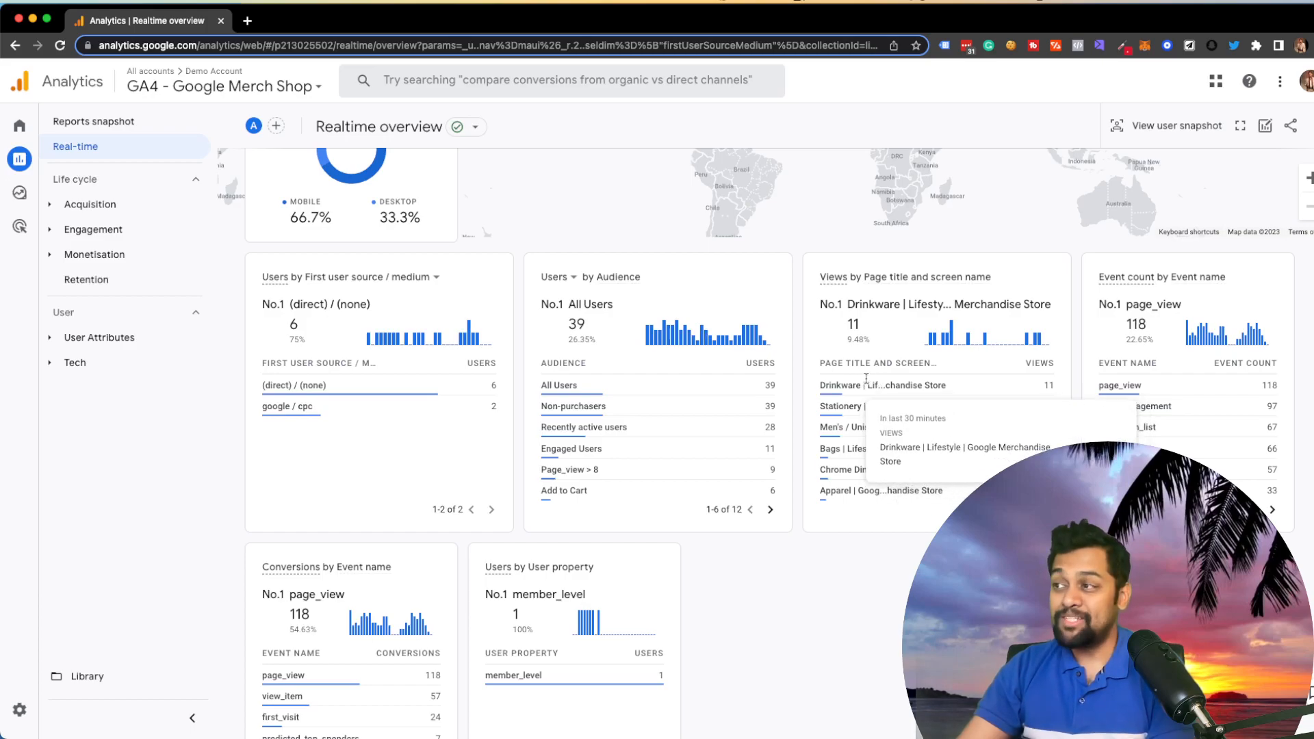
{"action": "mouse_move", "coordinate": [872, 280]}
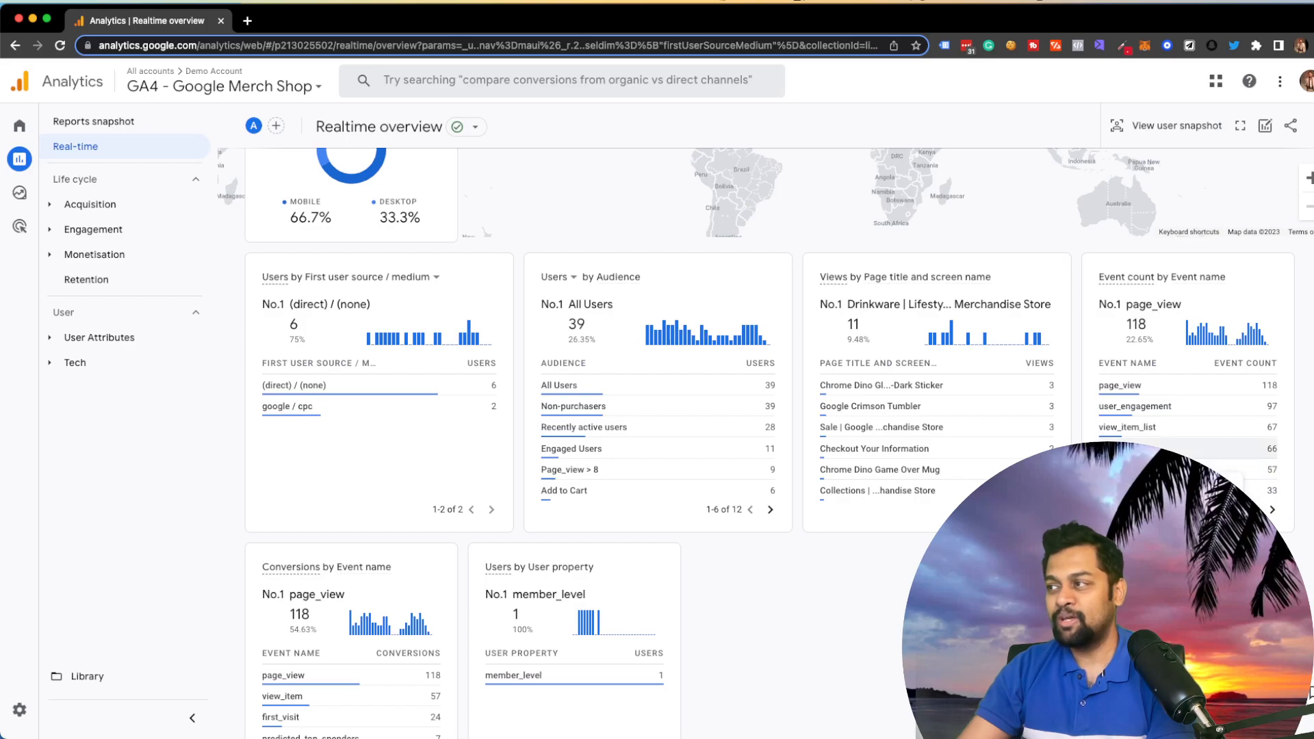
{"action": "left_click", "coordinate": [1272, 510]}
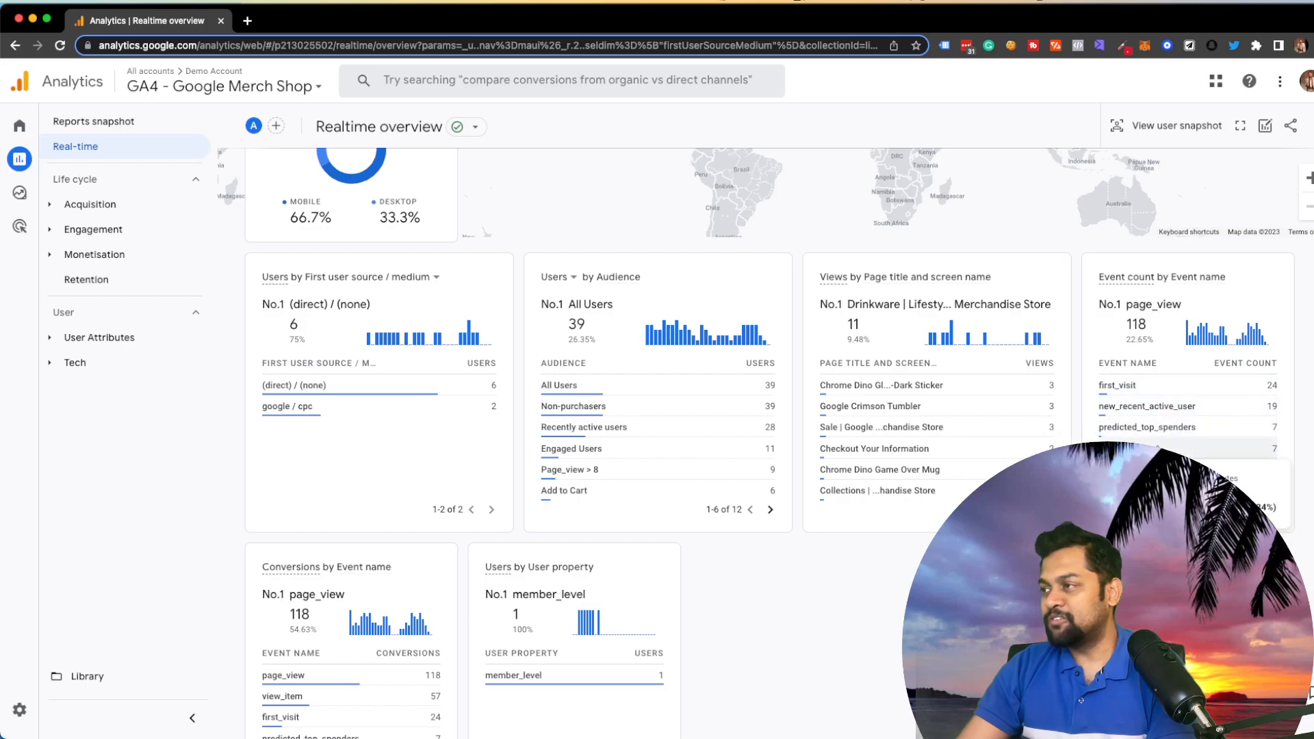
{"action": "left_click", "coordinate": [1273, 512]}
{"action": "scroll", "coordinate": [928, 467], "scroll_direction": "down", "scroll_amount": 2}
{"action": "scroll", "coordinate": [928, 467], "scroll_direction": "down", "scroll_amount": 1}
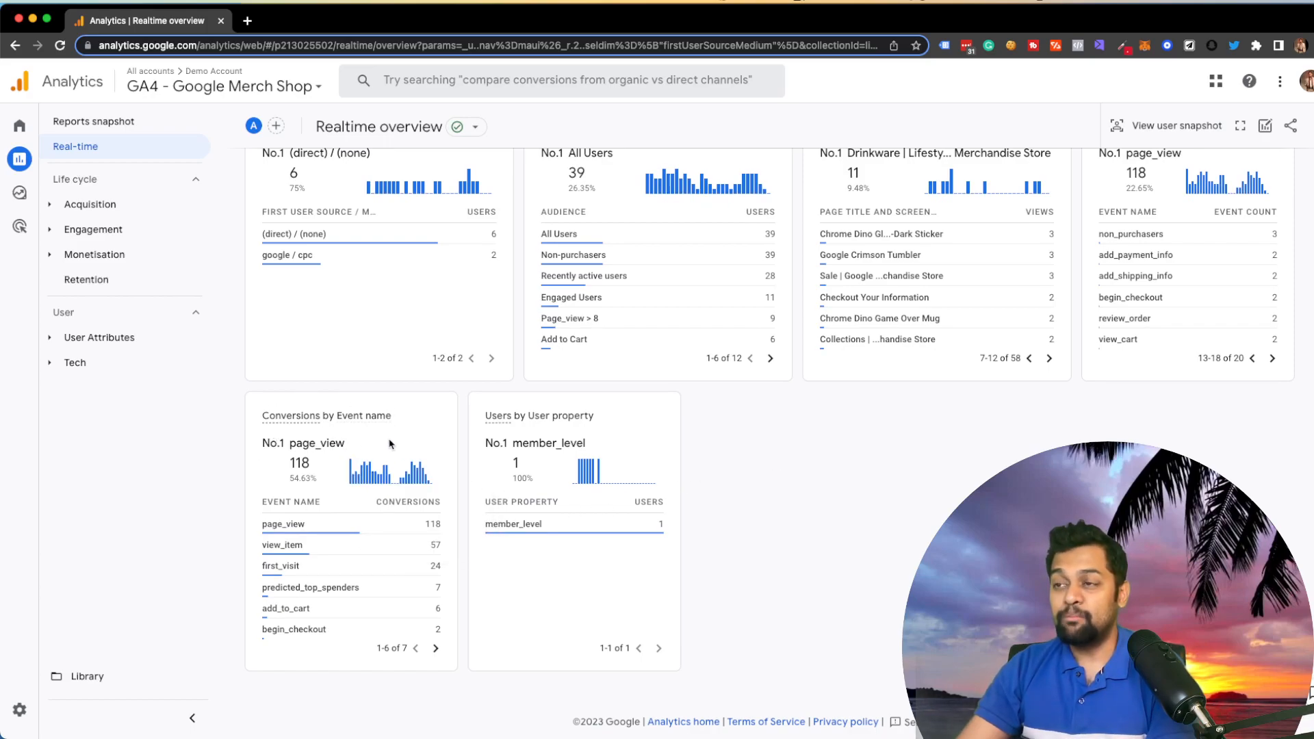
{"action": "scroll", "coordinate": [706, 436], "scroll_direction": "up", "scroll_amount": 6}
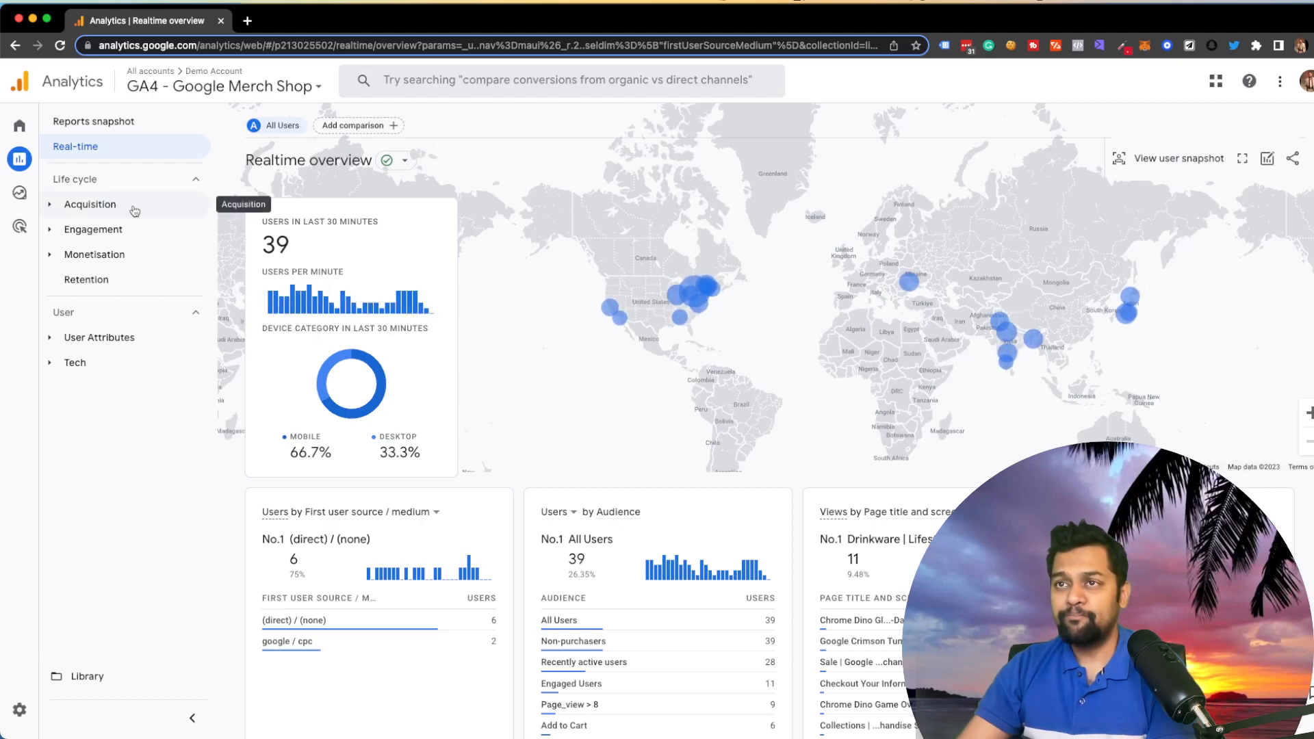
Open the Acquisition overview and check recent users by country and new users by default channel group.
{"action": "left_click", "coordinate": [104, 205]}
{"action": "left_click", "coordinate": [123, 229]}
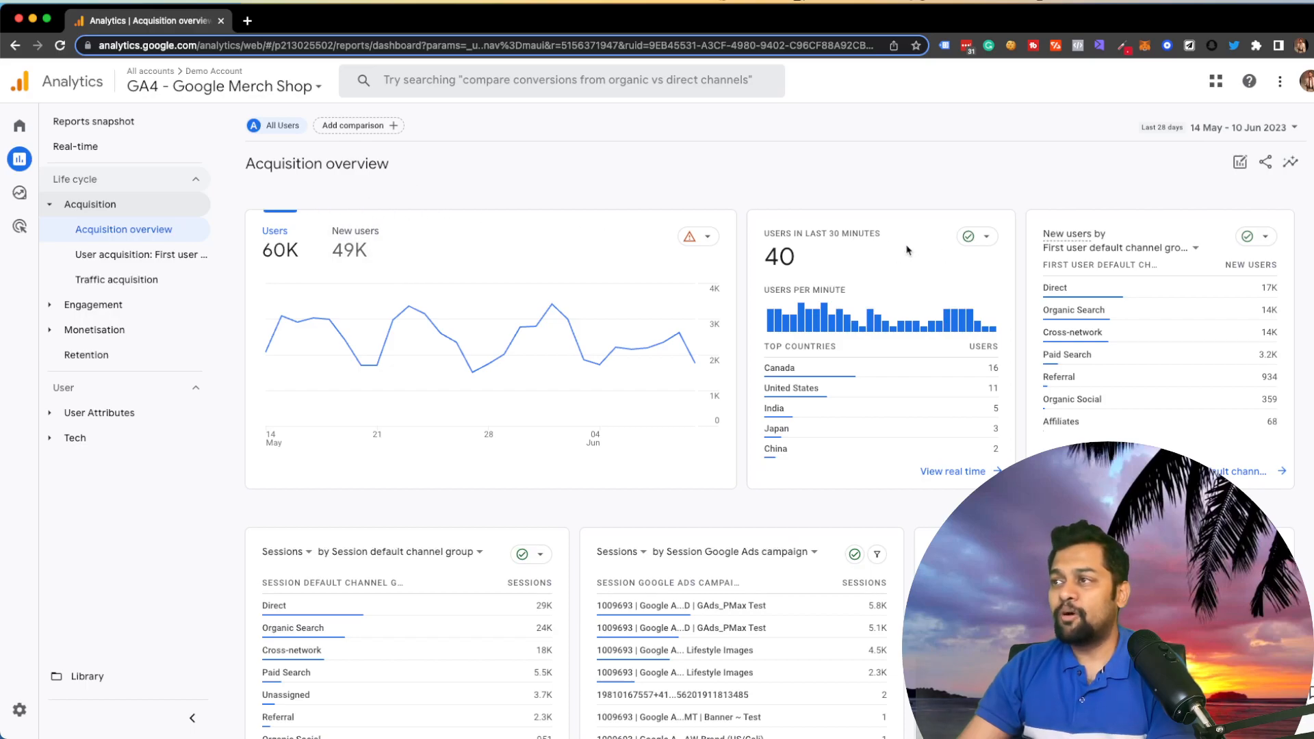
{"action": "mouse_move", "coordinate": [794, 403]}
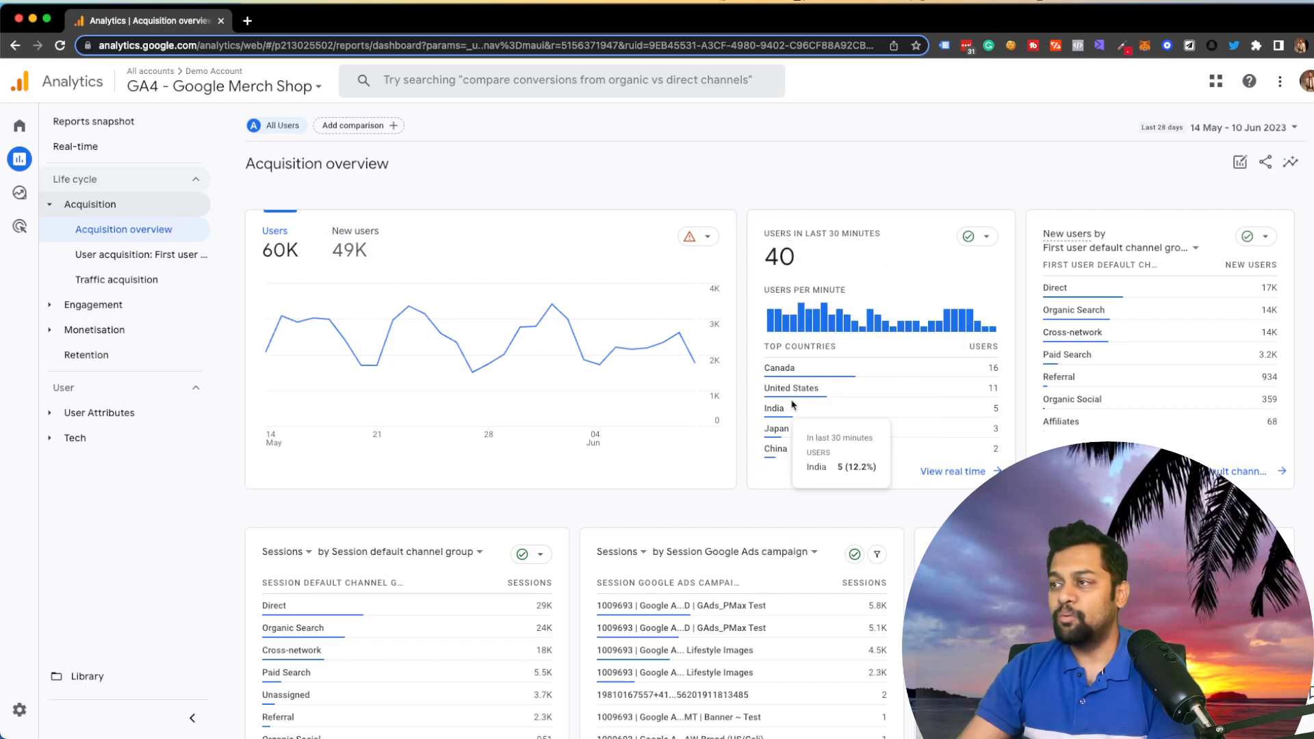
{"action": "mouse_move", "coordinate": [1097, 287]}
Break down the default channel group sessions card by Session source and then by Session medium.
{"action": "scroll", "coordinate": [1099, 287], "scroll_direction": "down", "scroll_amount": 1}
{"action": "scroll", "coordinate": [1097, 287], "scroll_direction": "down", "scroll_amount": 2}
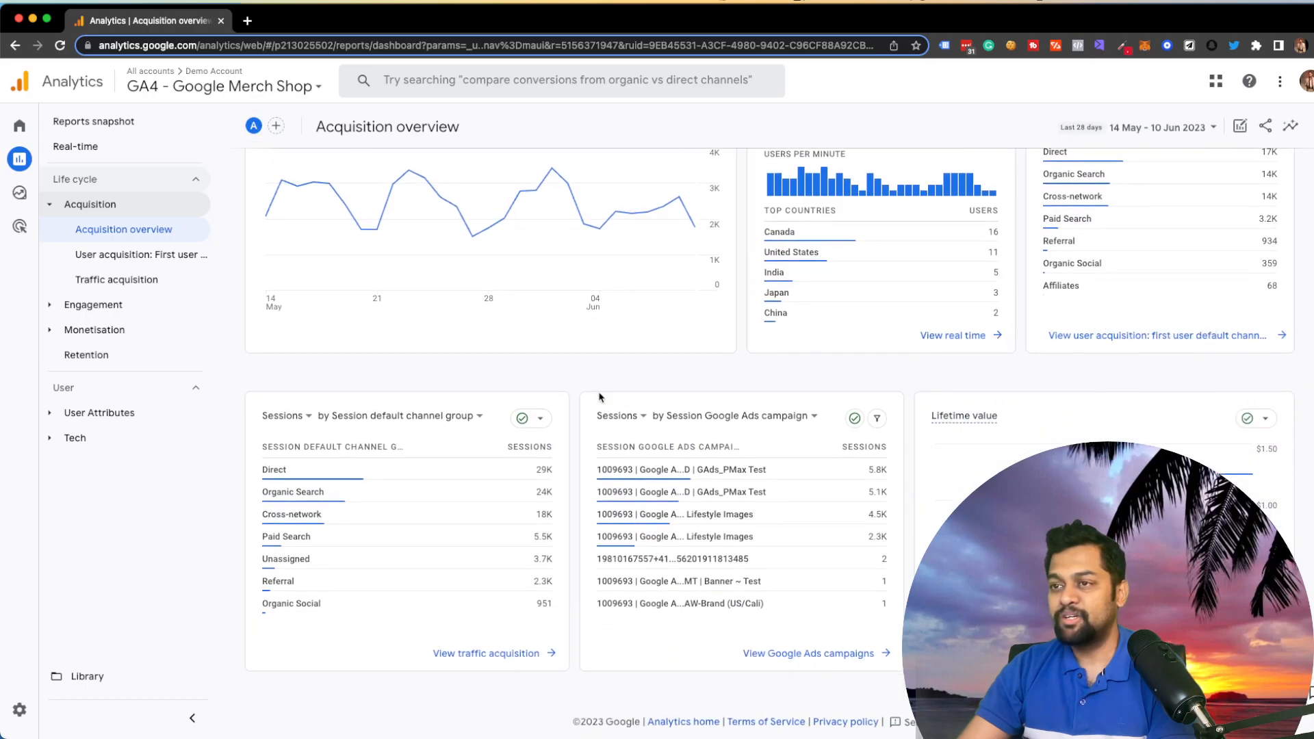
{"action": "left_click", "coordinate": [413, 419]}
{"action": "left_click", "coordinate": [420, 445]}
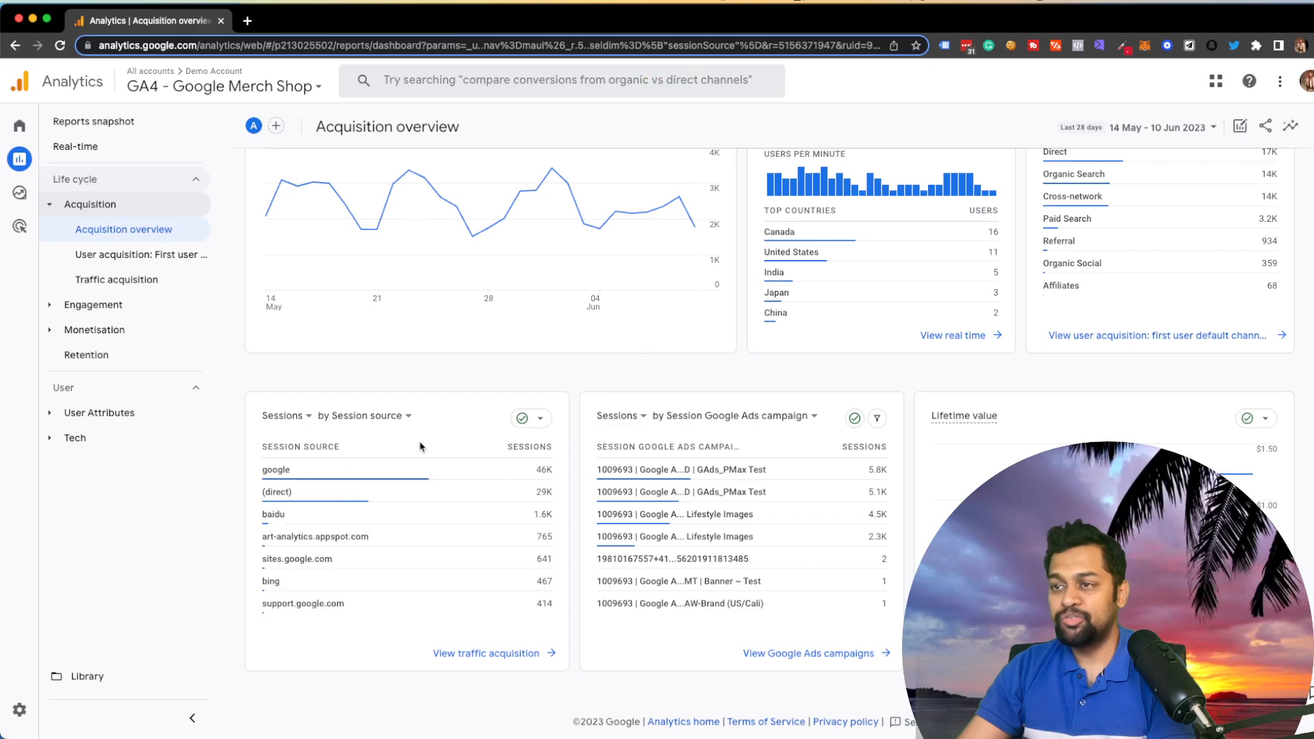
{"action": "mouse_move", "coordinate": [312, 487]}
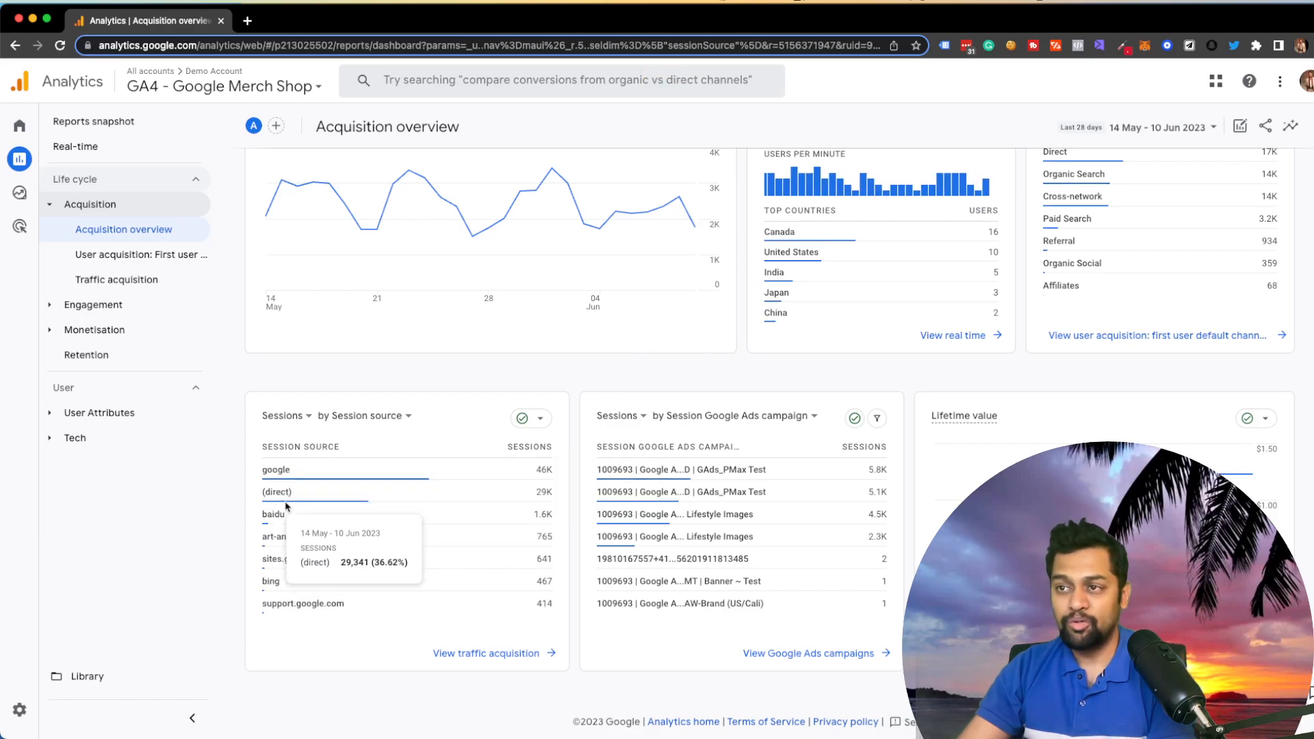
{"action": "left_click", "coordinate": [370, 415]}
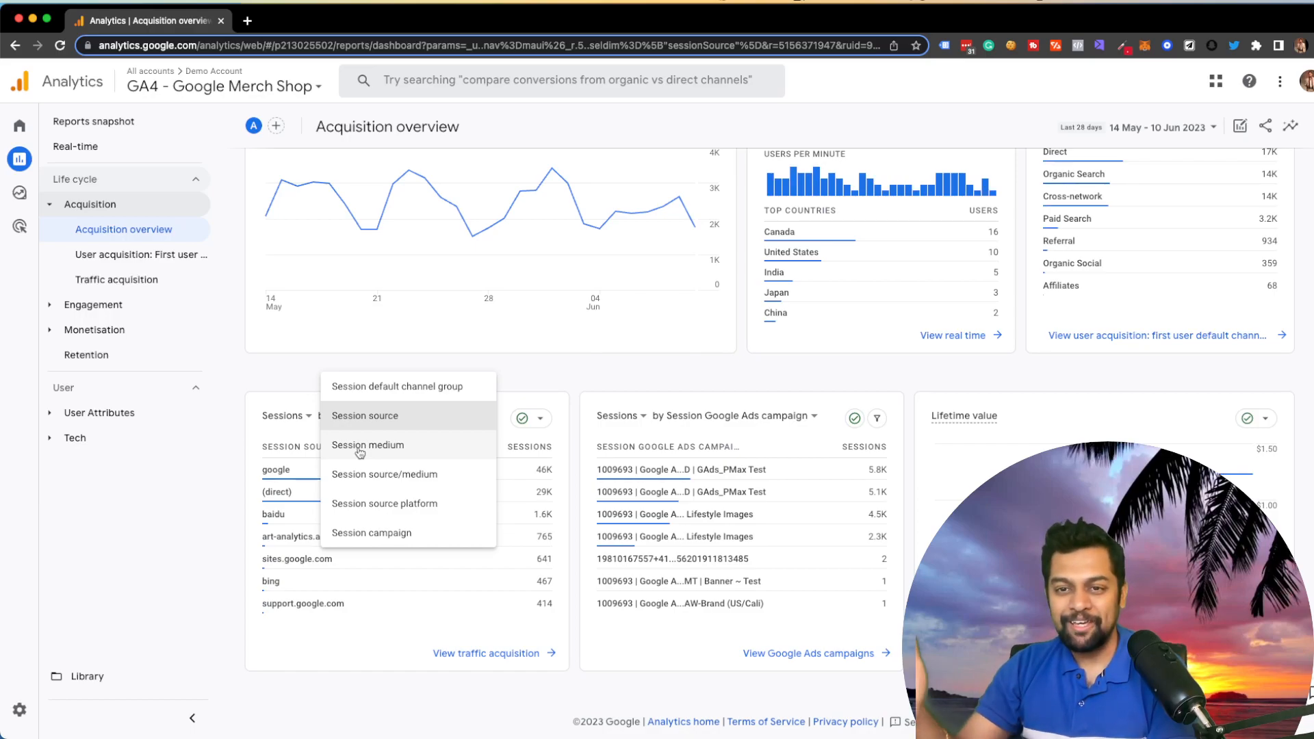
{"action": "left_click", "coordinate": [359, 447]}
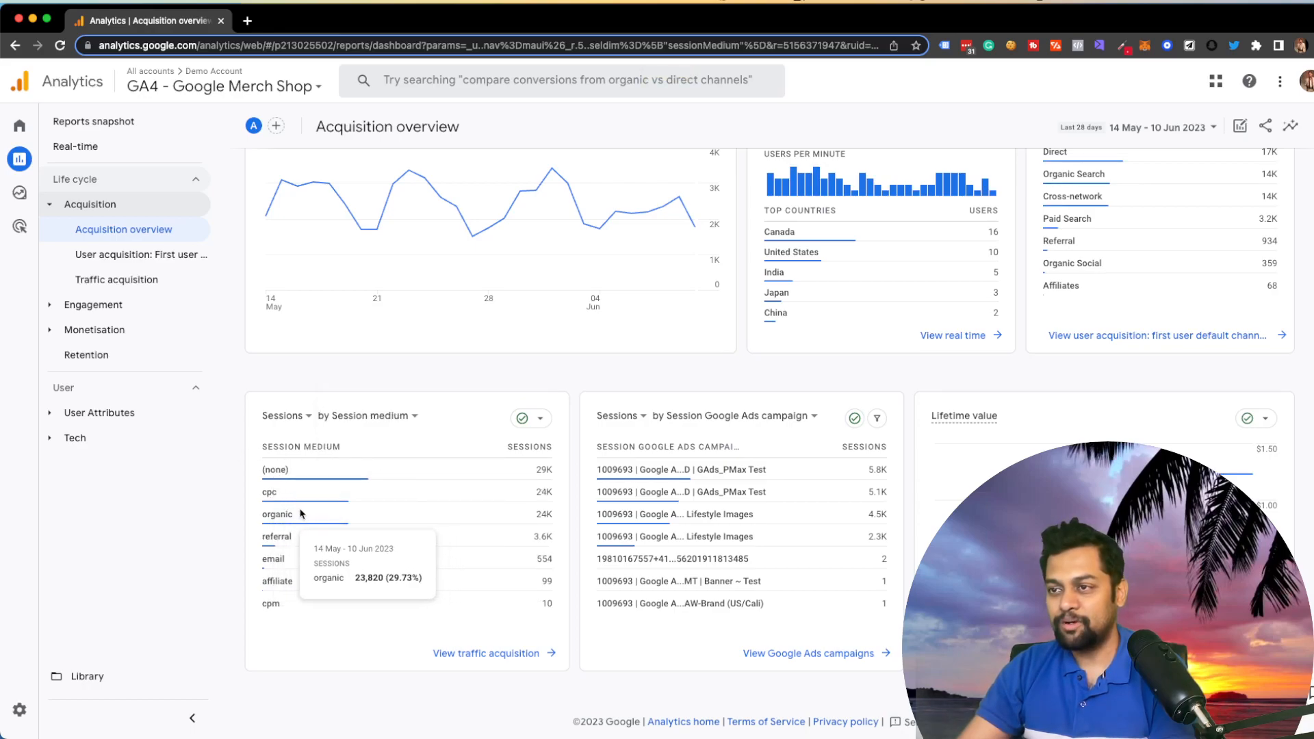
View the available breakdown dimensions of the Session Google Ads campaign card without changing it.
{"action": "left_click", "coordinate": [740, 417]}
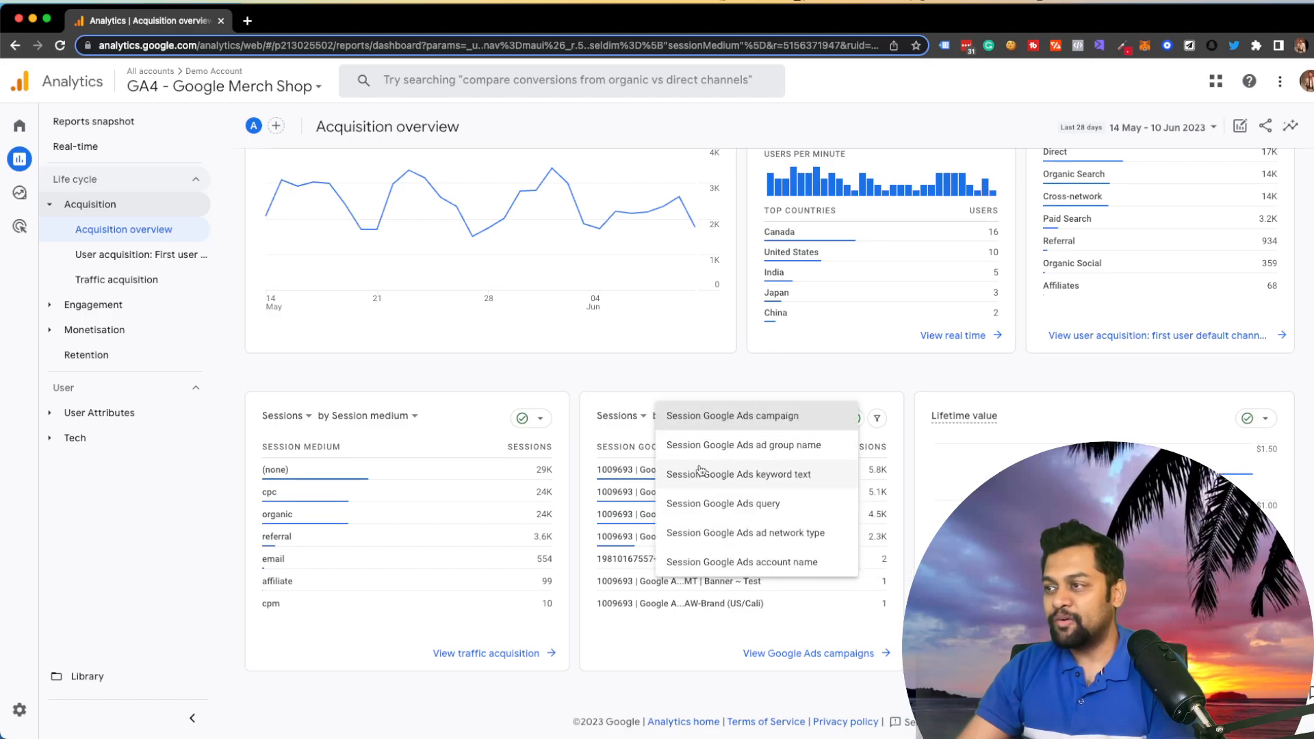
{"action": "left_click", "coordinate": [728, 696]}
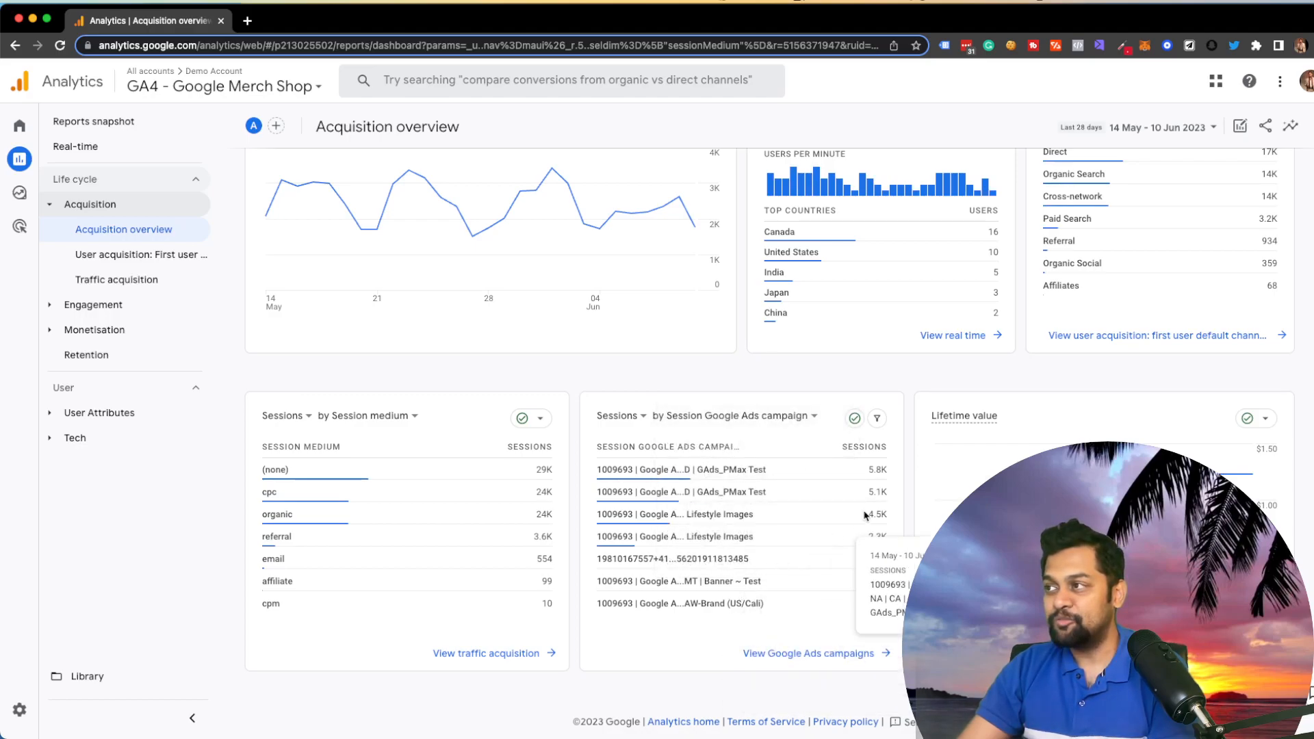
Open the Traffic acquisition report and set its table's primary dimension to Session source.
{"action": "left_click", "coordinate": [122, 280]}
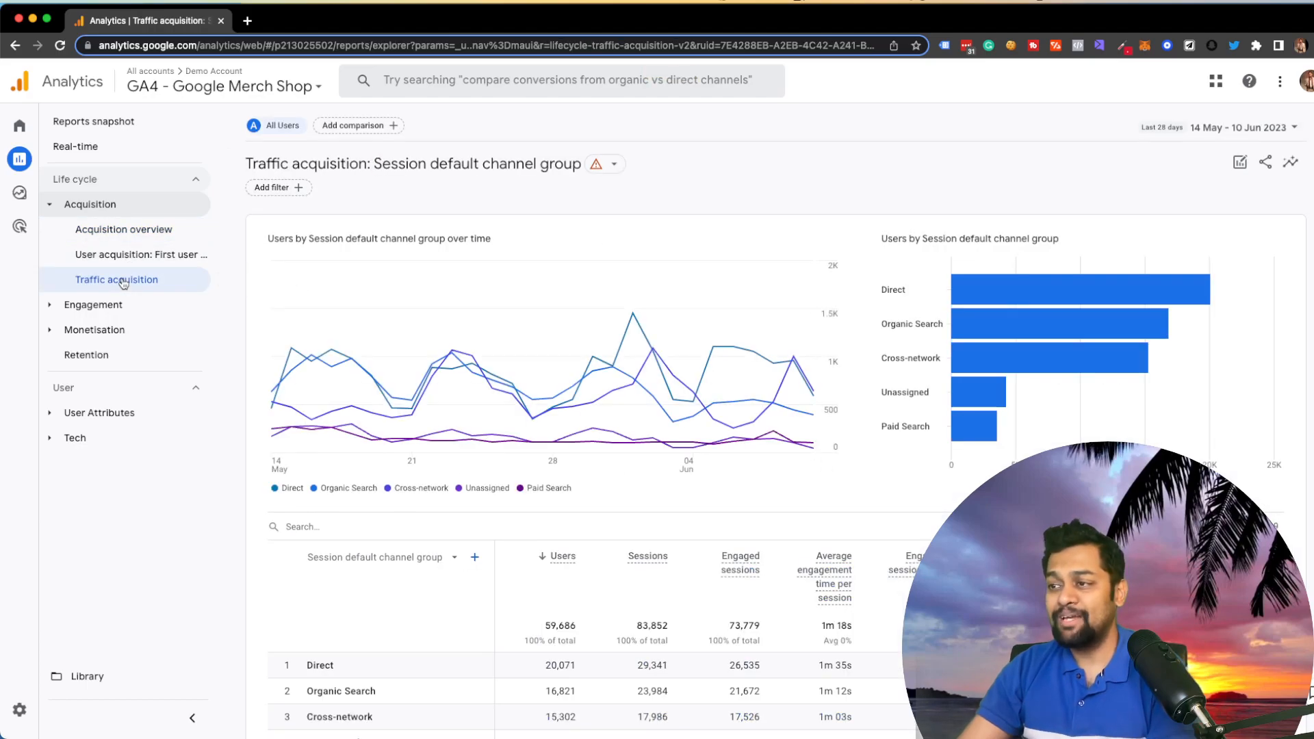
{"action": "scroll", "coordinate": [637, 445], "scroll_direction": "down", "scroll_amount": 5}
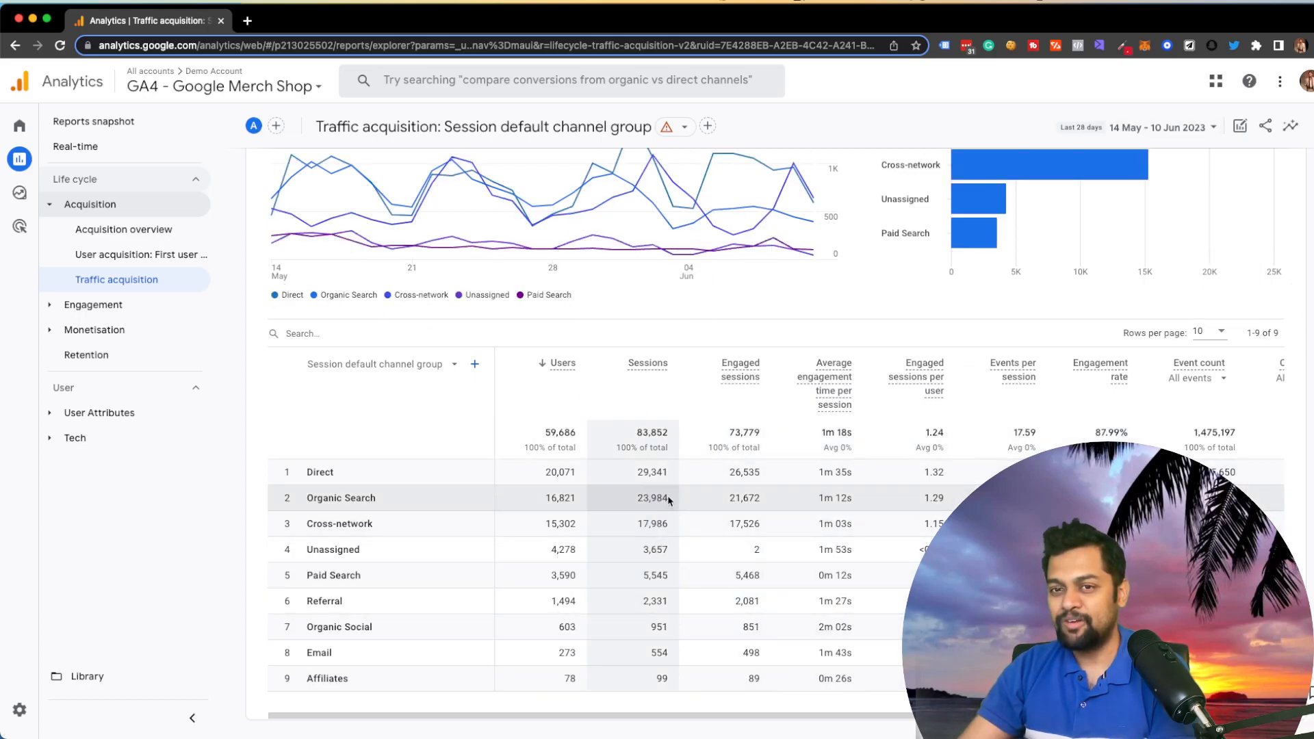
{"action": "left_click", "coordinate": [397, 372]}
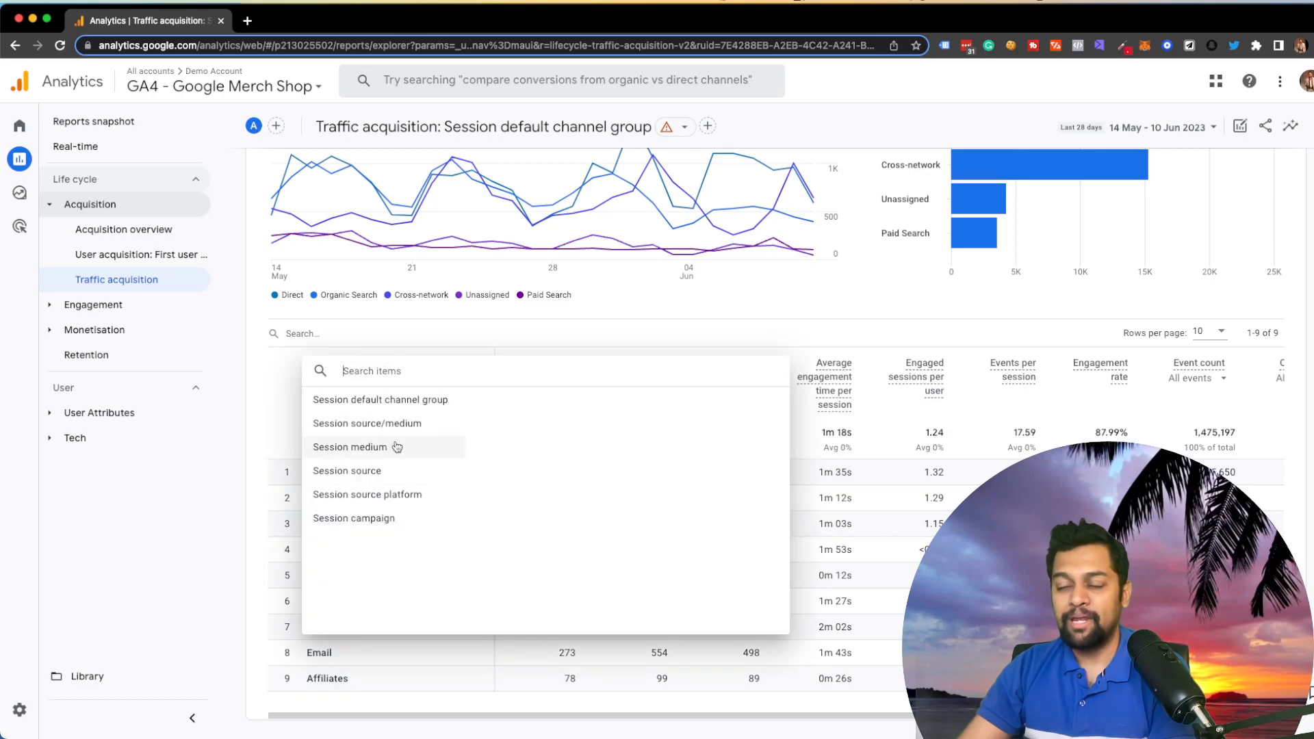
{"action": "left_click", "coordinate": [390, 470]}
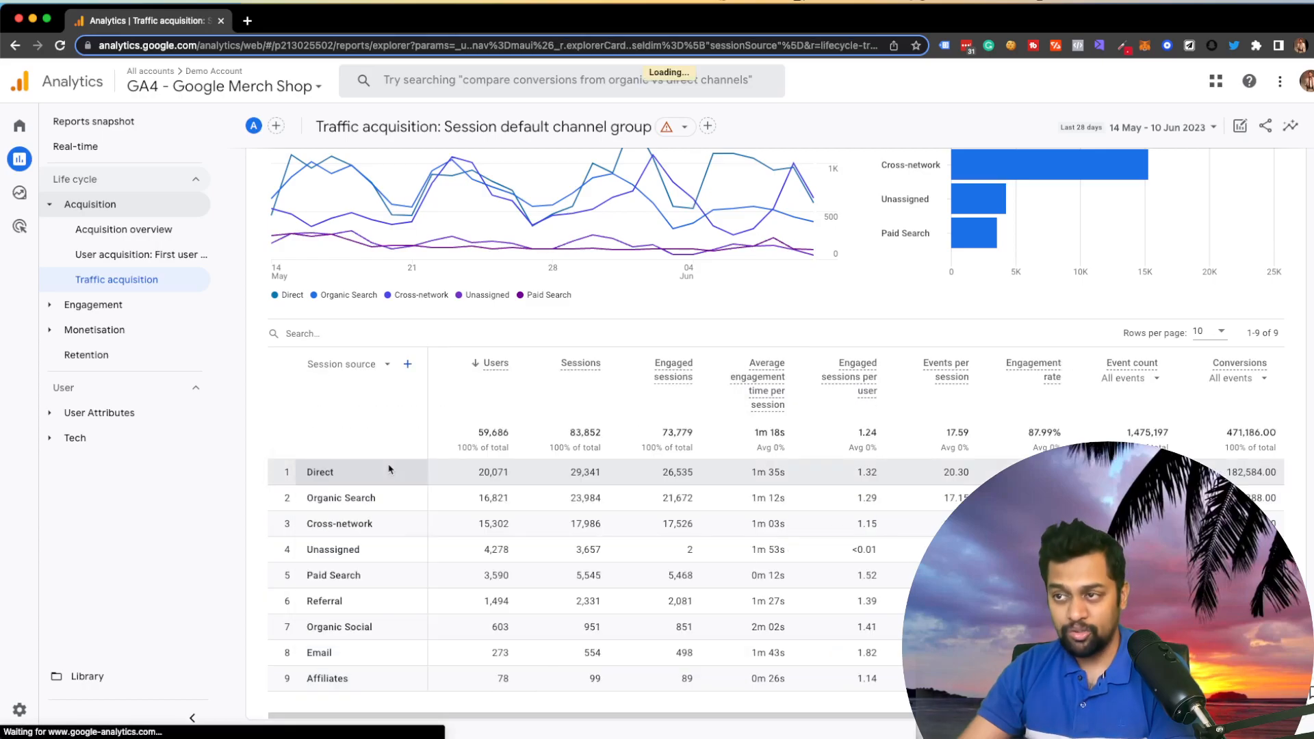
Switch the table's primary dimension to Session medium and back to Session source.
{"action": "left_click", "coordinate": [363, 365]}
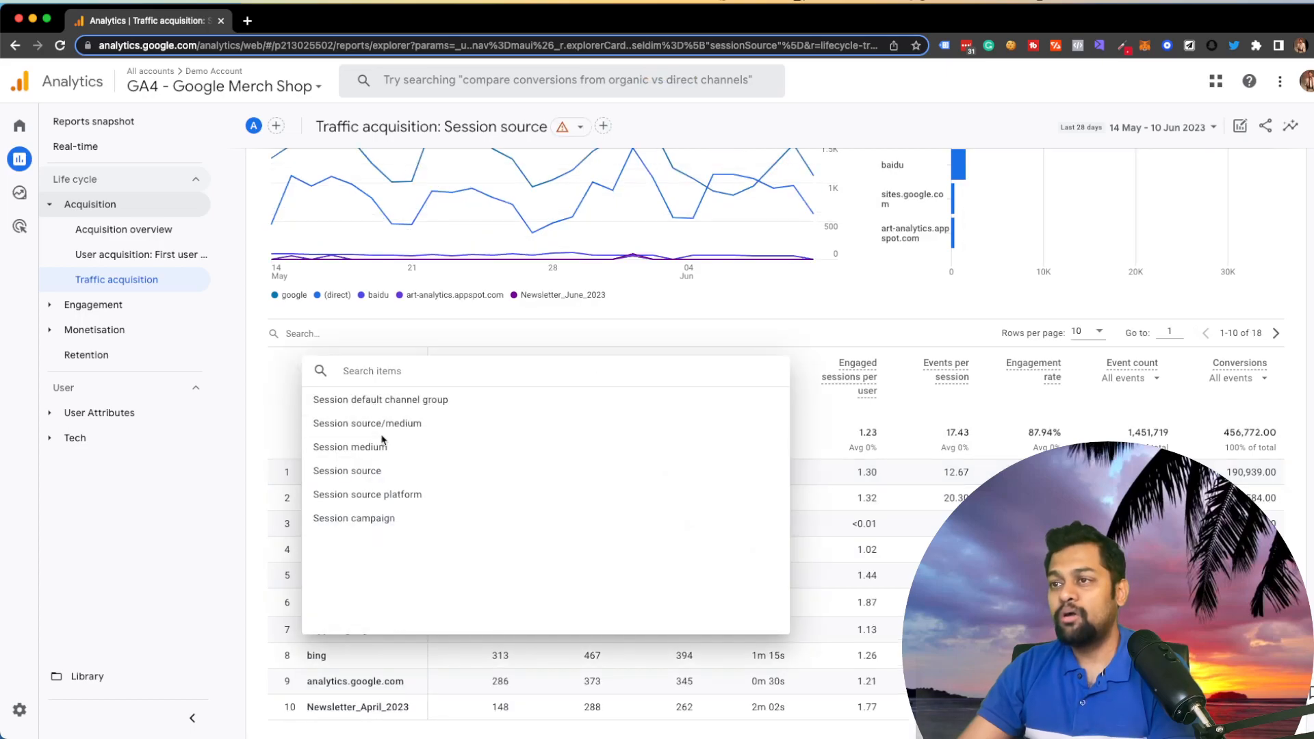
{"action": "left_click", "coordinate": [386, 457]}
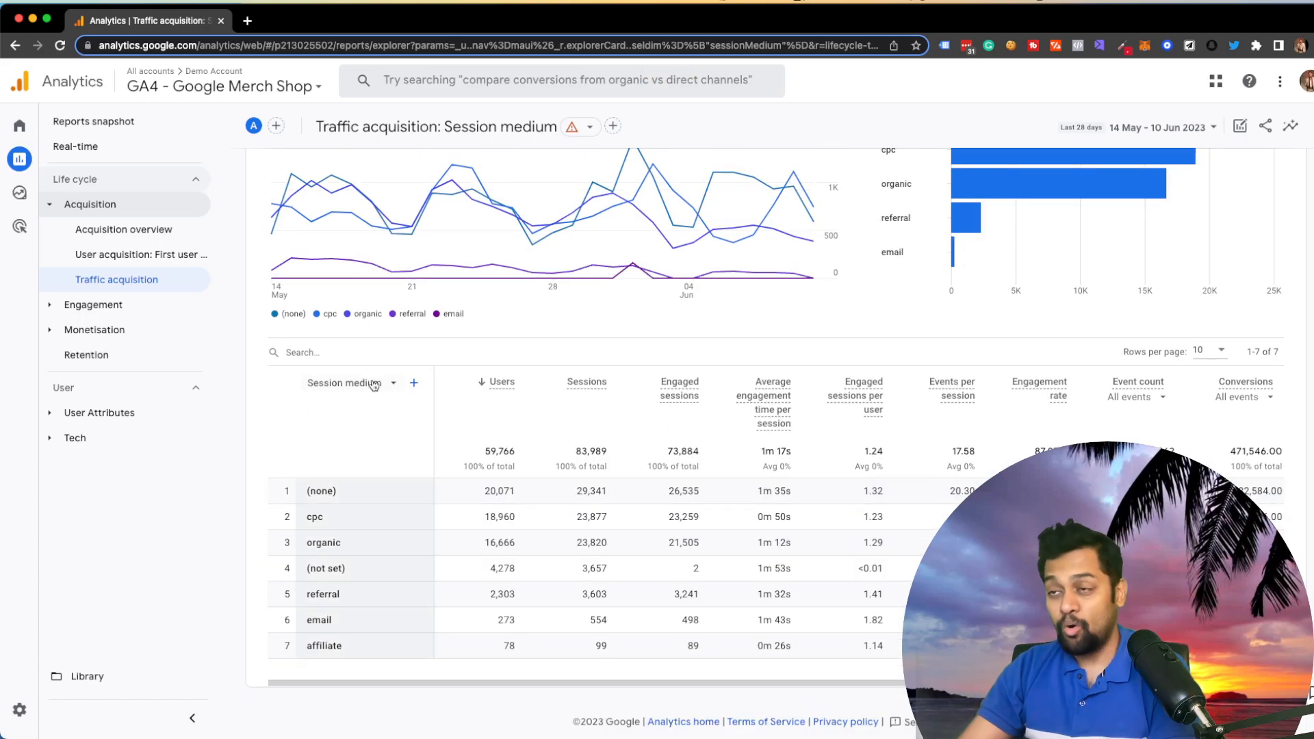
{"action": "left_click", "coordinate": [369, 384]}
{"action": "left_click", "coordinate": [410, 490]}
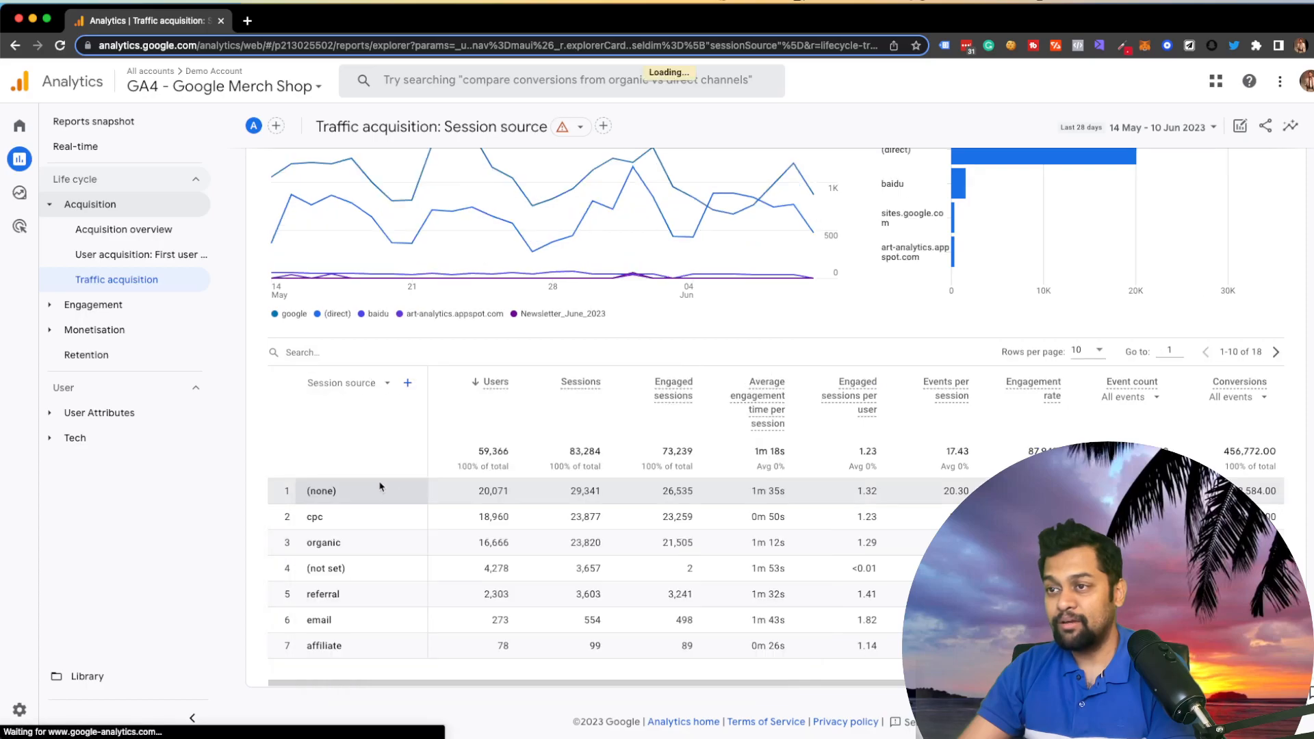
Add Session medium as the secondary dimension of the traffic acquisition table and review its rows.
{"action": "left_click", "coordinate": [407, 384]}
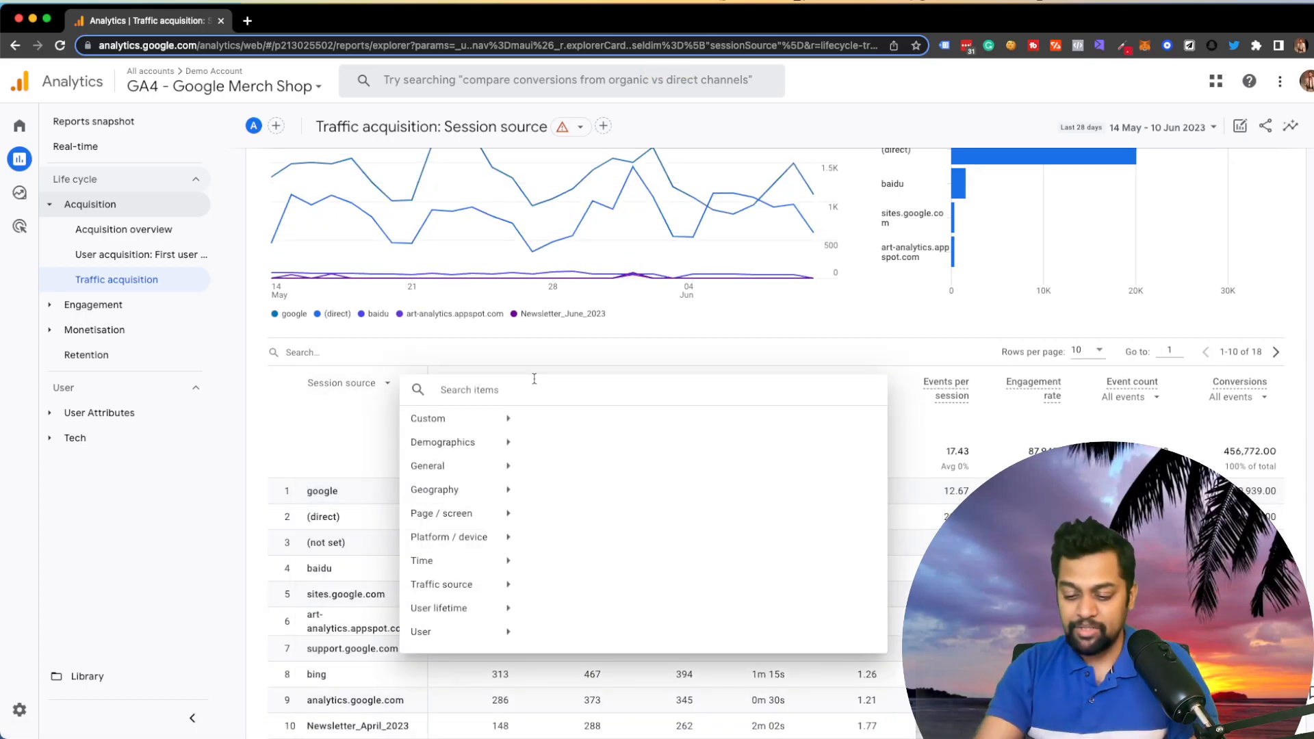
{"action": "type", "text": "med"}
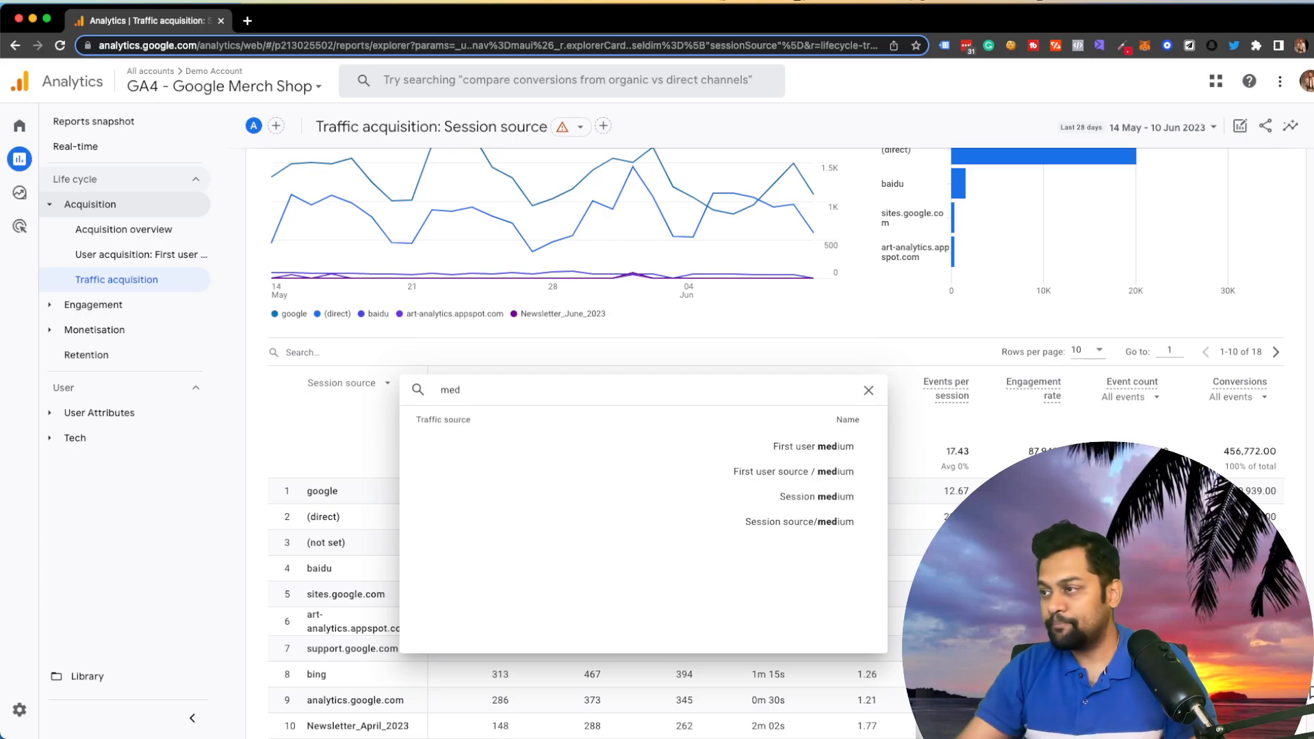
{"action": "left_click", "coordinate": [811, 496]}
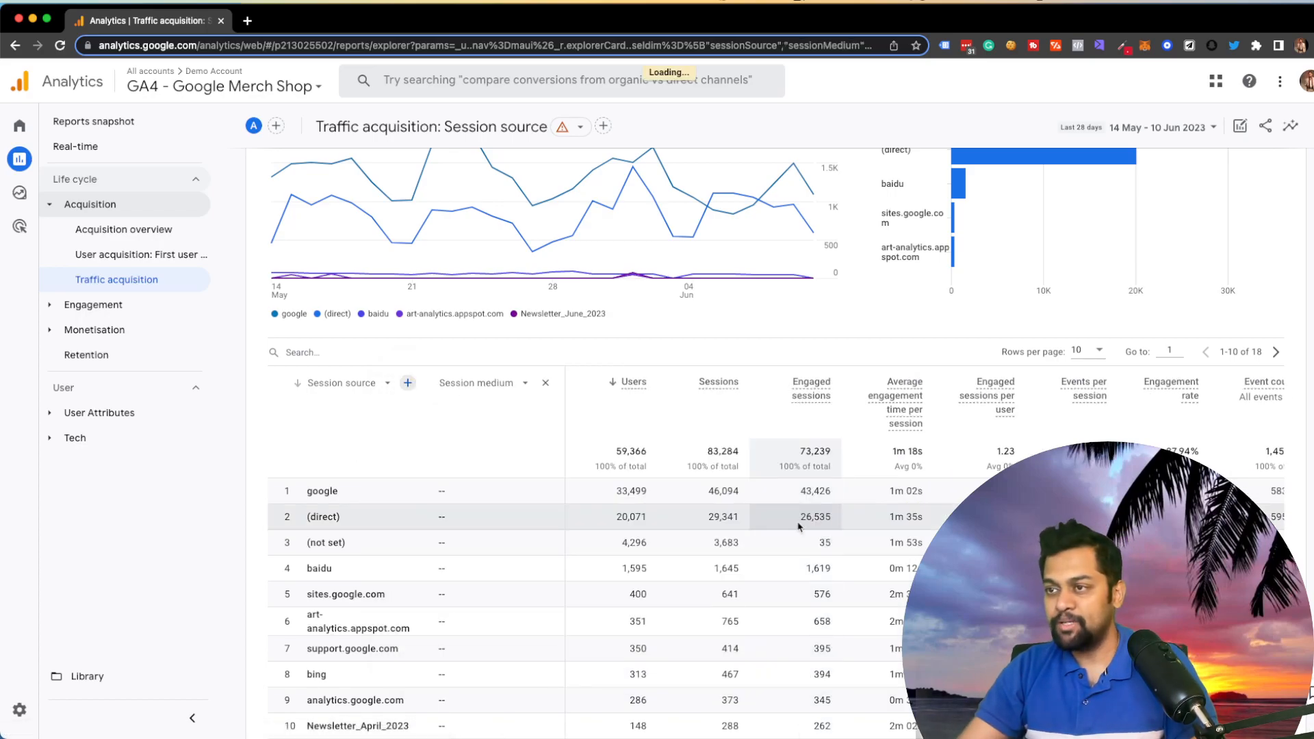
{"action": "scroll", "coordinate": [685, 479], "scroll_direction": "down", "scroll_amount": 1}
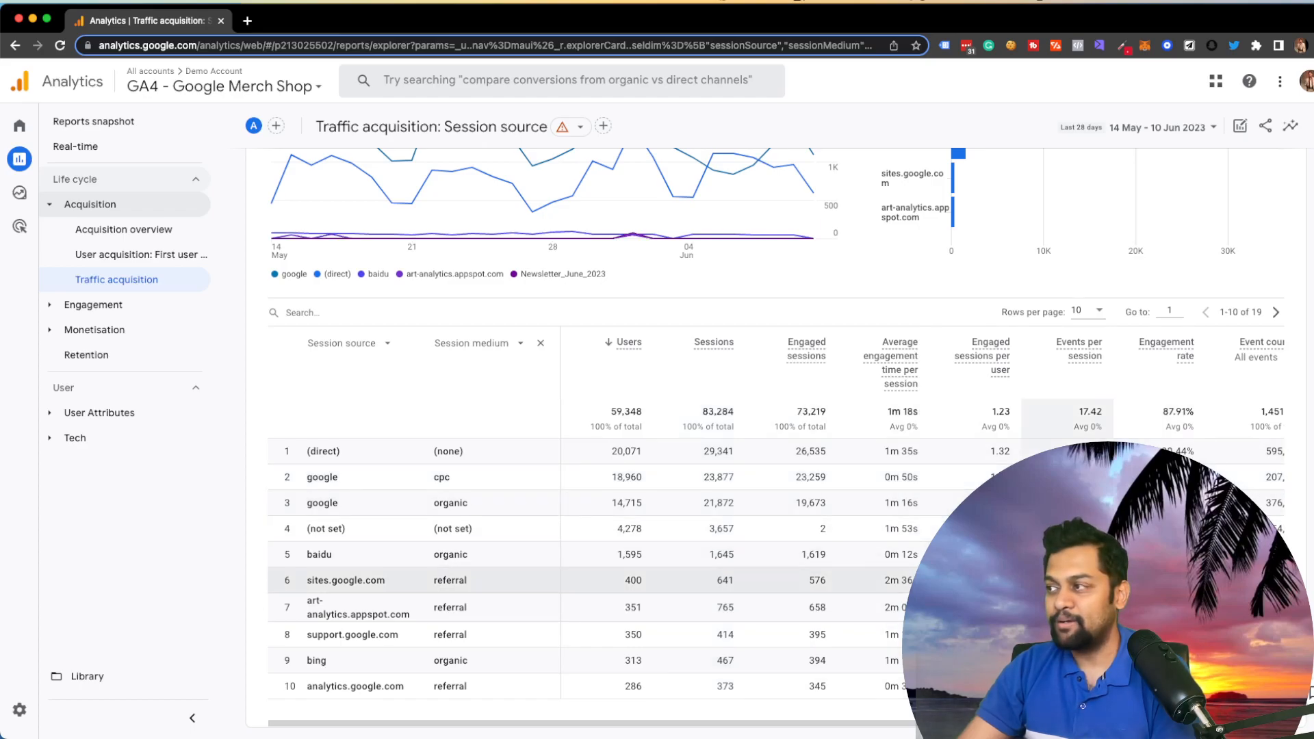
Set the report's date range to Last 30 days and review the session source and medium table.
{"action": "scroll", "coordinate": [773, 438], "scroll_direction": "up", "scroll_amount": 5}
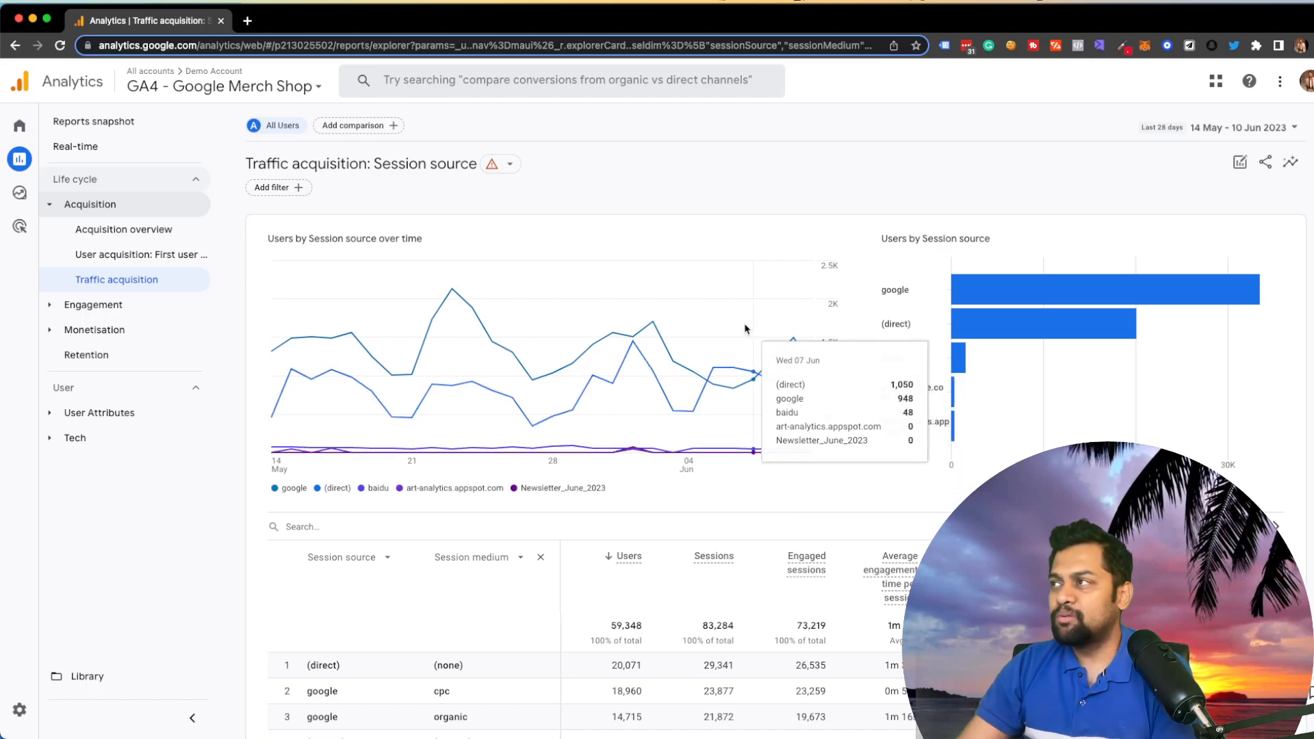
{"action": "left_click", "coordinate": [1232, 137]}
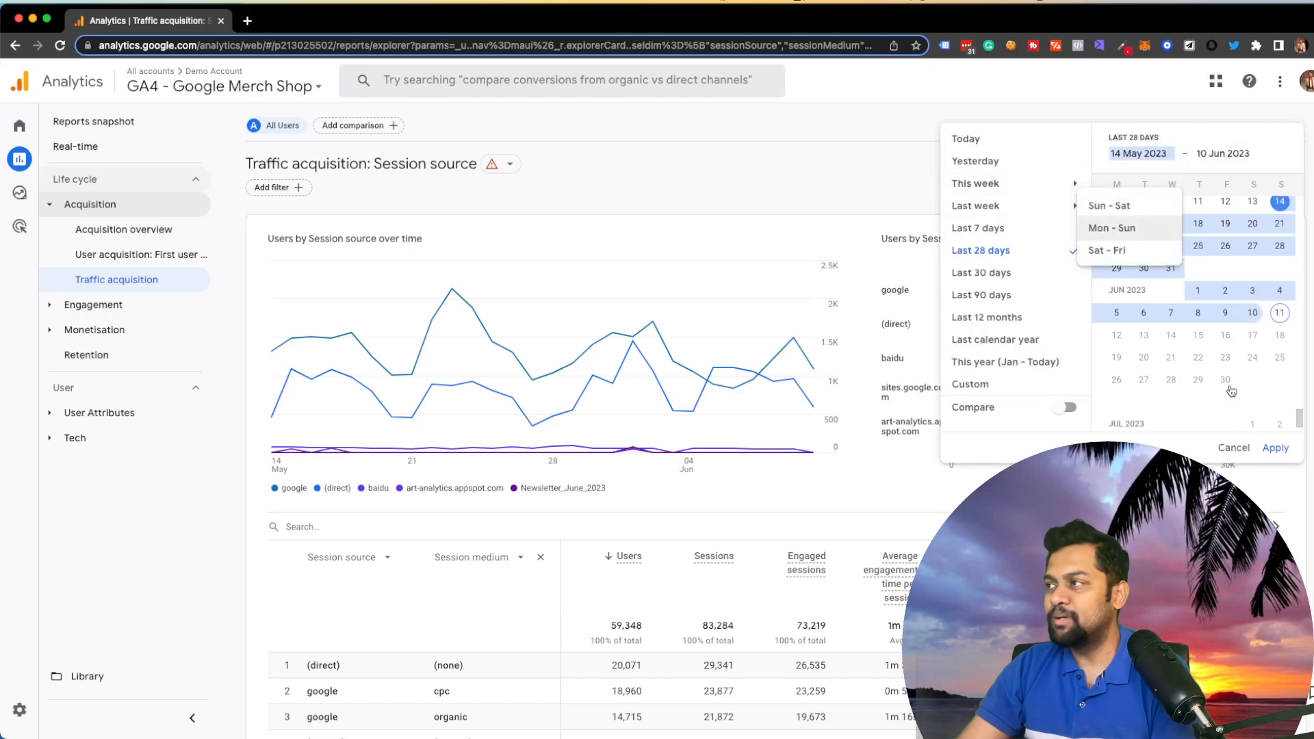
{"action": "scroll", "coordinate": [1230, 383], "scroll_direction": "up", "scroll_amount": 5}
{"action": "left_click", "coordinate": [986, 274]}
{"action": "left_click", "coordinate": [1276, 447]}
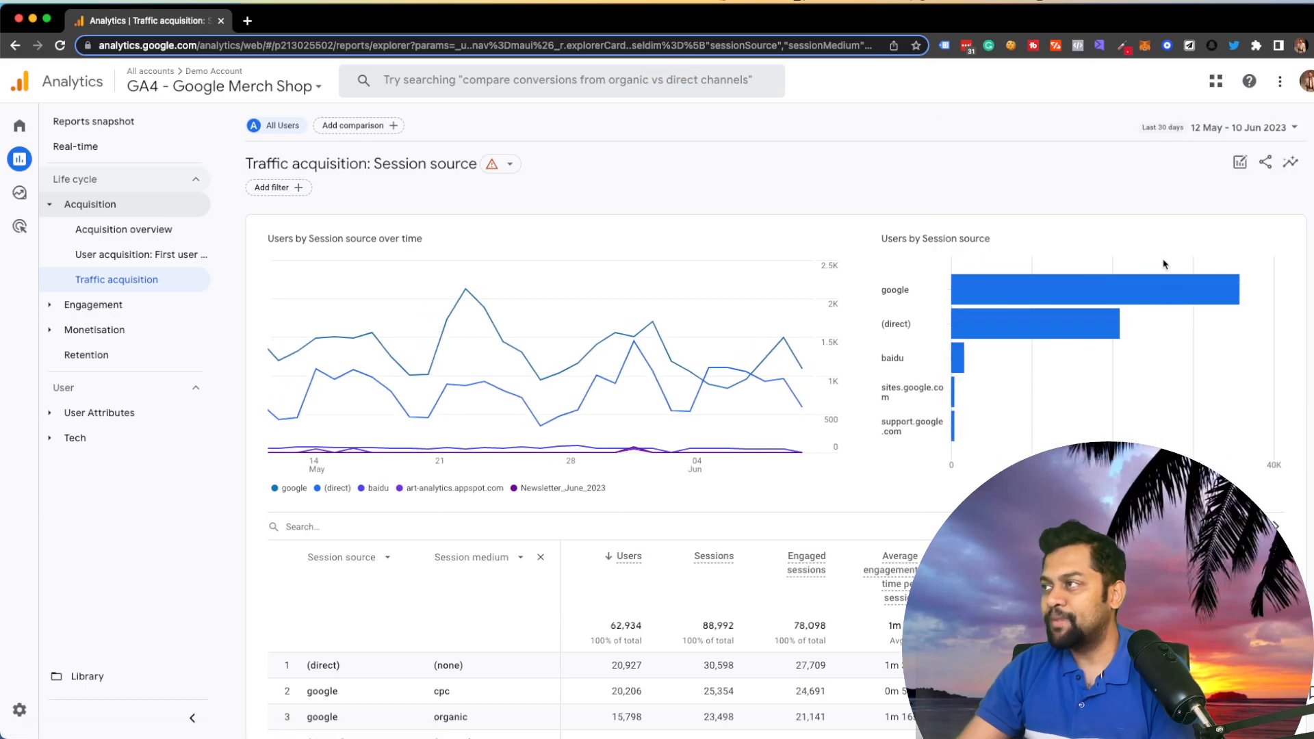
{"action": "scroll", "coordinate": [792, 456], "scroll_direction": "down", "scroll_amount": 5}
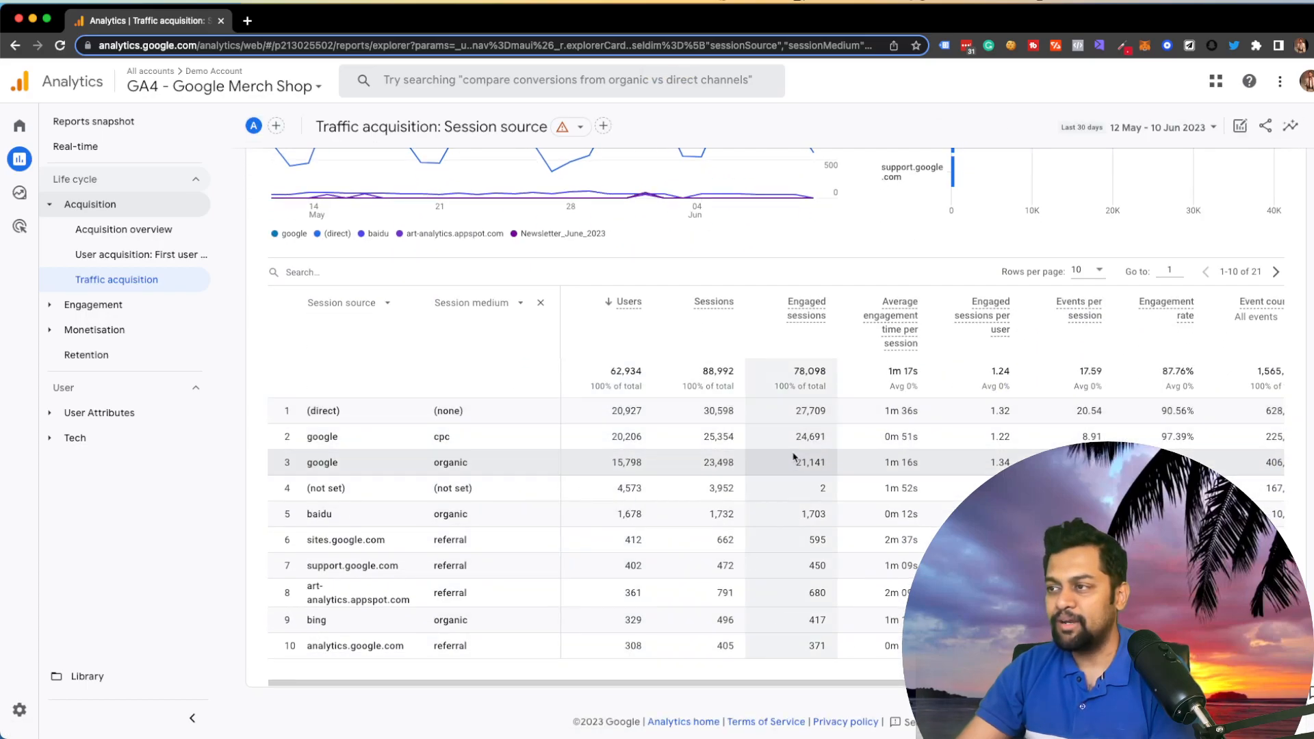
Open the Engagement overview report and chart Engaged sessions per user in its first card.
{"action": "left_click", "coordinate": [103, 306]}
{"action": "left_click", "coordinate": [99, 330]}
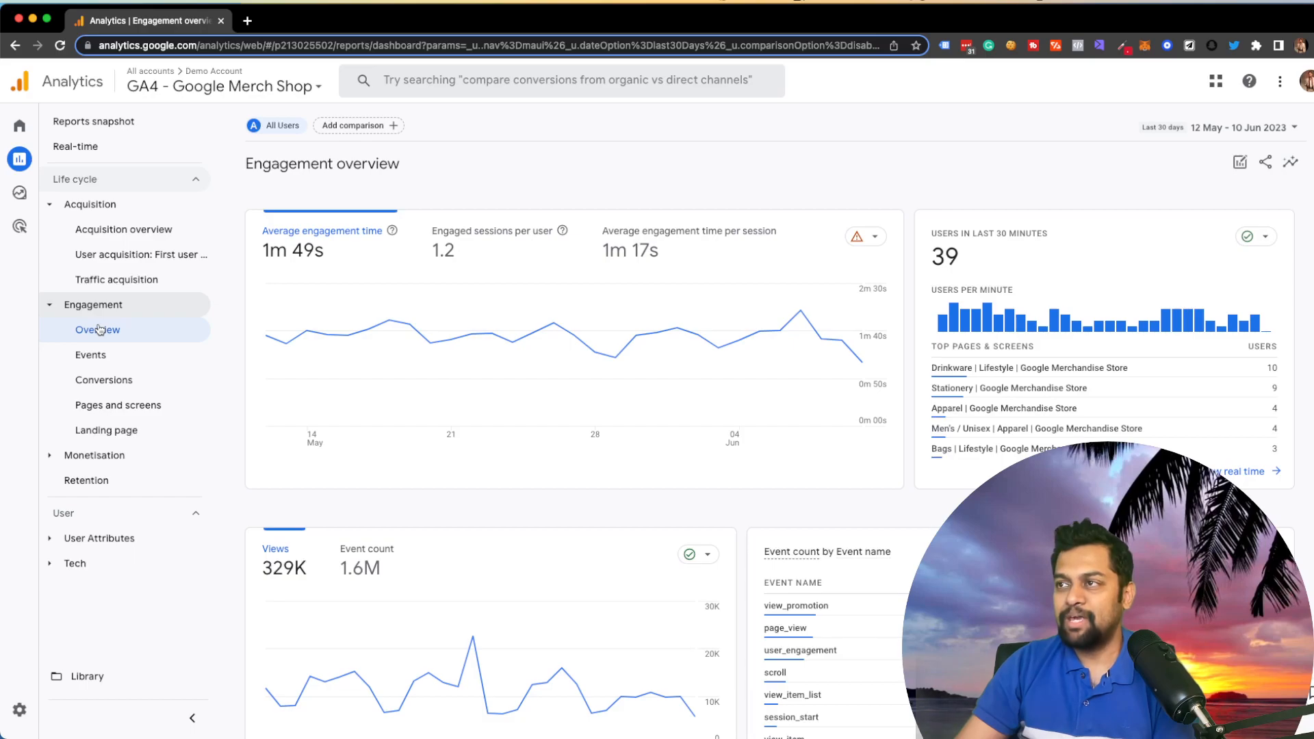
{"action": "scroll", "coordinate": [911, 384], "scroll_direction": "down", "scroll_amount": 5}
{"action": "scroll", "coordinate": [959, 425], "scroll_direction": "up", "scroll_amount": 5}
{"action": "mouse_move", "coordinate": [420, 344]}
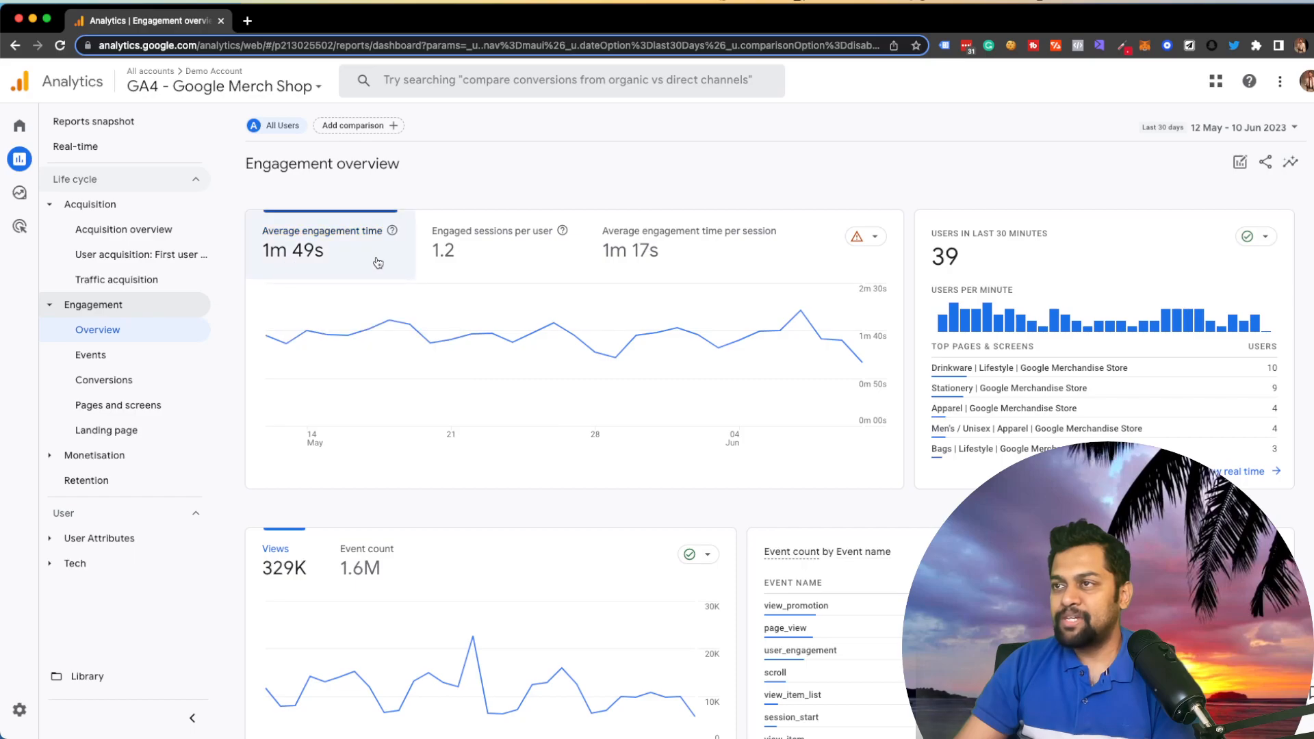
{"action": "left_click", "coordinate": [483, 264]}
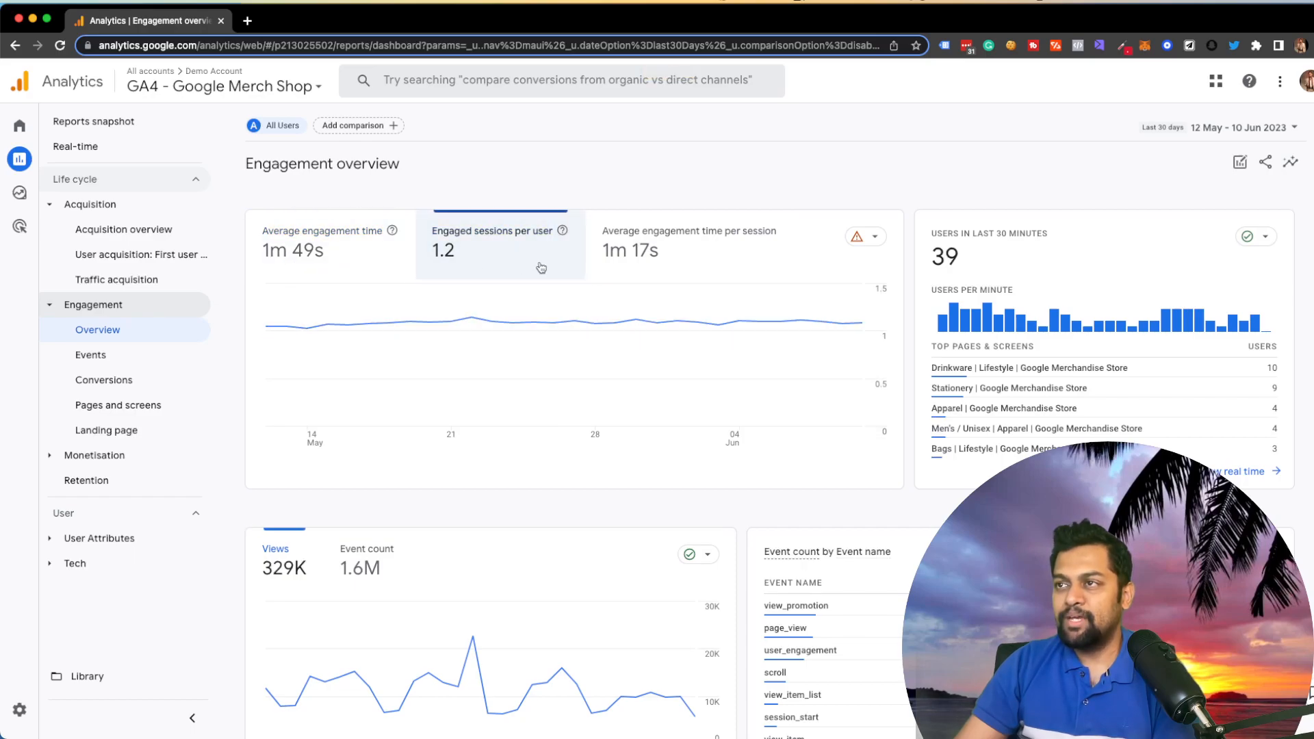
Review the Engagement overview's event count, page views, user activity and user stickiness cards.
{"action": "scroll", "coordinate": [801, 418], "scroll_direction": "down", "scroll_amount": 7}
{"action": "scroll", "coordinate": [801, 416], "scroll_direction": "up", "scroll_amount": 4}
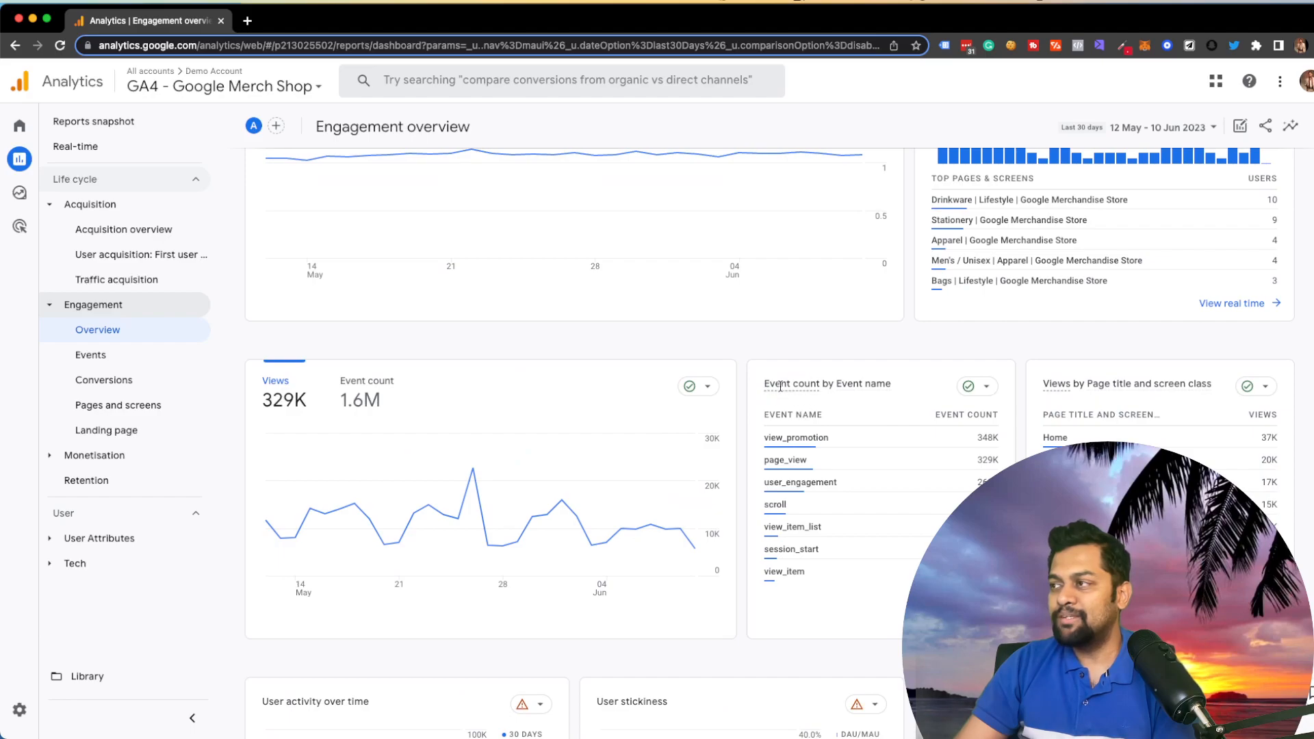
{"action": "mouse_move", "coordinate": [805, 454]}
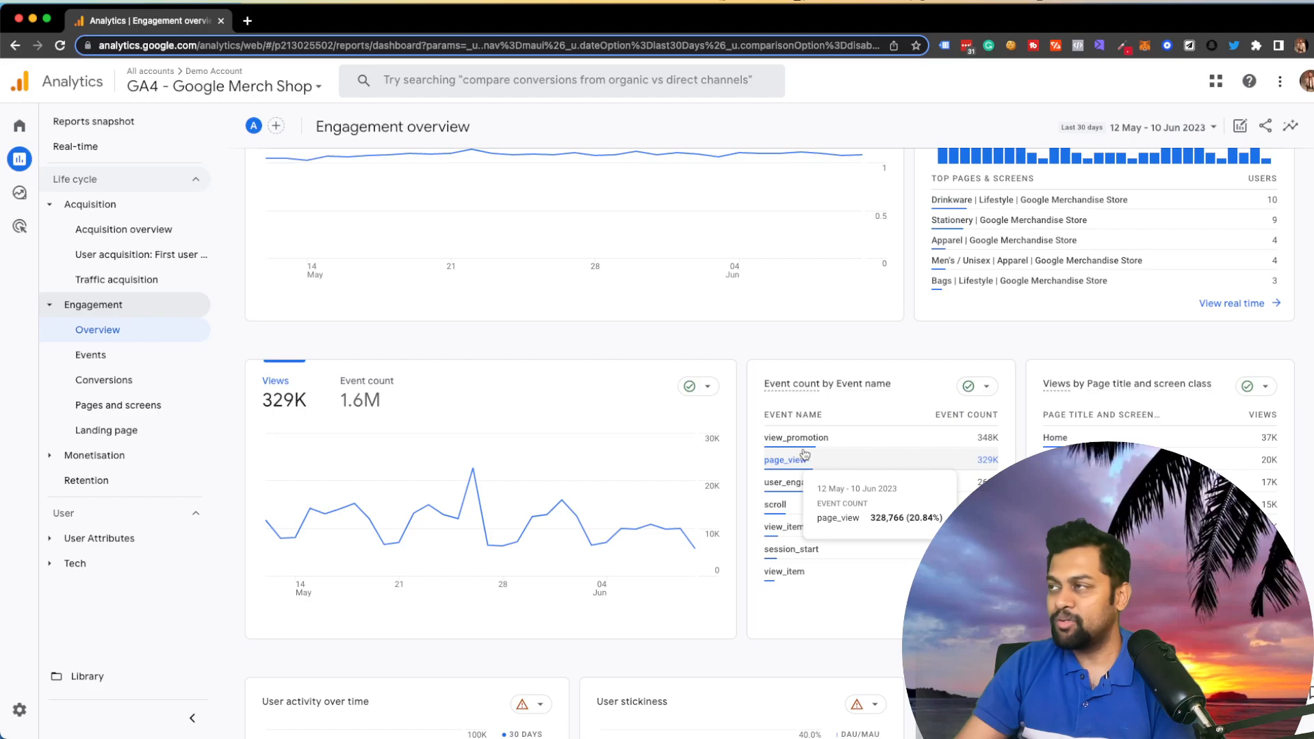
{"action": "scroll", "coordinate": [806, 454], "scroll_direction": "down", "scroll_amount": 4}
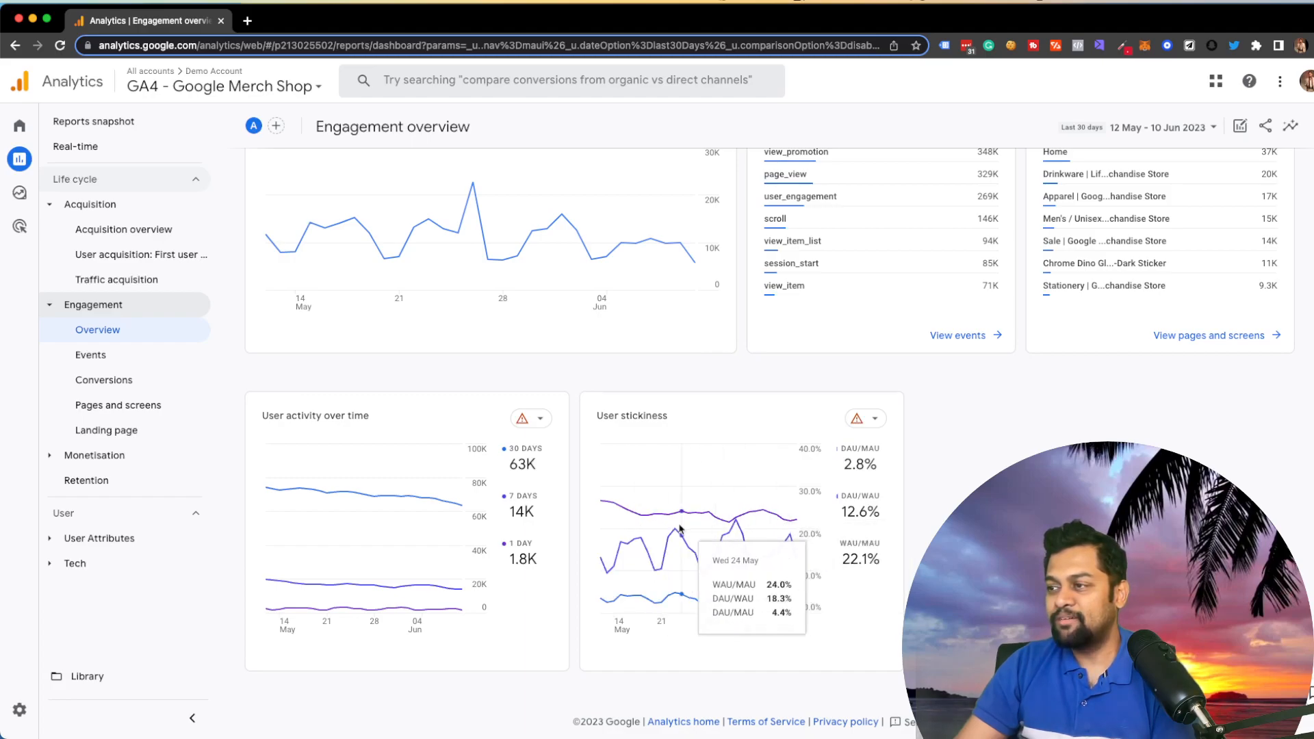
Open the Events report under Engagement and review its charts and event name table.
{"action": "left_click", "coordinate": [91, 356]}
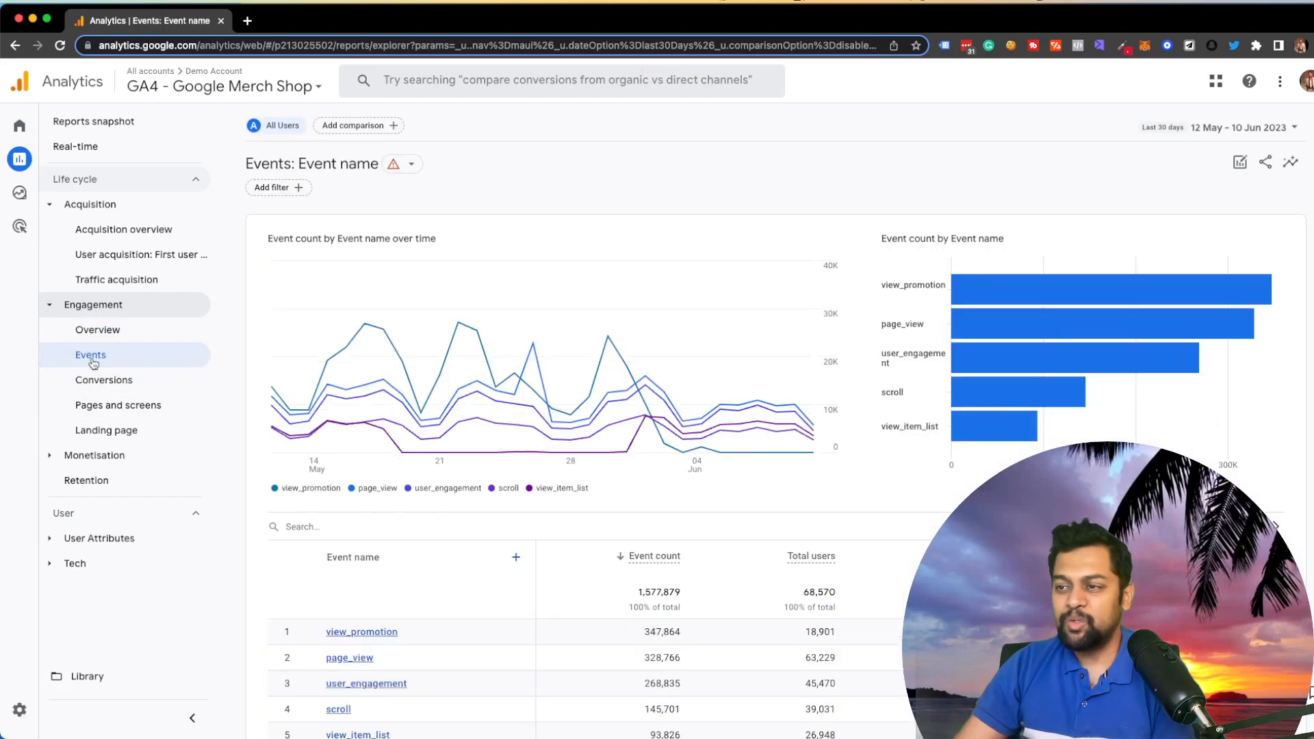
{"action": "scroll", "coordinate": [602, 442], "scroll_direction": "down", "scroll_amount": 3}
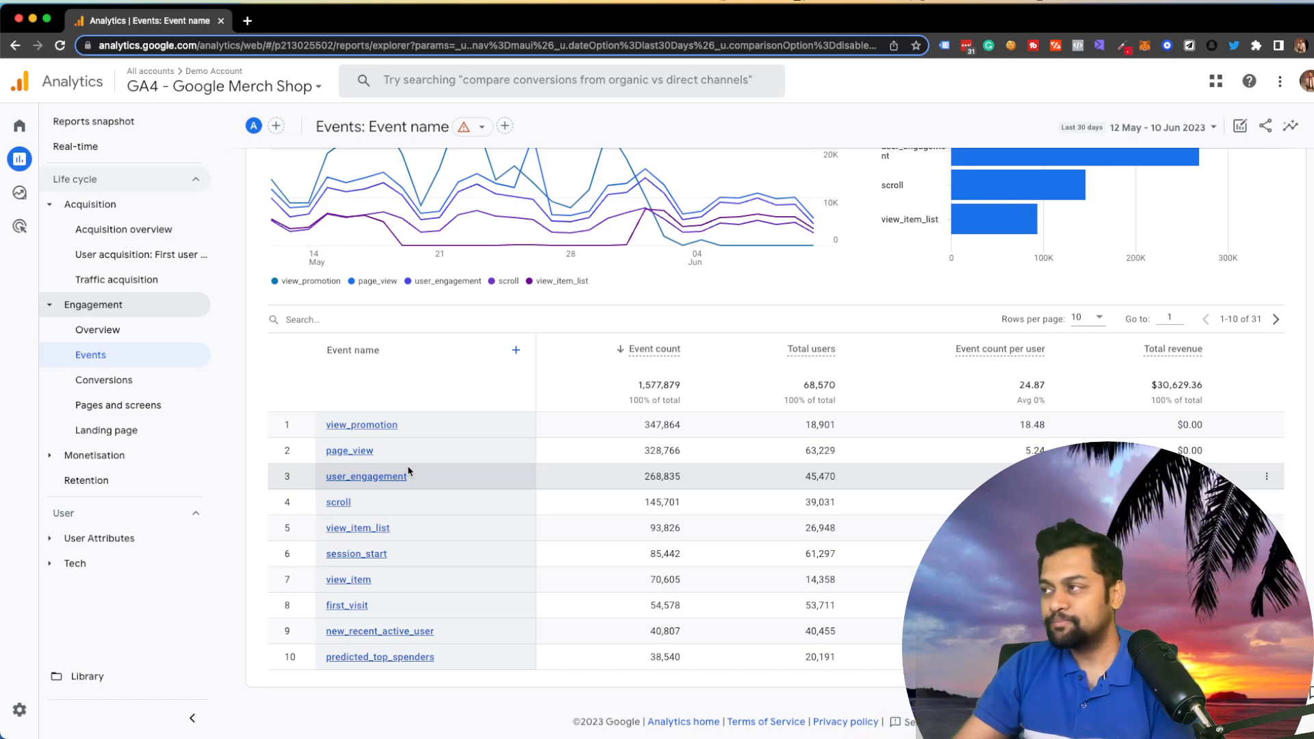
{"action": "scroll", "coordinate": [408, 471], "scroll_direction": "up", "scroll_amount": 3}
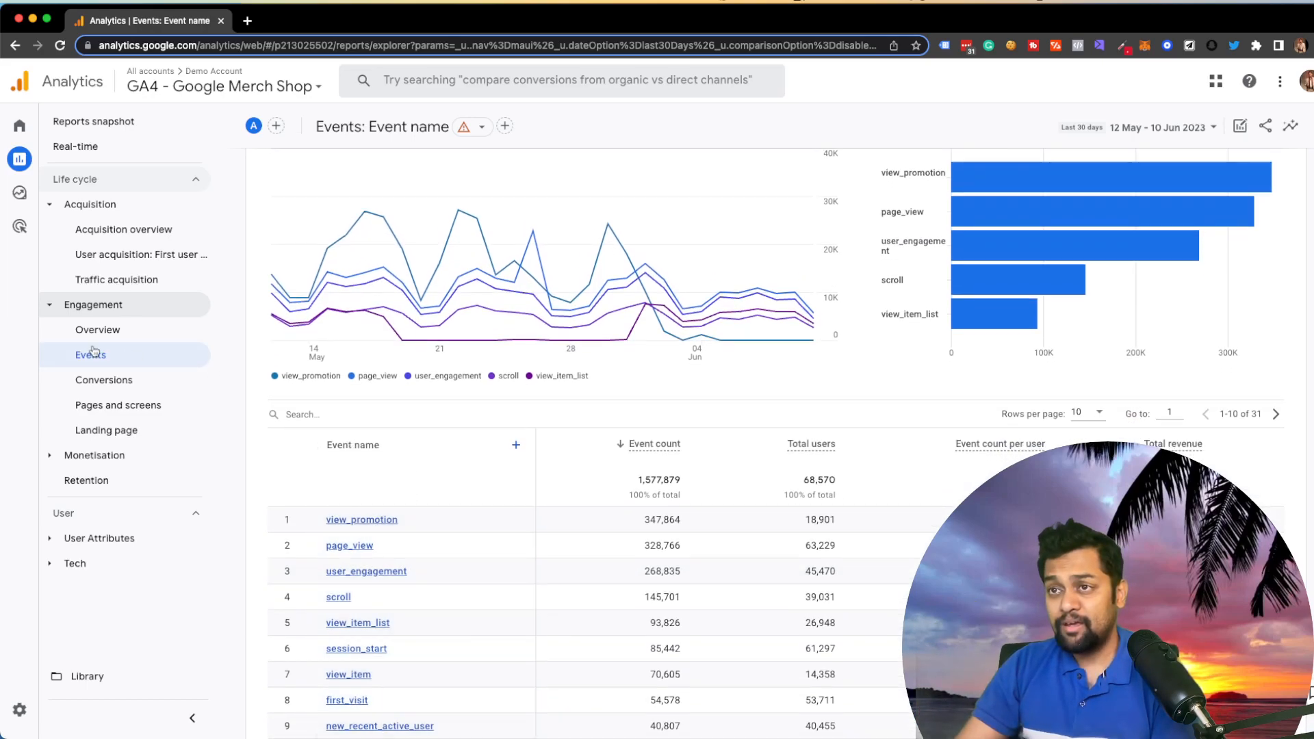
{"action": "scroll", "coordinate": [479, 390], "scroll_direction": "down", "scroll_amount": 3}
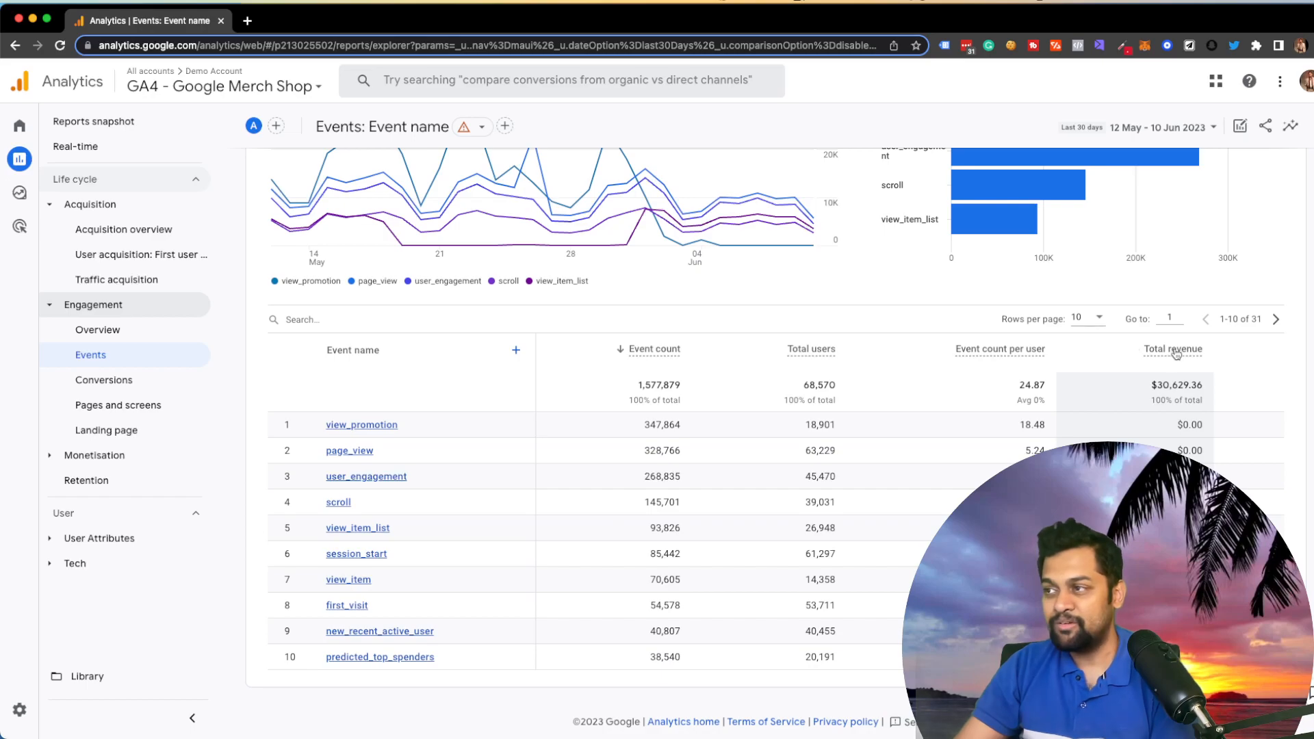
Show 50 rows per page in the events table and review the full event list with its total revenue column.
{"action": "left_click", "coordinate": [1089, 317]}
{"action": "left_click", "coordinate": [1079, 370]}
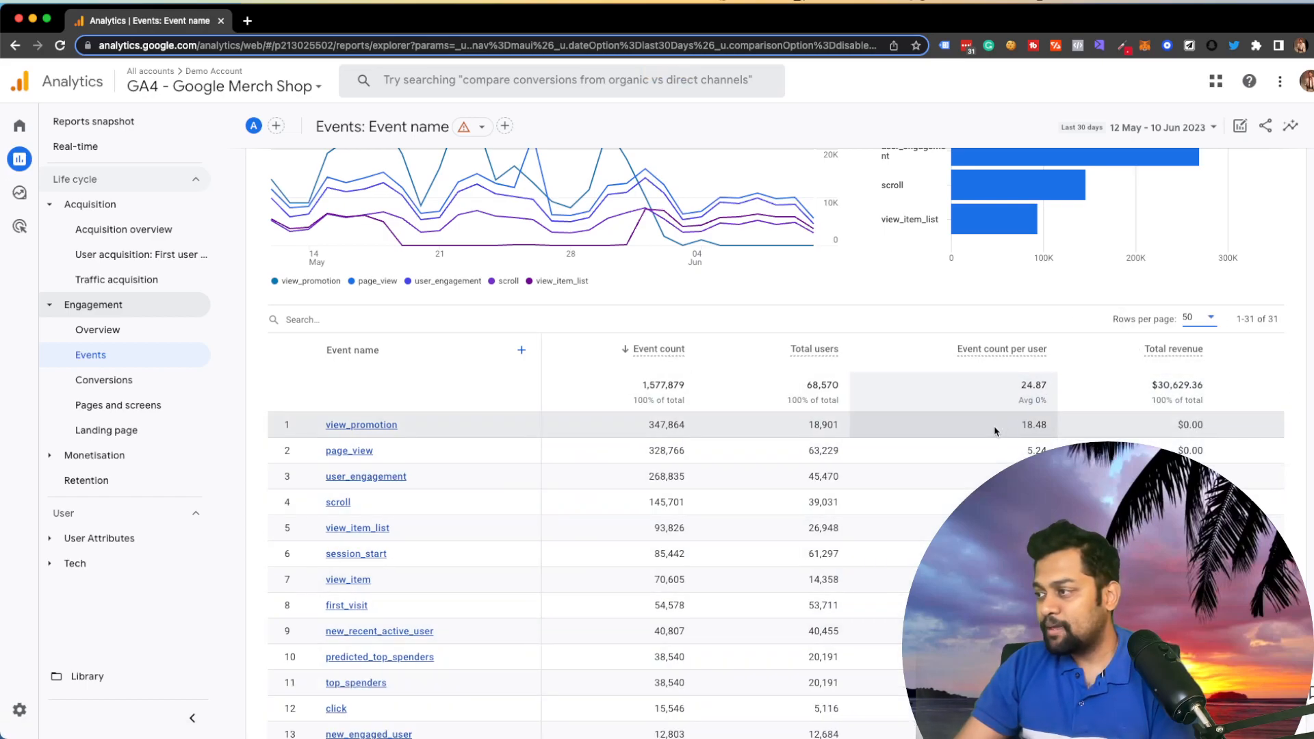
{"action": "scroll", "coordinate": [997, 432], "scroll_direction": "down", "scroll_amount": 7}
{"action": "scroll", "coordinate": [996, 431], "scroll_direction": "down", "scroll_amount": 3}
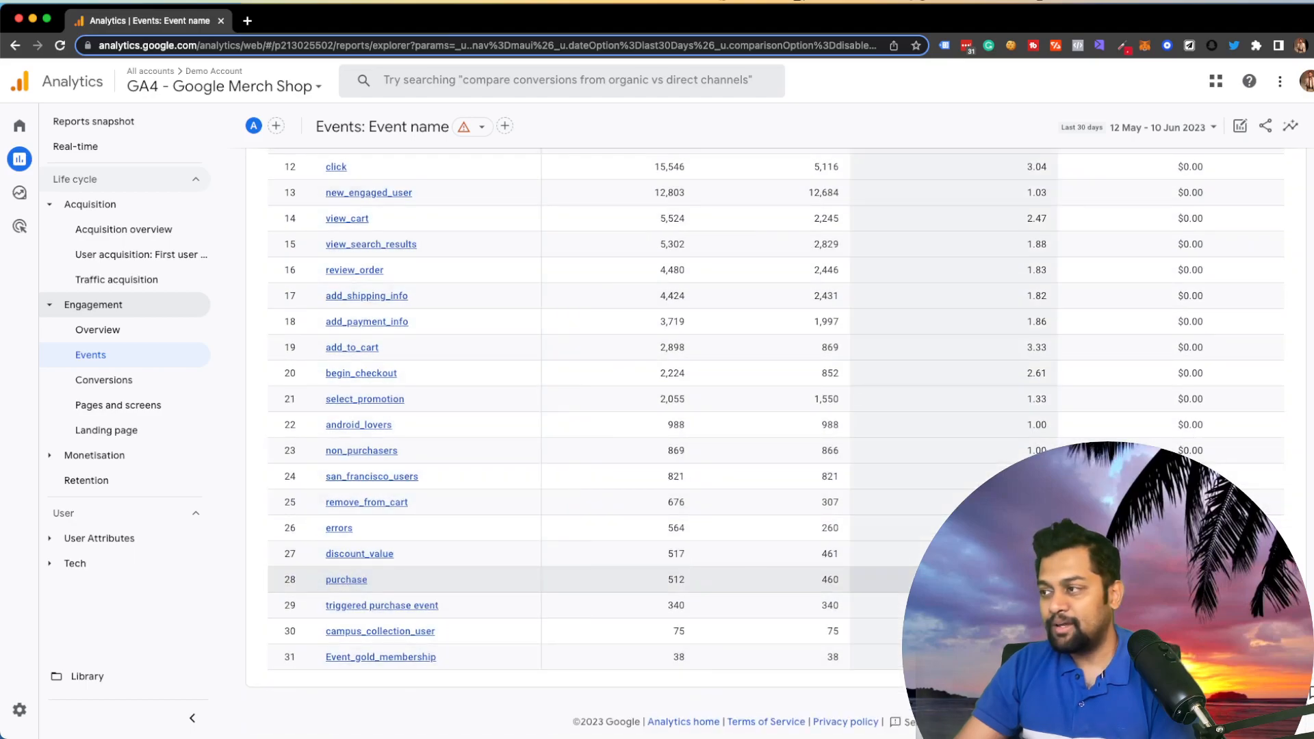
{"action": "scroll", "coordinate": [1179, 340], "scroll_direction": "up", "scroll_amount": 7}
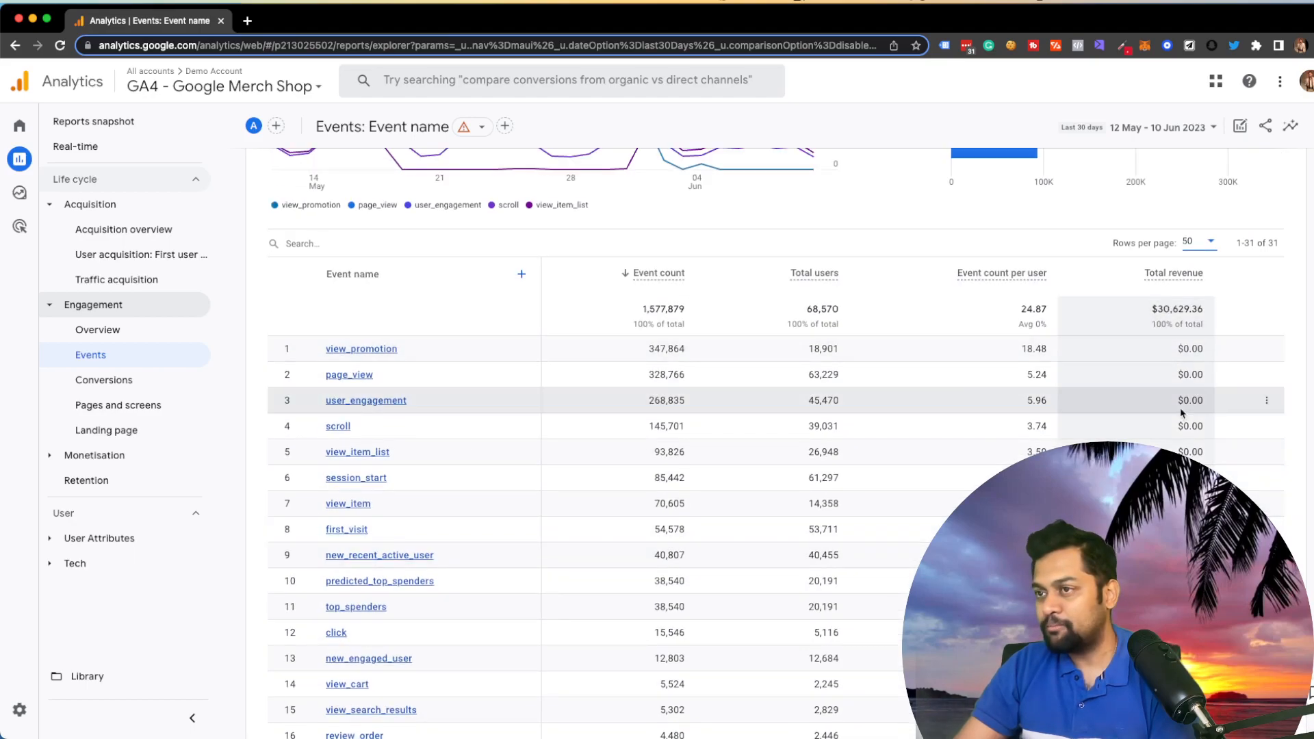
{"action": "scroll", "coordinate": [377, 546], "scroll_direction": "down", "scroll_amount": 4}
{"action": "scroll", "coordinate": [402, 558], "scroll_direction": "down", "scroll_amount": 3}
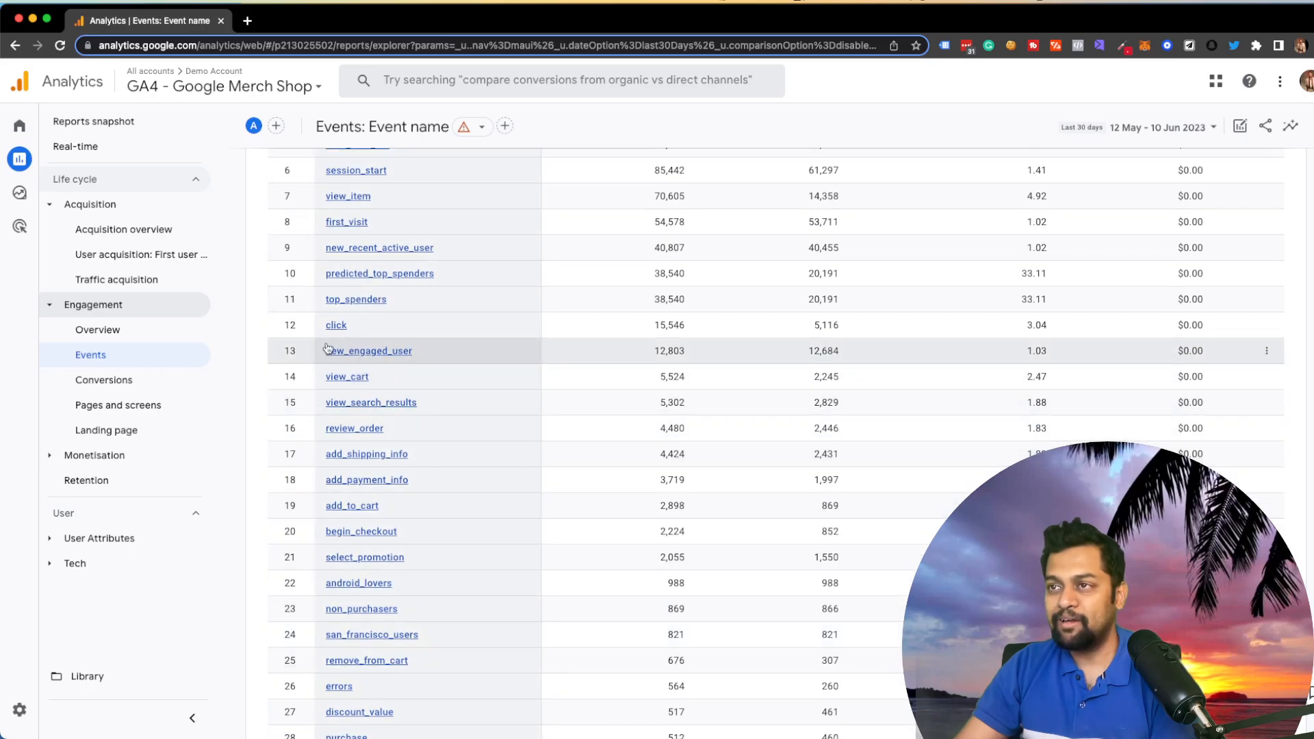
Open the purchase event's detail report and examine its trend, country, gender and parameter cards.
{"action": "scroll", "coordinate": [401, 568], "scroll_direction": "down", "scroll_amount": 1}
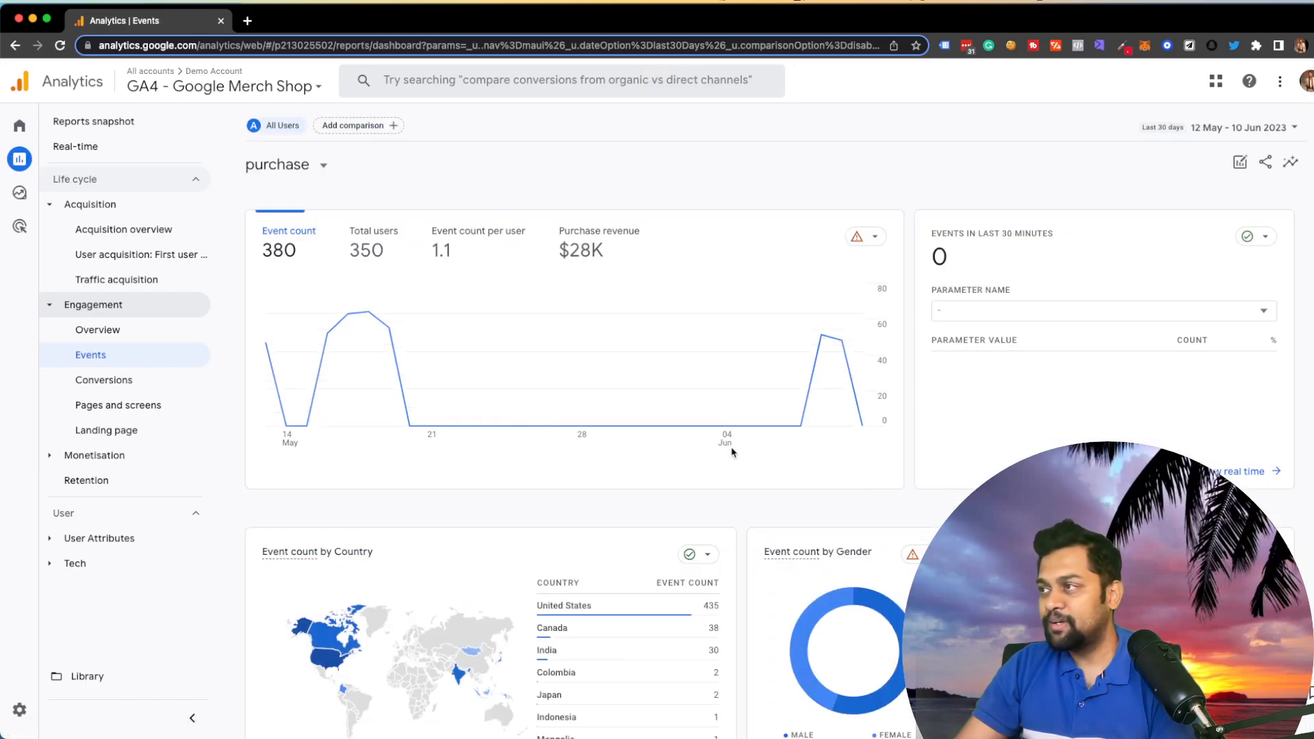
{"action": "scroll", "coordinate": [732, 452], "scroll_direction": "down", "scroll_amount": 2}
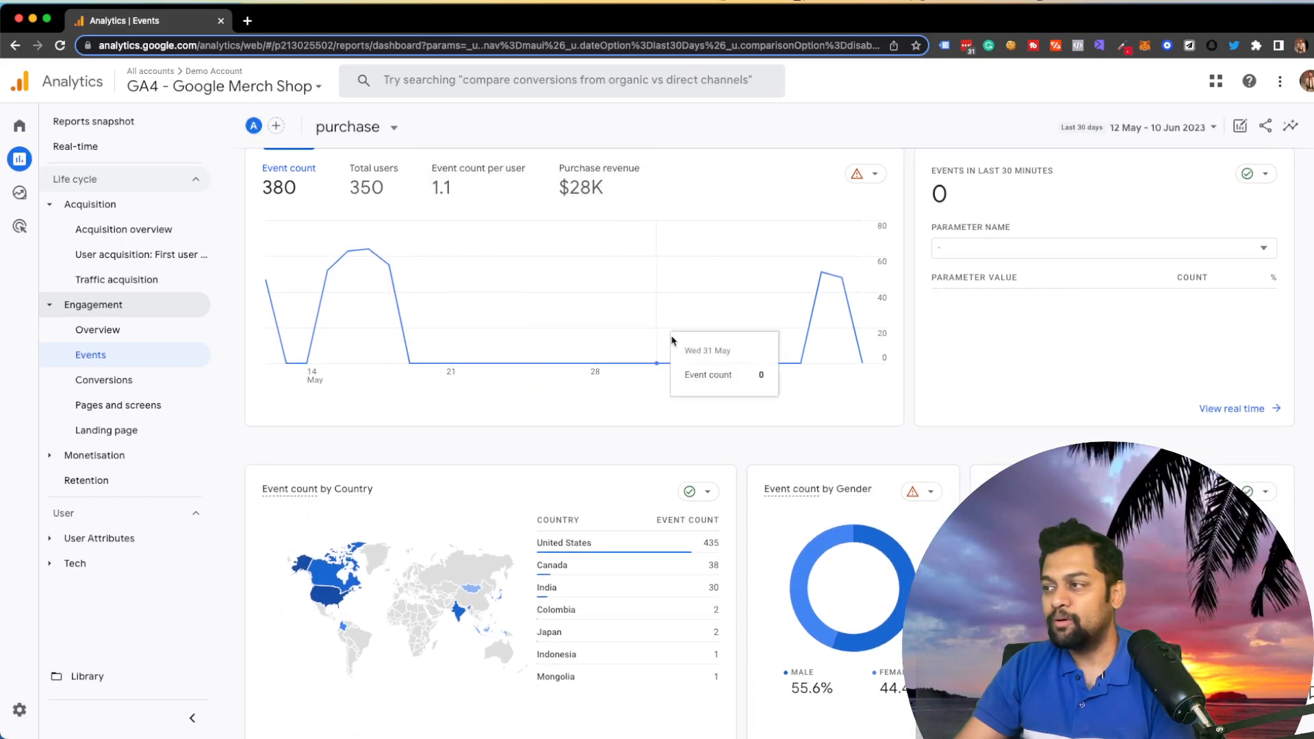
{"action": "scroll", "coordinate": [678, 315], "scroll_direction": "down", "scroll_amount": 3}
{"action": "scroll", "coordinate": [940, 490], "scroll_direction": "down", "scroll_amount": 3}
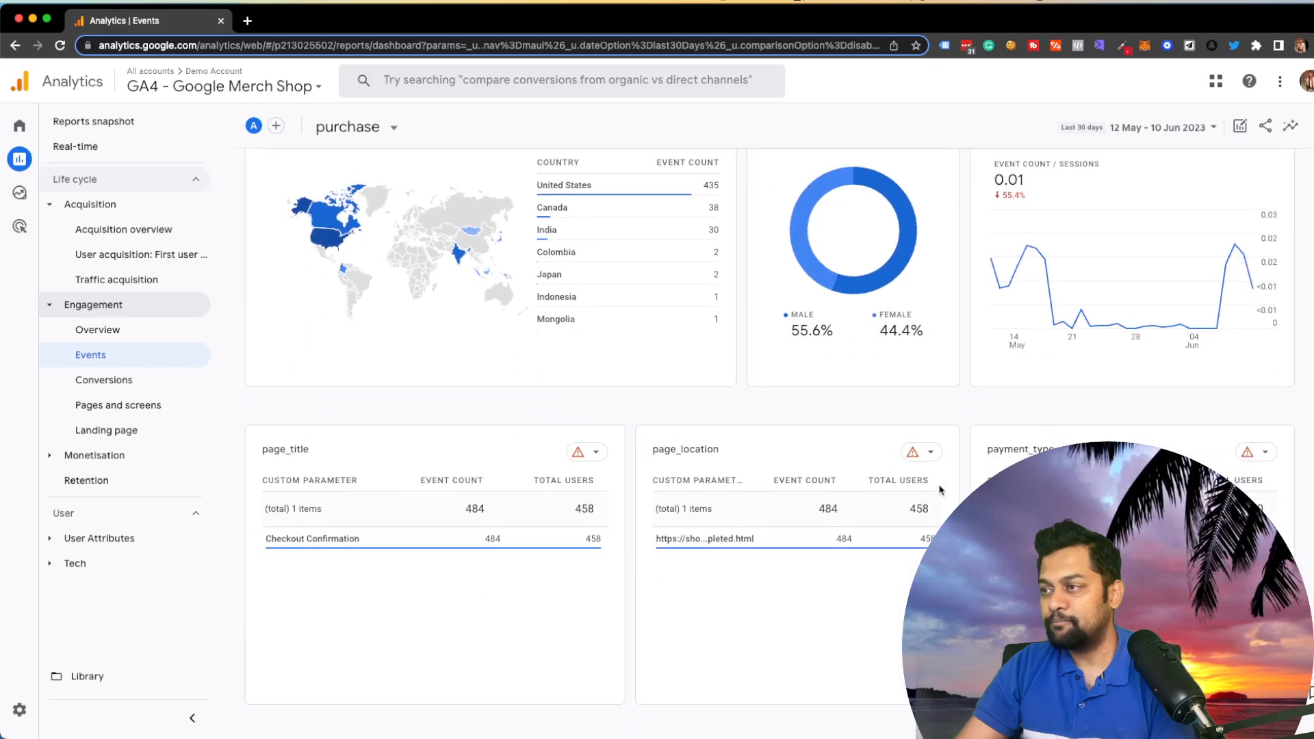
Review the Conversions report's event list and open the property's Events settings to view the conversion markings.
{"action": "left_click", "coordinate": [130, 379]}
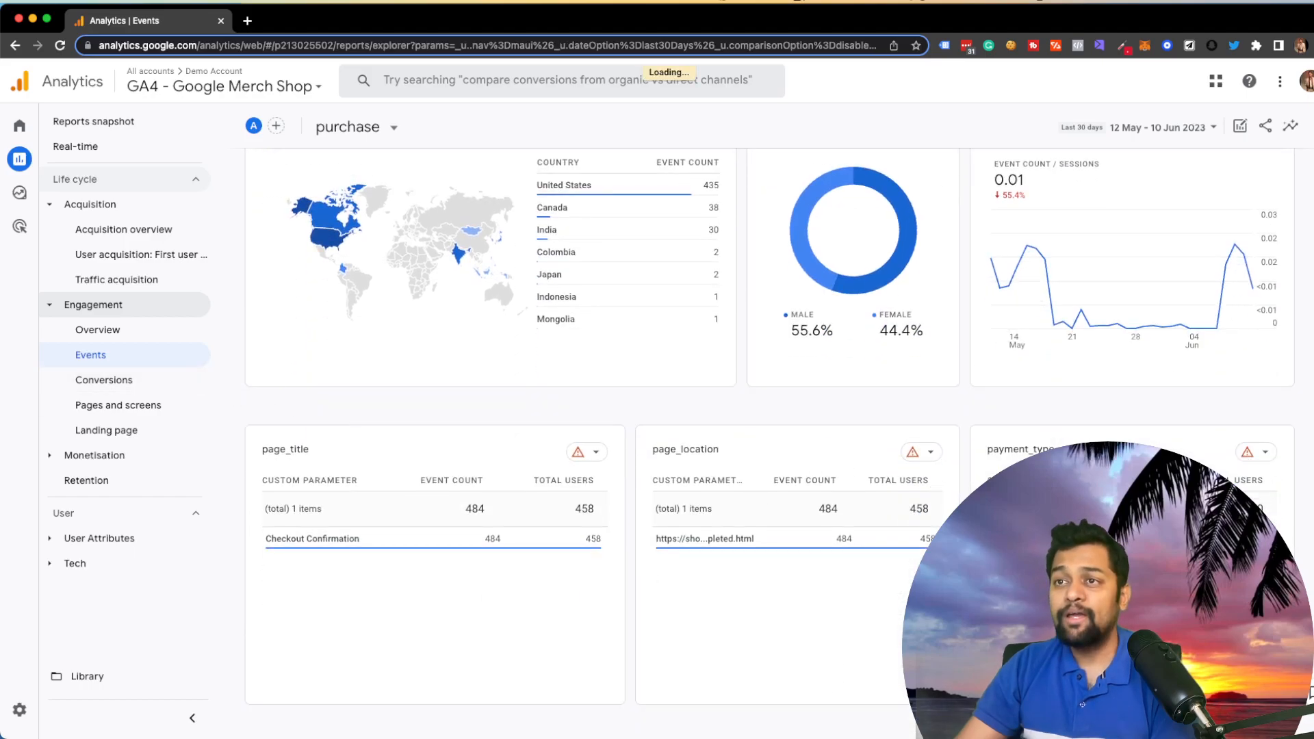
{"action": "scroll", "coordinate": [870, 527], "scroll_direction": "down", "scroll_amount": 3}
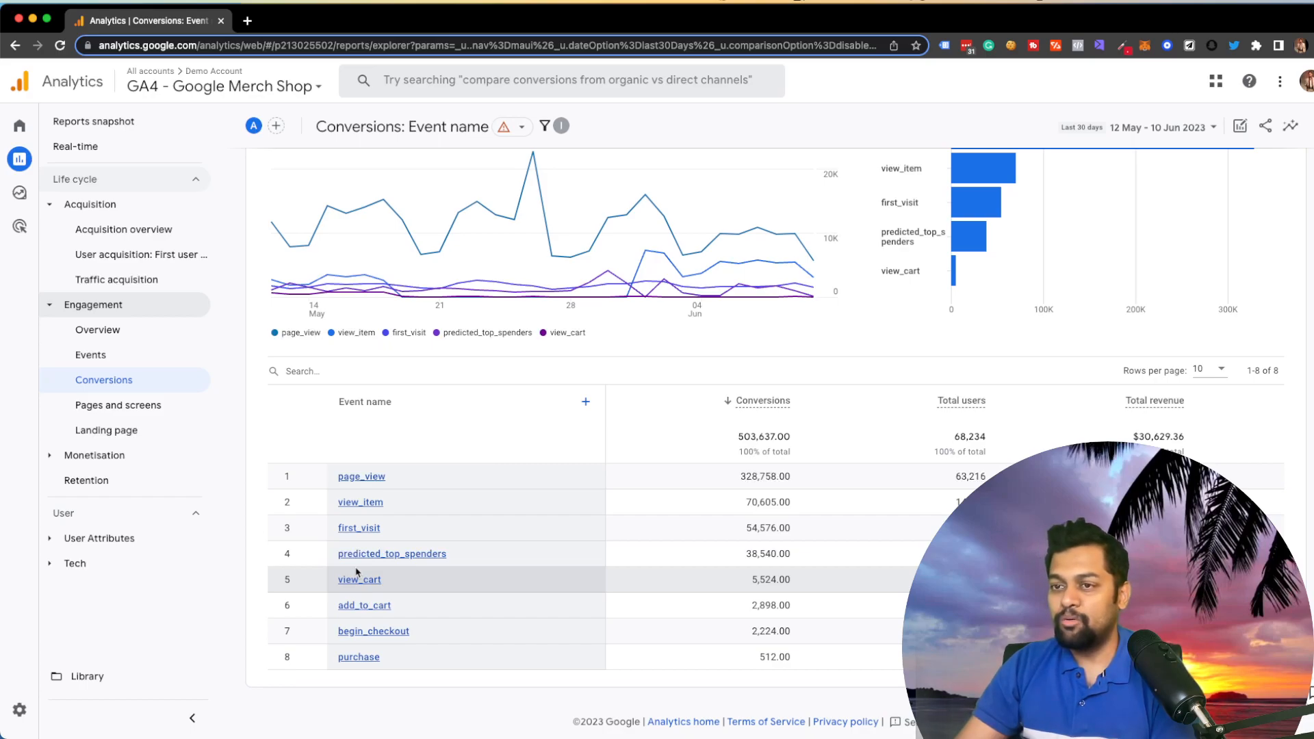
{"action": "left_click", "coordinate": [19, 710]}
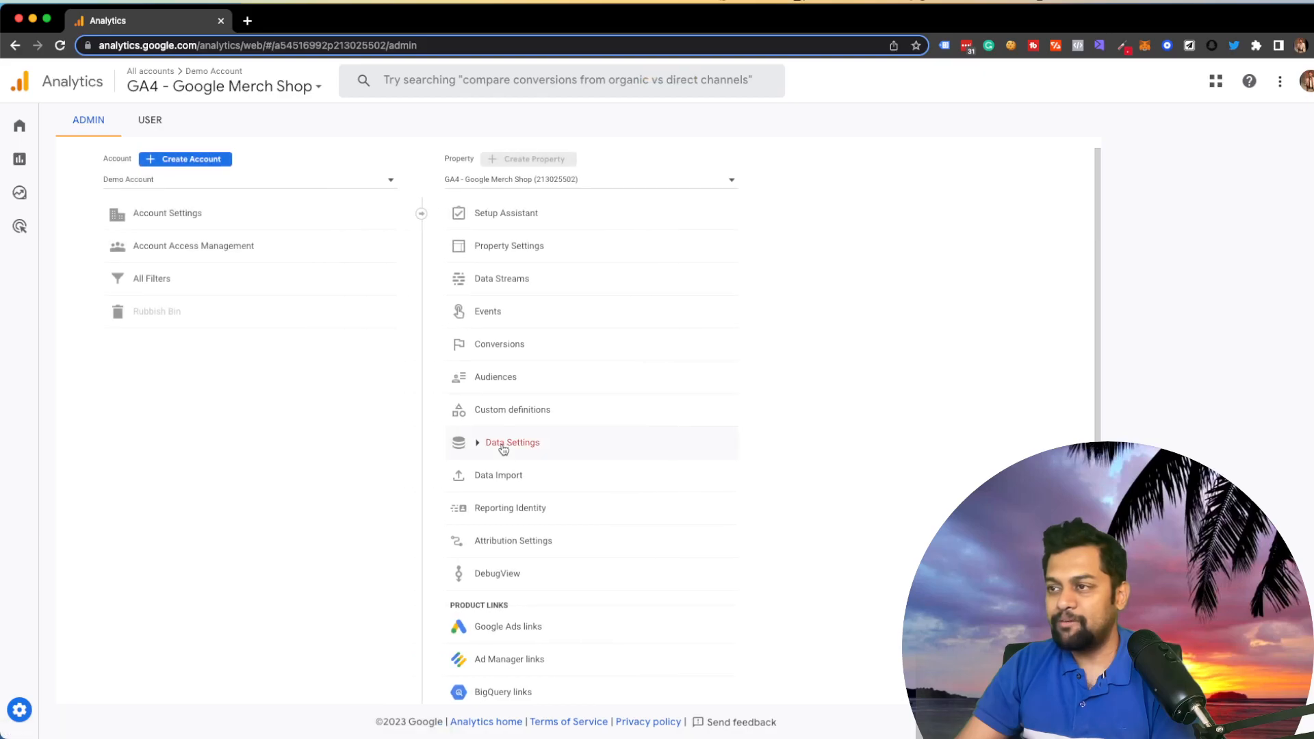
{"action": "left_click", "coordinate": [543, 309]}
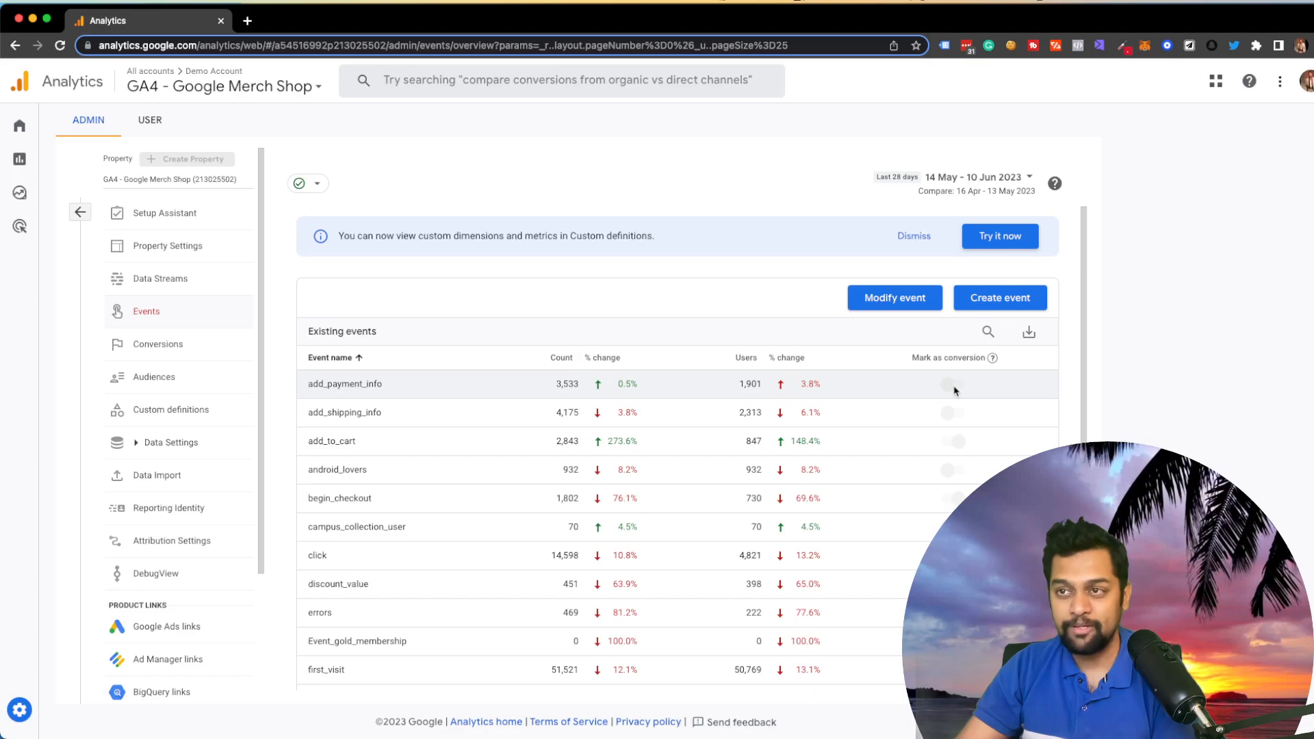
Return to the reports and reopen the Conversions report under Engagement to review its event table.
{"action": "left_click", "coordinate": [132, 280]}
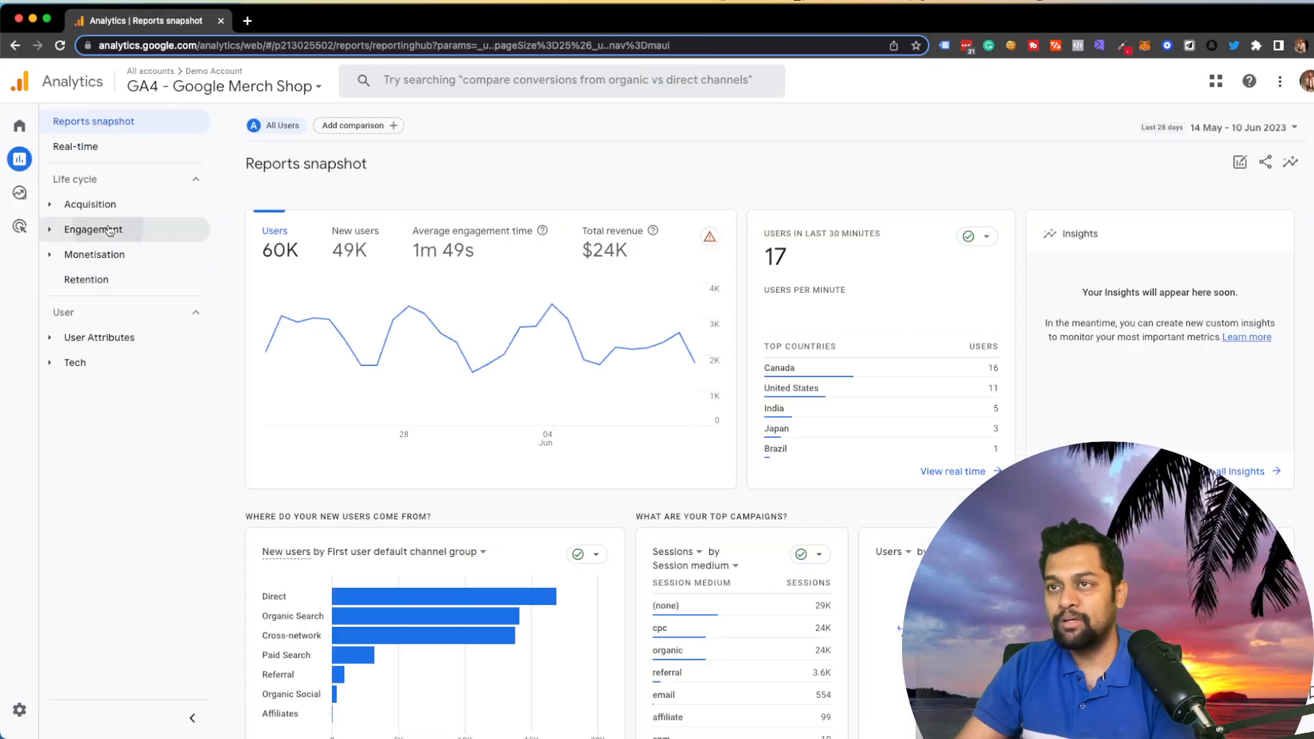
{"action": "left_click", "coordinate": [93, 229]}
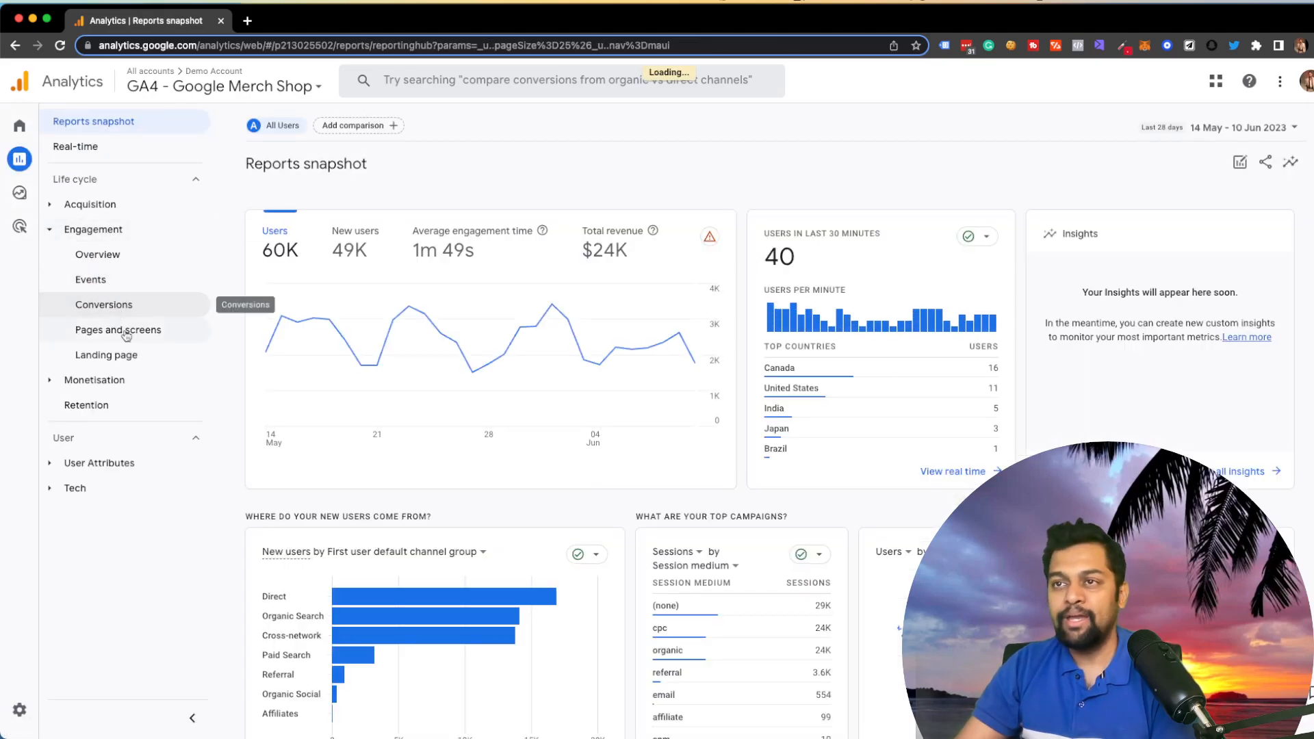
{"action": "left_click", "coordinate": [118, 320]}
{"action": "scroll", "coordinate": [616, 547], "scroll_direction": "down", "scroll_amount": 3}
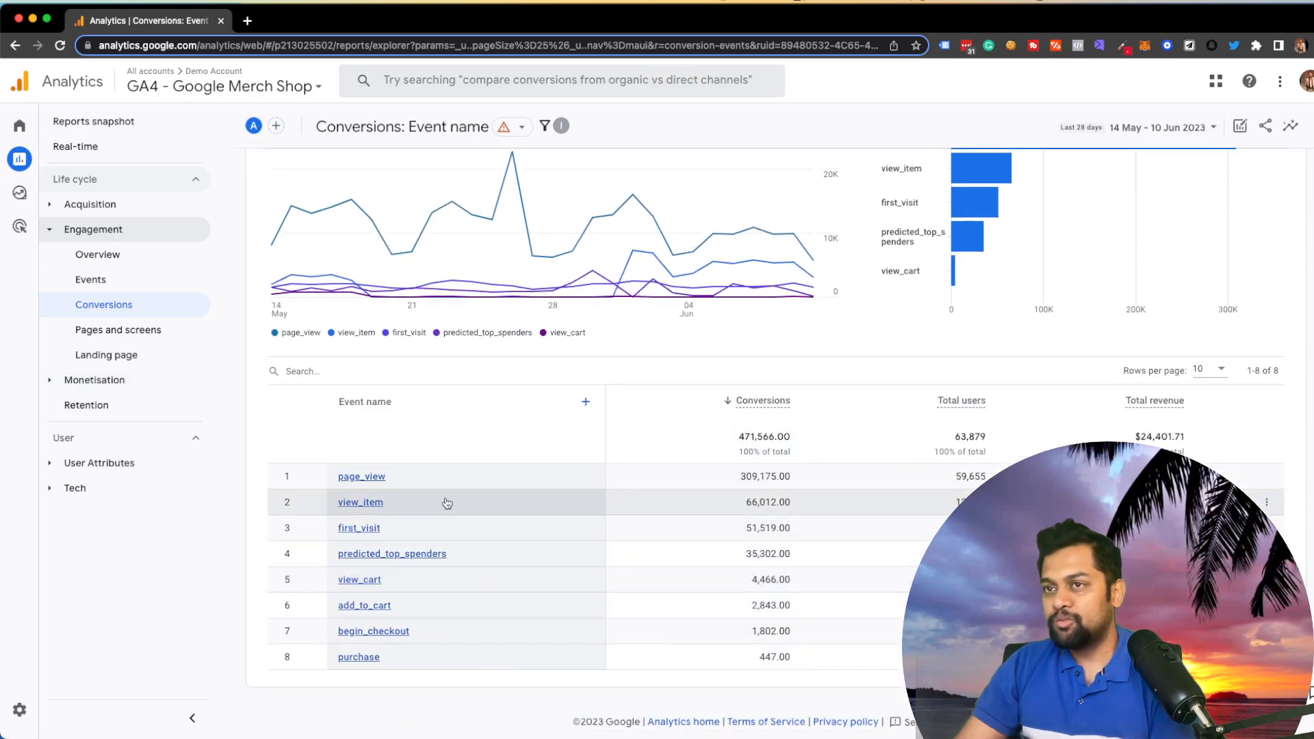
Open the Pages and screens report and select Page path and screen class as its table's primary dimension.
{"action": "left_click", "coordinate": [146, 330]}
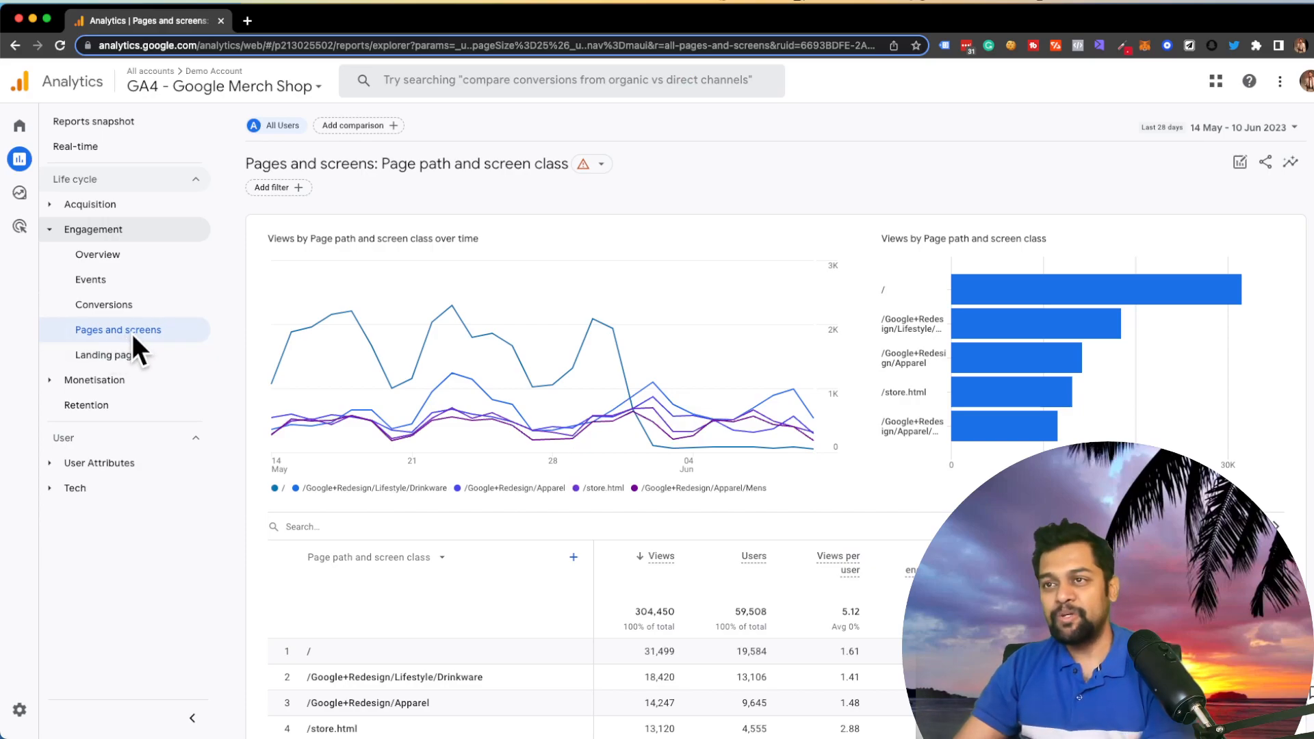
{"action": "scroll", "coordinate": [684, 418], "scroll_direction": "down", "scroll_amount": 5}
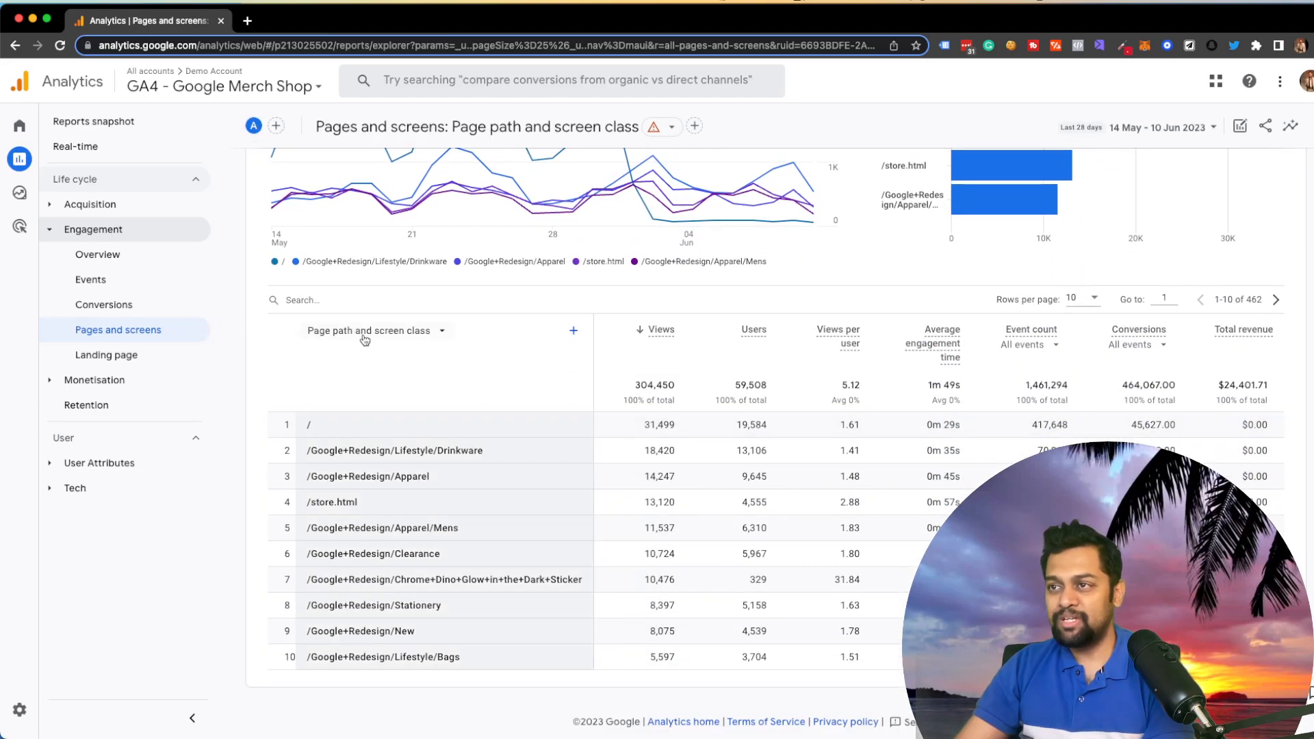
{"action": "left_click", "coordinate": [366, 335]}
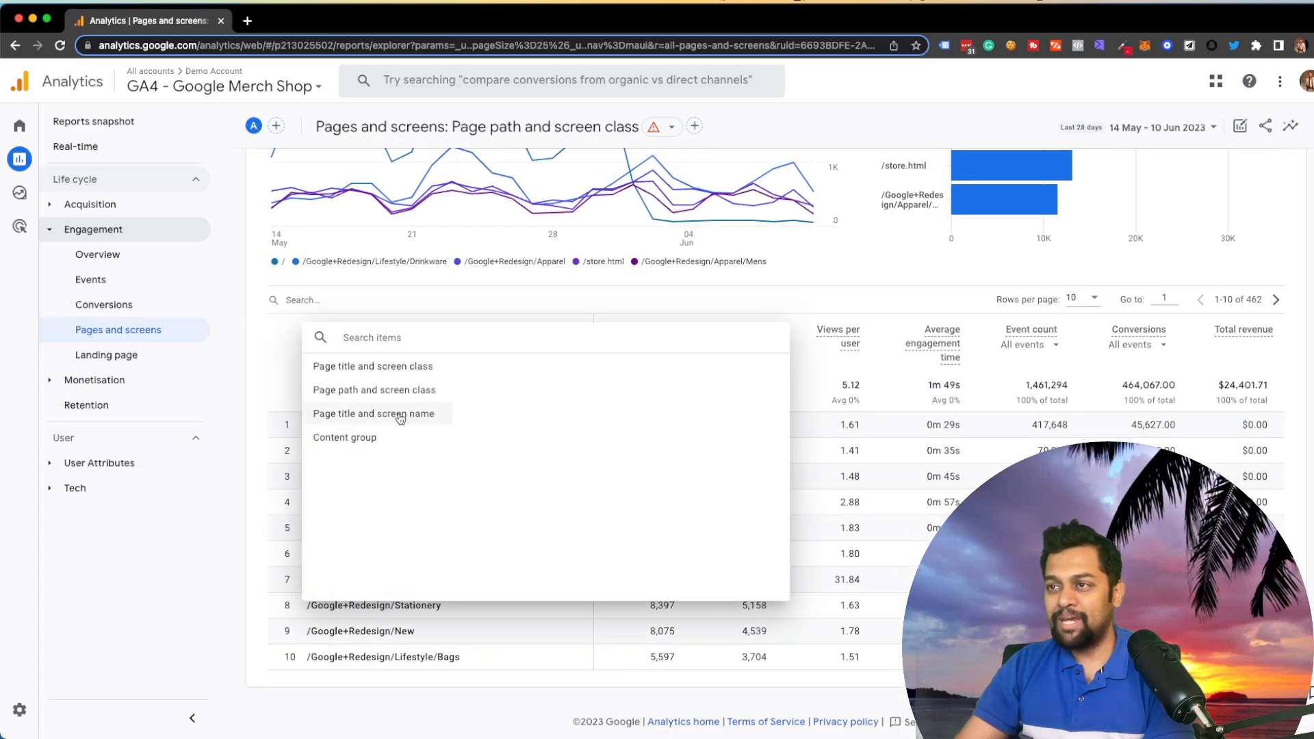
{"action": "left_click", "coordinate": [401, 391]}
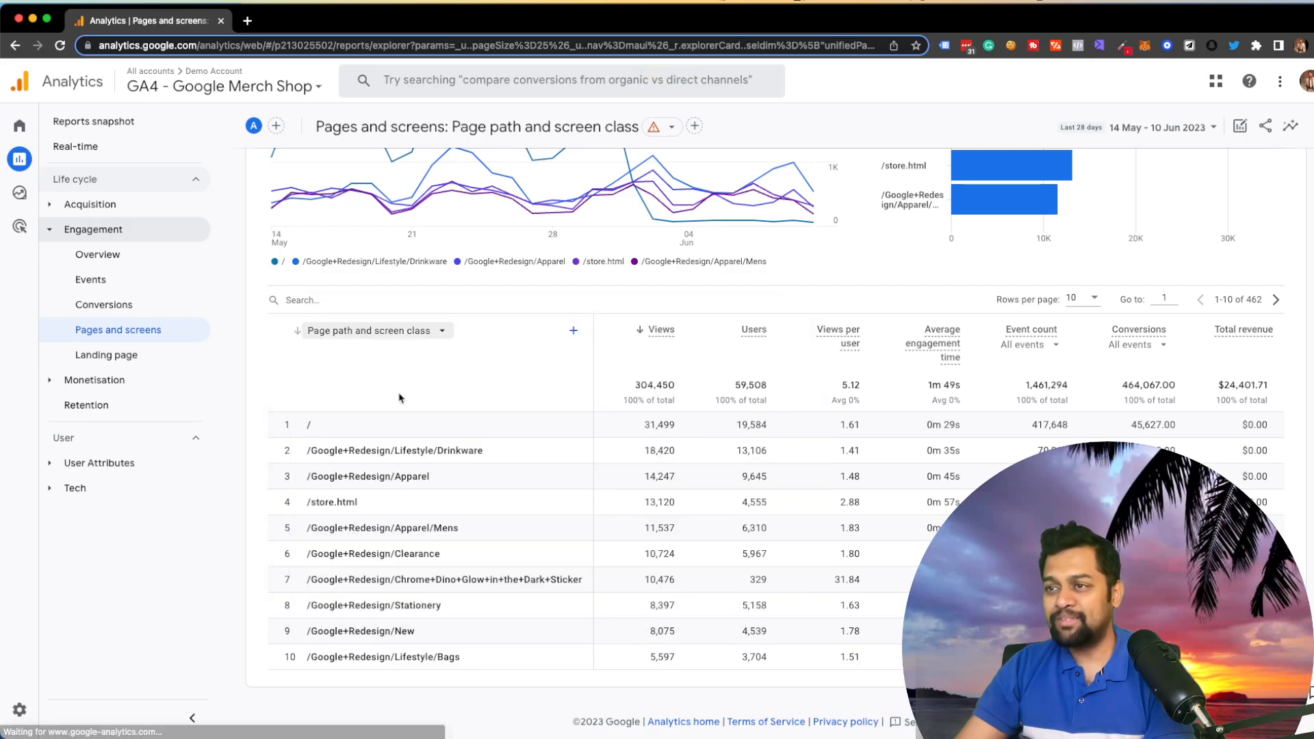
Switch the pages table's primary dimension to Page title and screen class and back to Page path and screen class.
{"action": "left_click", "coordinate": [390, 333]}
{"action": "left_click", "coordinate": [382, 381]}
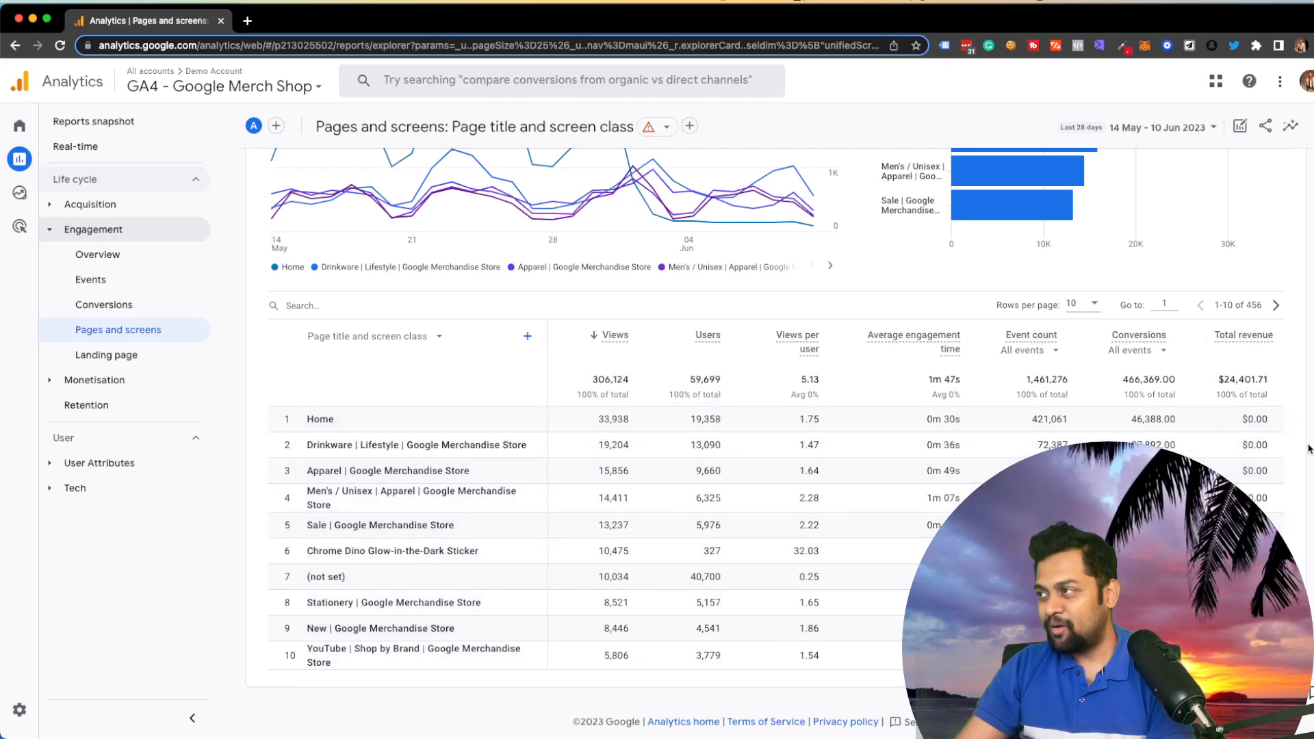
{"action": "left_click", "coordinate": [411, 336]}
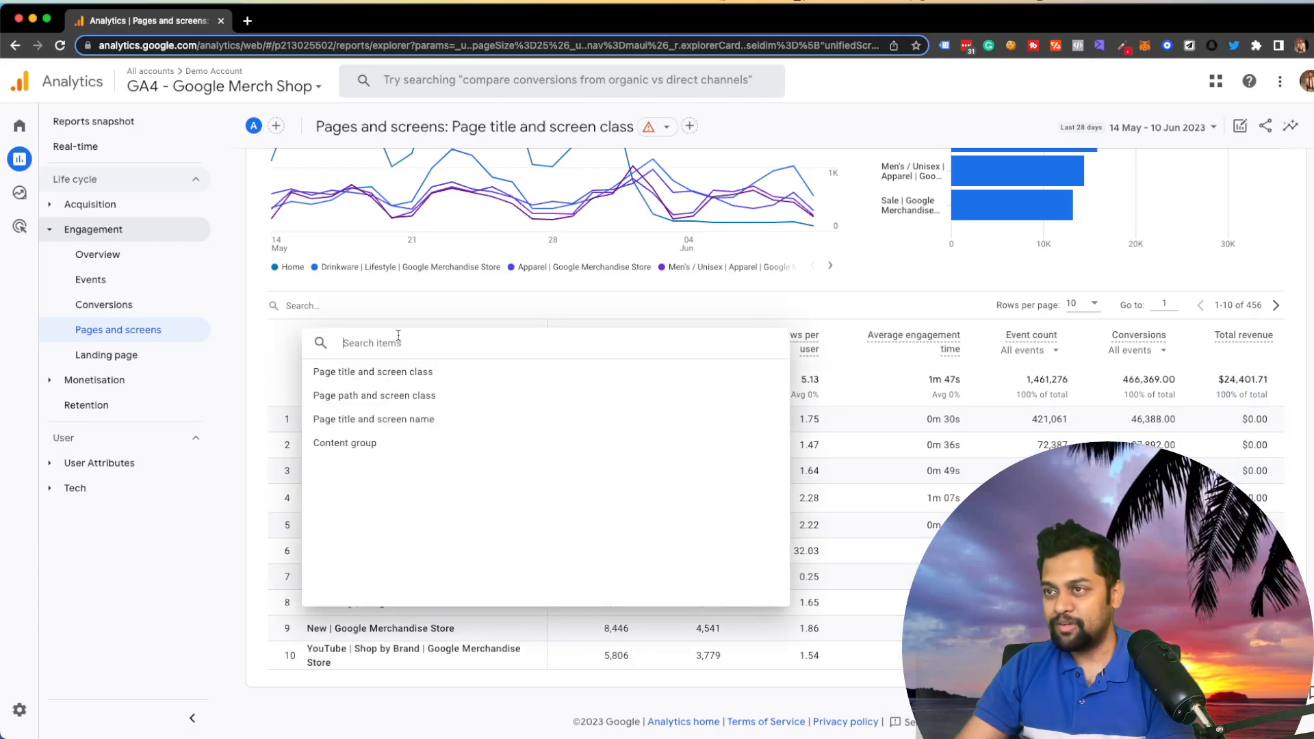
{"action": "left_click", "coordinate": [389, 397]}
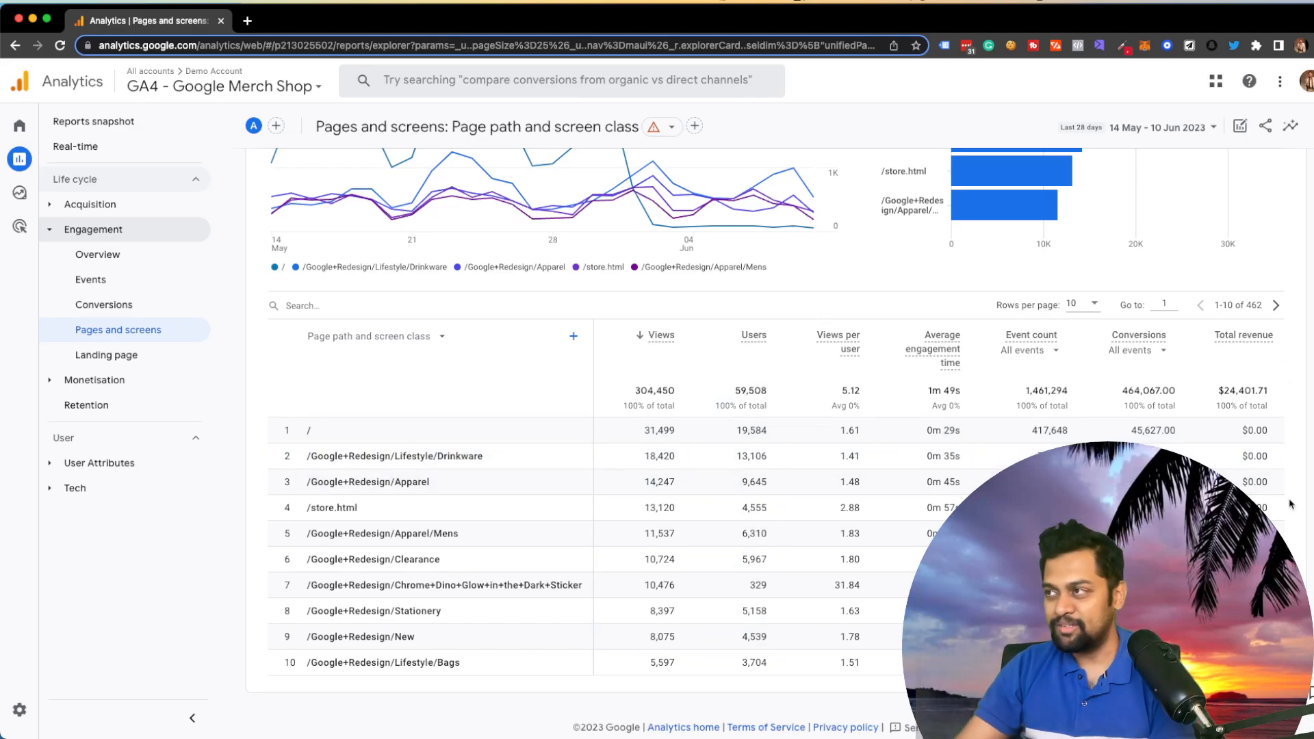
Add Session source as the pages table's secondary dimension, review the rows, and remove it again.
{"action": "left_click", "coordinate": [574, 337]}
{"action": "type", "text": "source"}
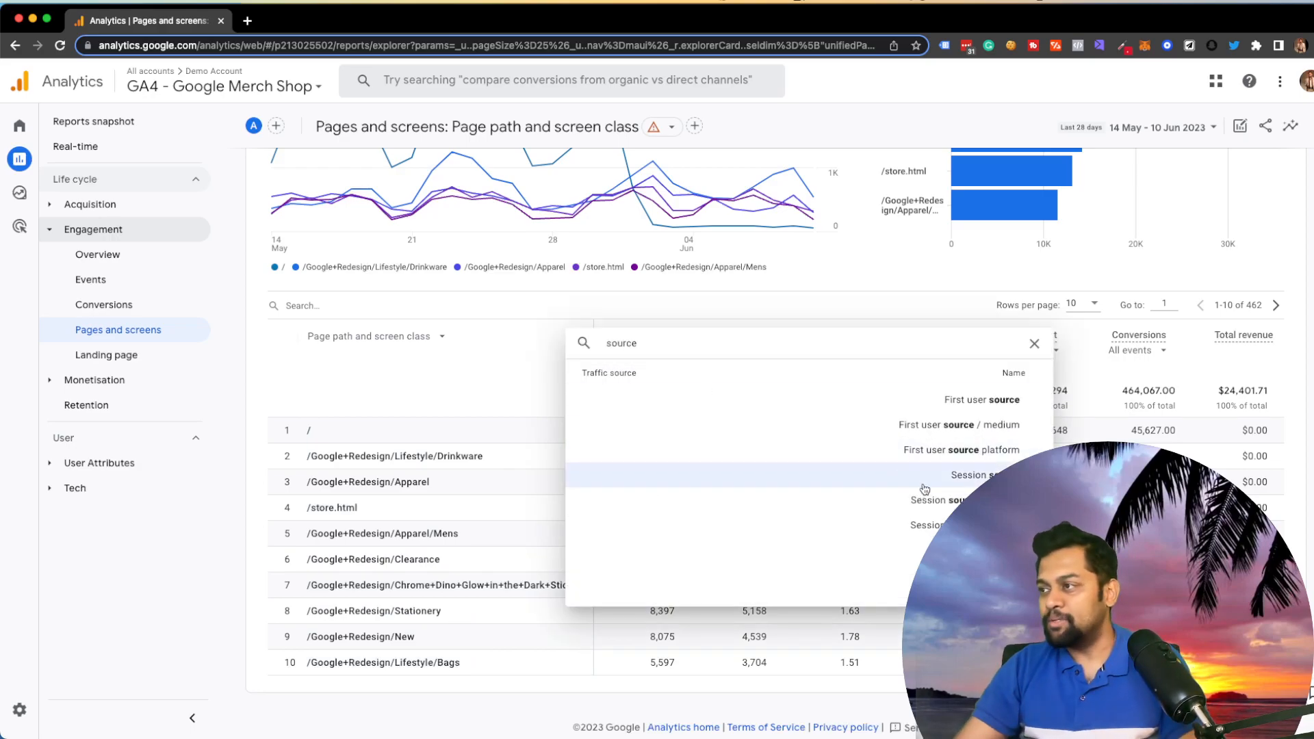
{"action": "left_click", "coordinate": [972, 477]}
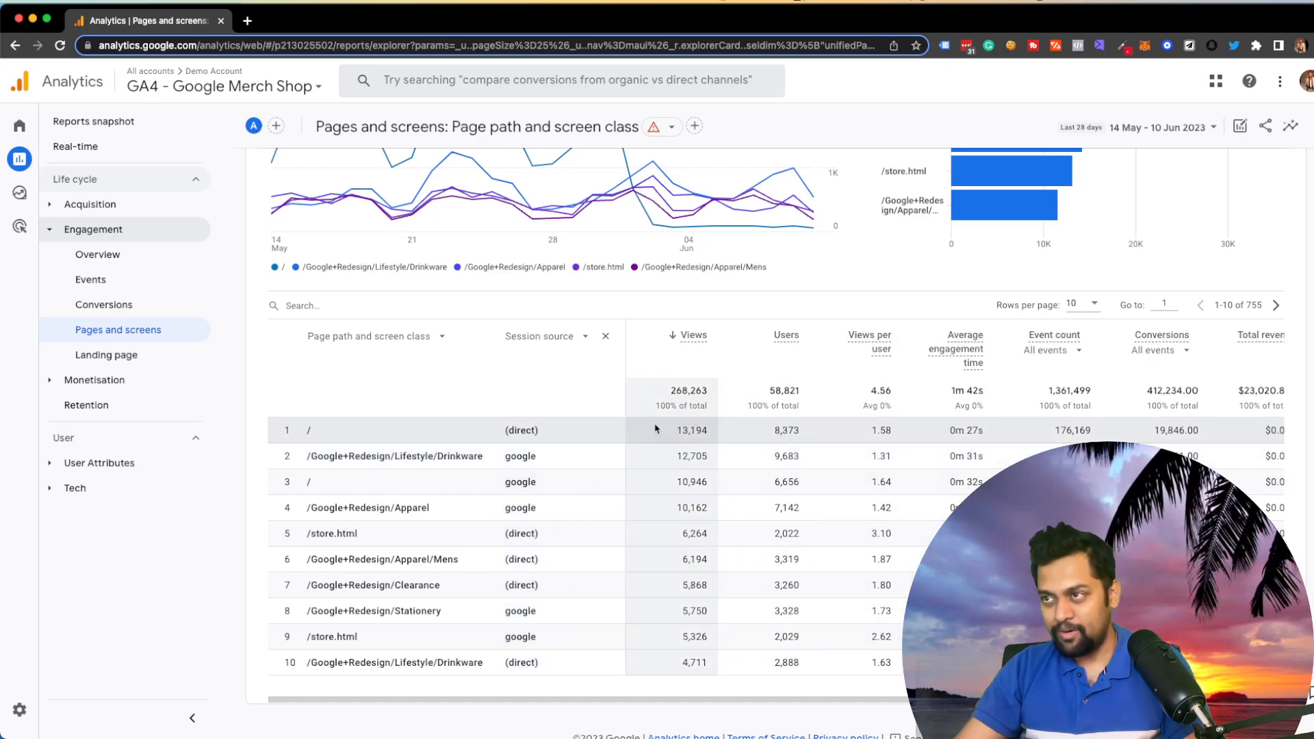
{"action": "left_click", "coordinate": [605, 339]}
Search the dimensions for "campai" and add Session campaign as the pages table's secondary dimension.
{"action": "left_click", "coordinate": [573, 338]}
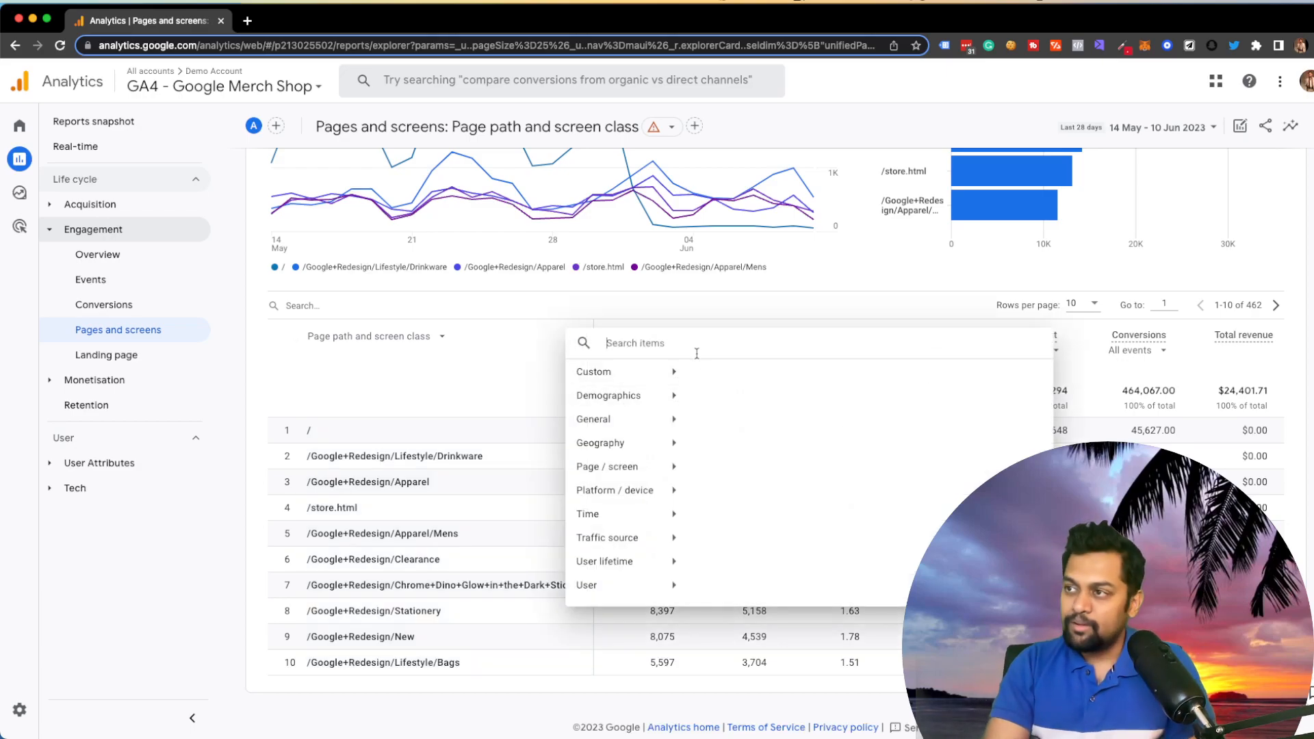
{"action": "type", "text": "campai"}
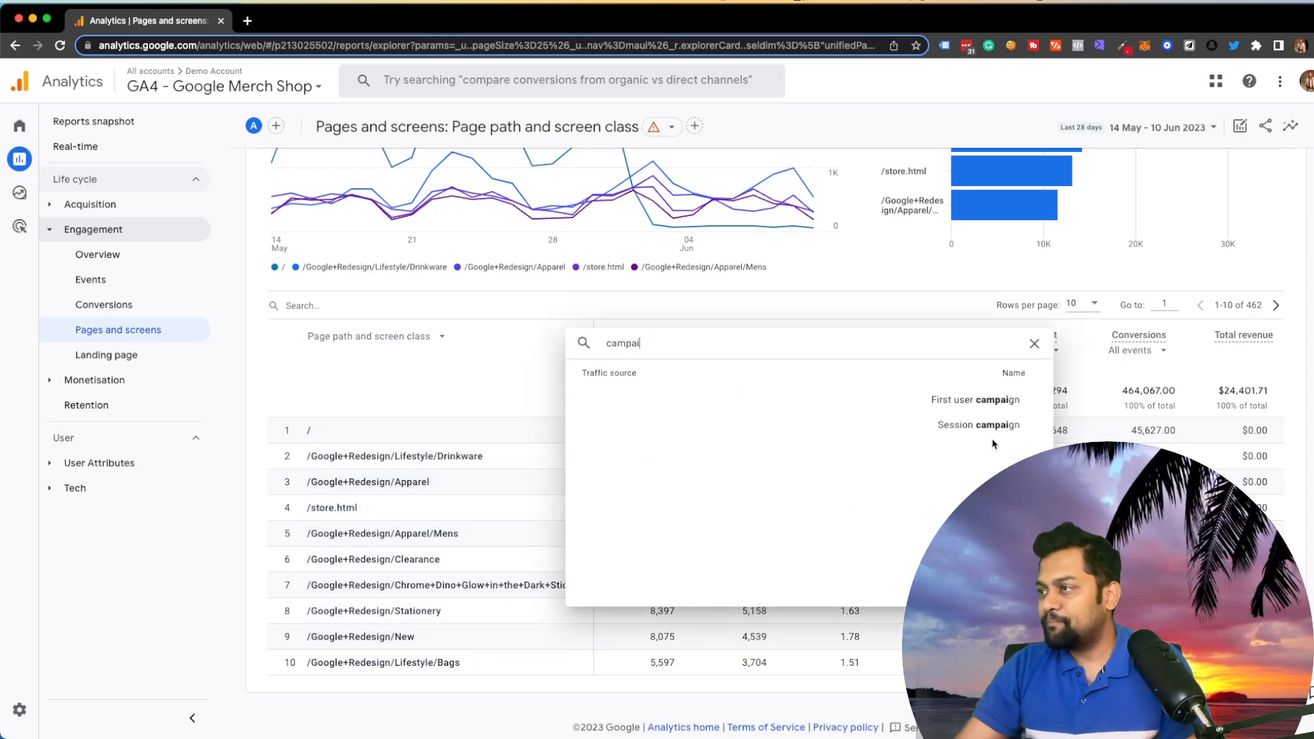
{"action": "left_click", "coordinate": [992, 427]}
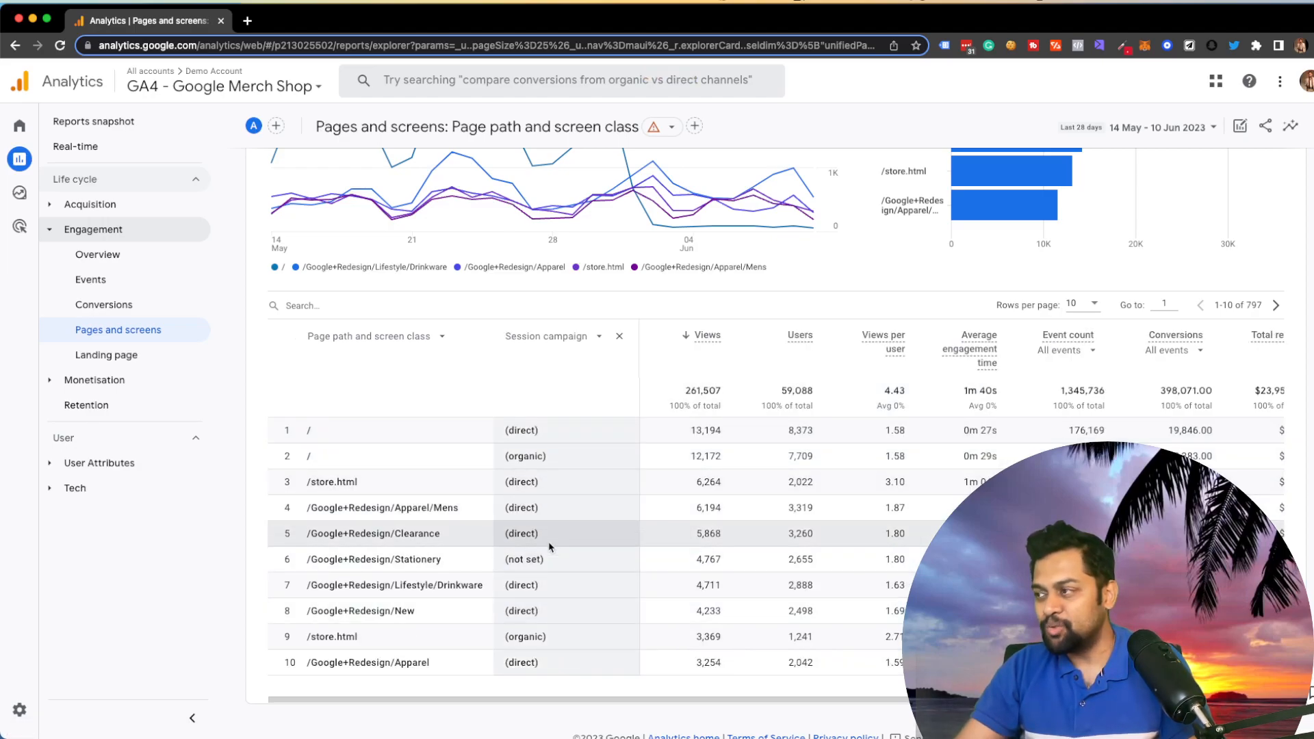
Show 50 rows per page in the pages table and examine the views and engagement time of the campaign rows.
{"action": "left_click", "coordinate": [1082, 303]}
{"action": "left_click", "coordinate": [1071, 353]}
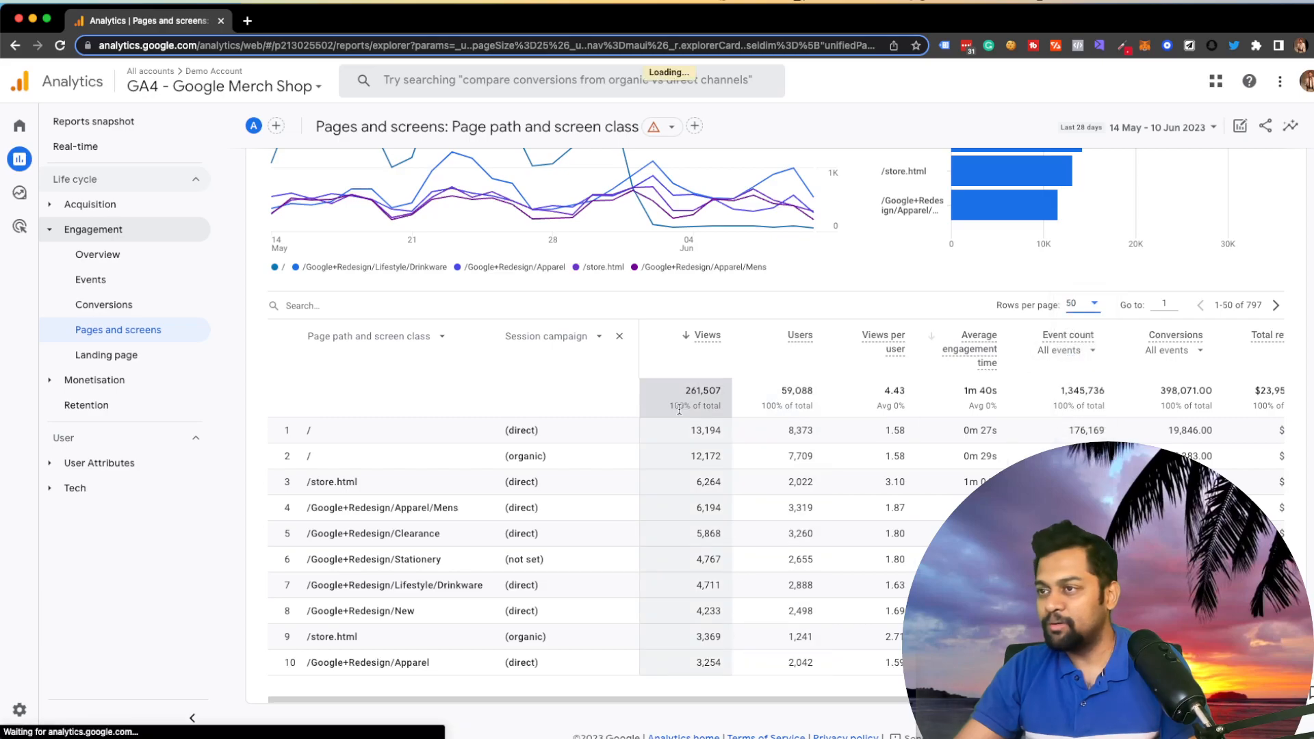
{"action": "scroll", "coordinate": [786, 509], "scroll_direction": "down", "scroll_amount": 7}
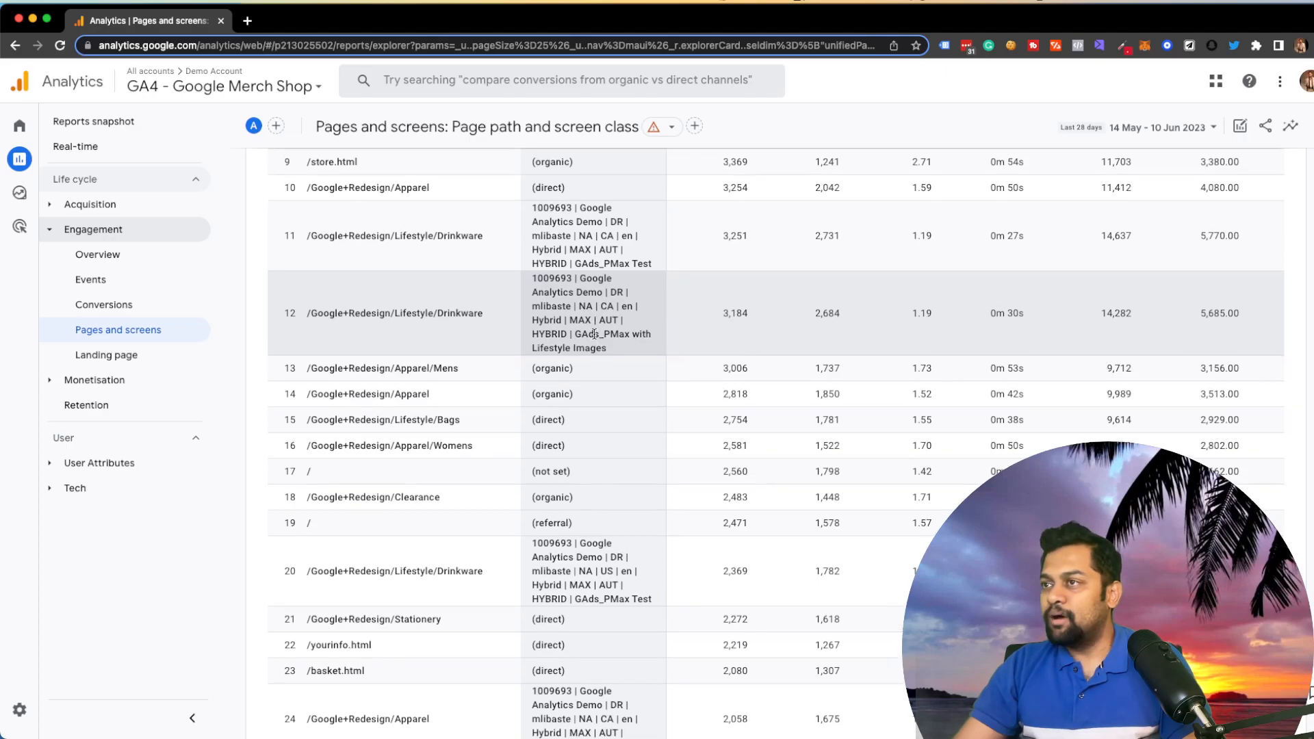
{"action": "scroll", "coordinate": [593, 325], "scroll_direction": "up", "scroll_amount": 1}
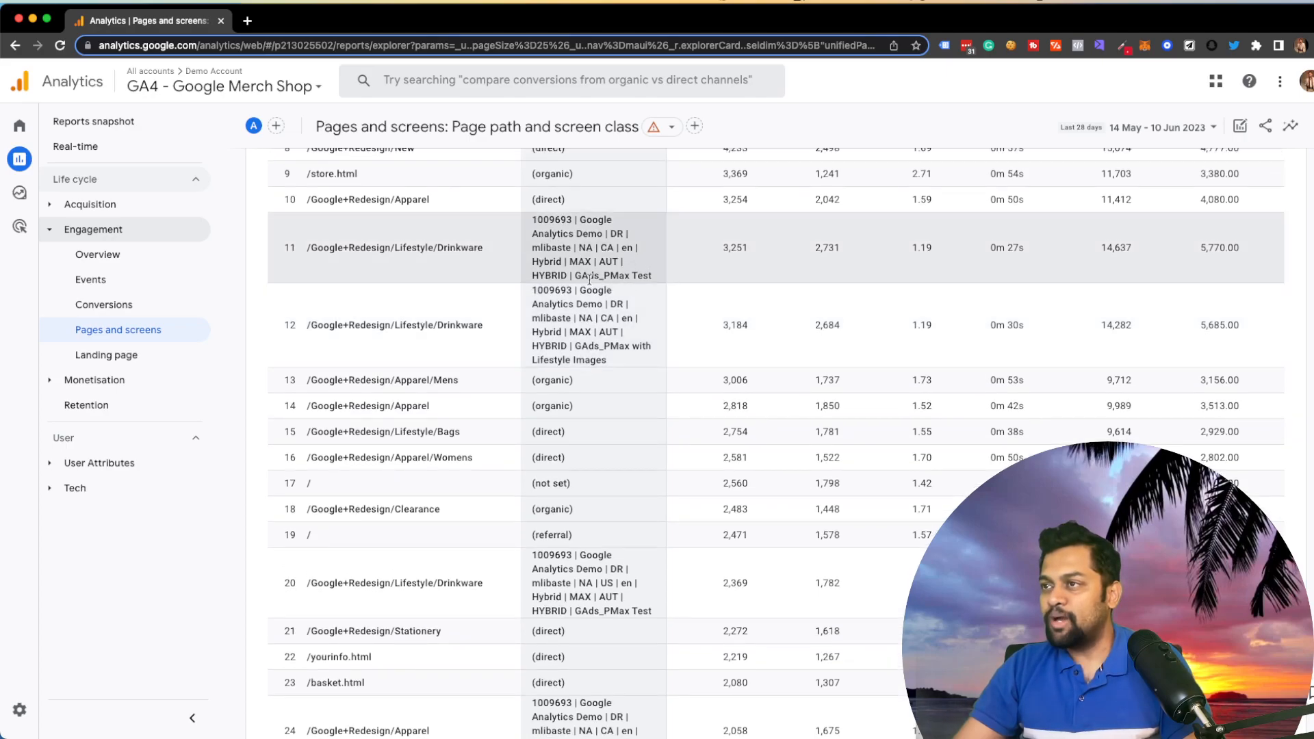
{"action": "scroll", "coordinate": [561, 276], "scroll_direction": "up", "scroll_amount": 2}
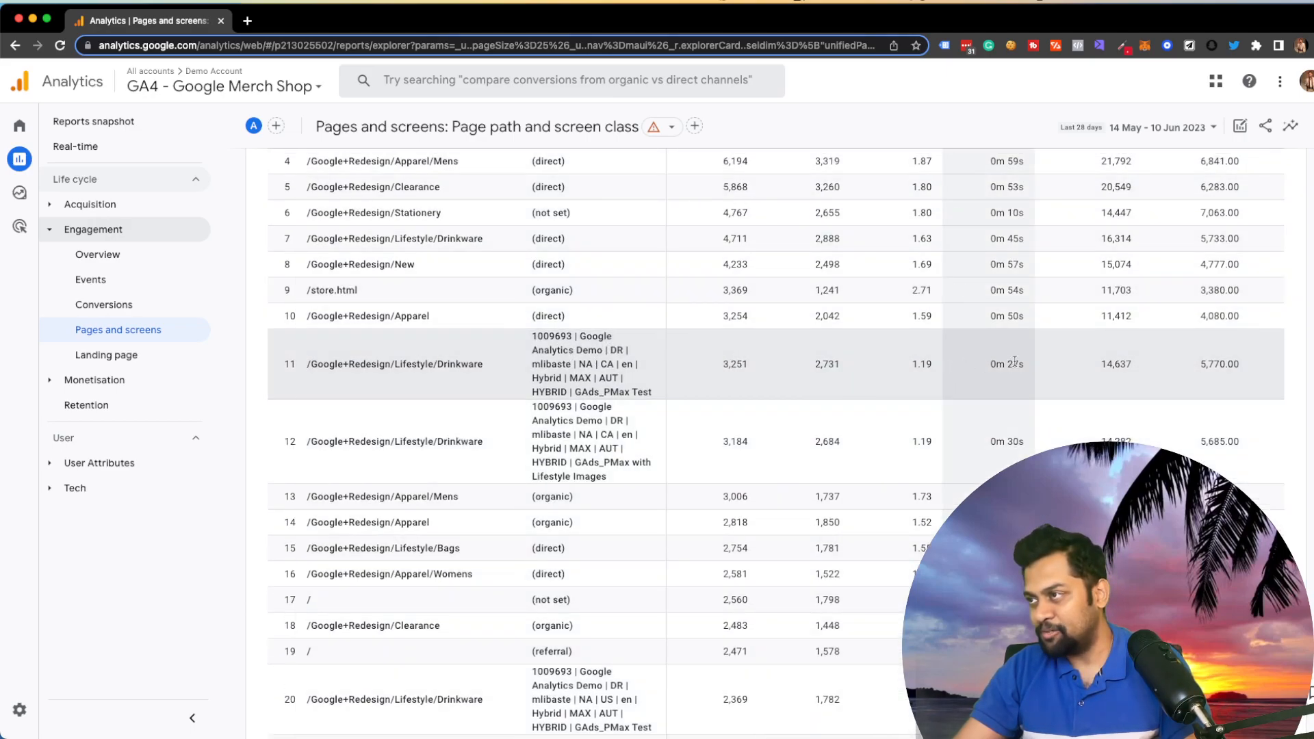
{"action": "scroll", "coordinate": [1027, 431], "scroll_direction": "up", "scroll_amount": 2}
{"action": "scroll", "coordinate": [1027, 431], "scroll_direction": "up", "scroll_amount": 2}
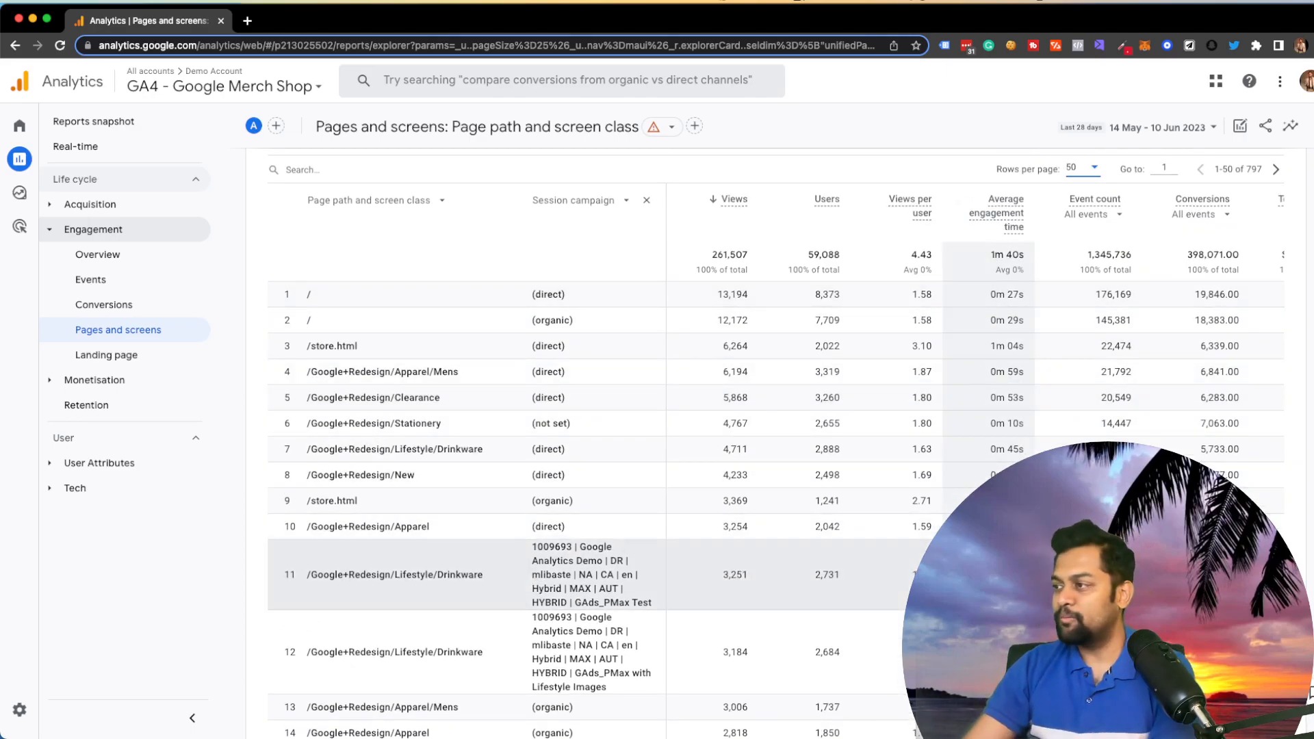
Open the Landing page report under Engagement and review its table of sessions, users and conversions.
{"action": "left_click", "coordinate": [129, 354]}
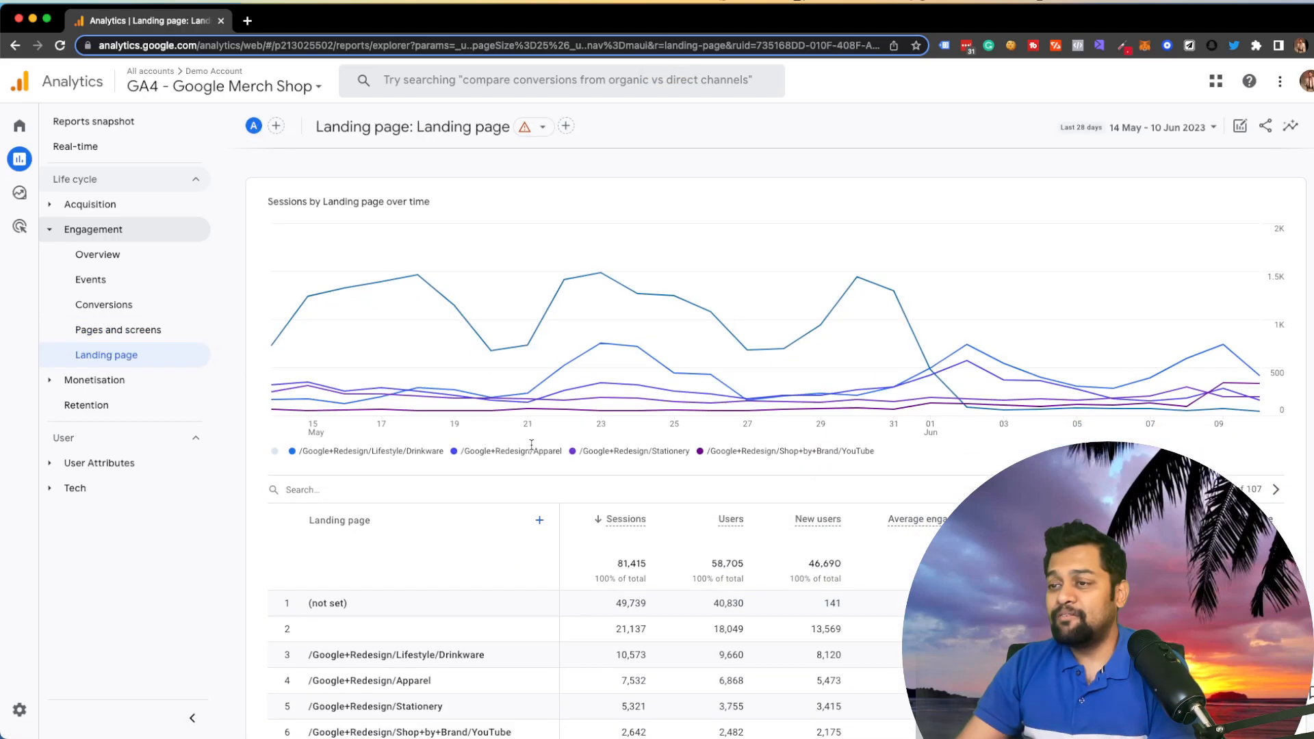
{"action": "scroll", "coordinate": [475, 574], "scroll_direction": "down", "scroll_amount": 3}
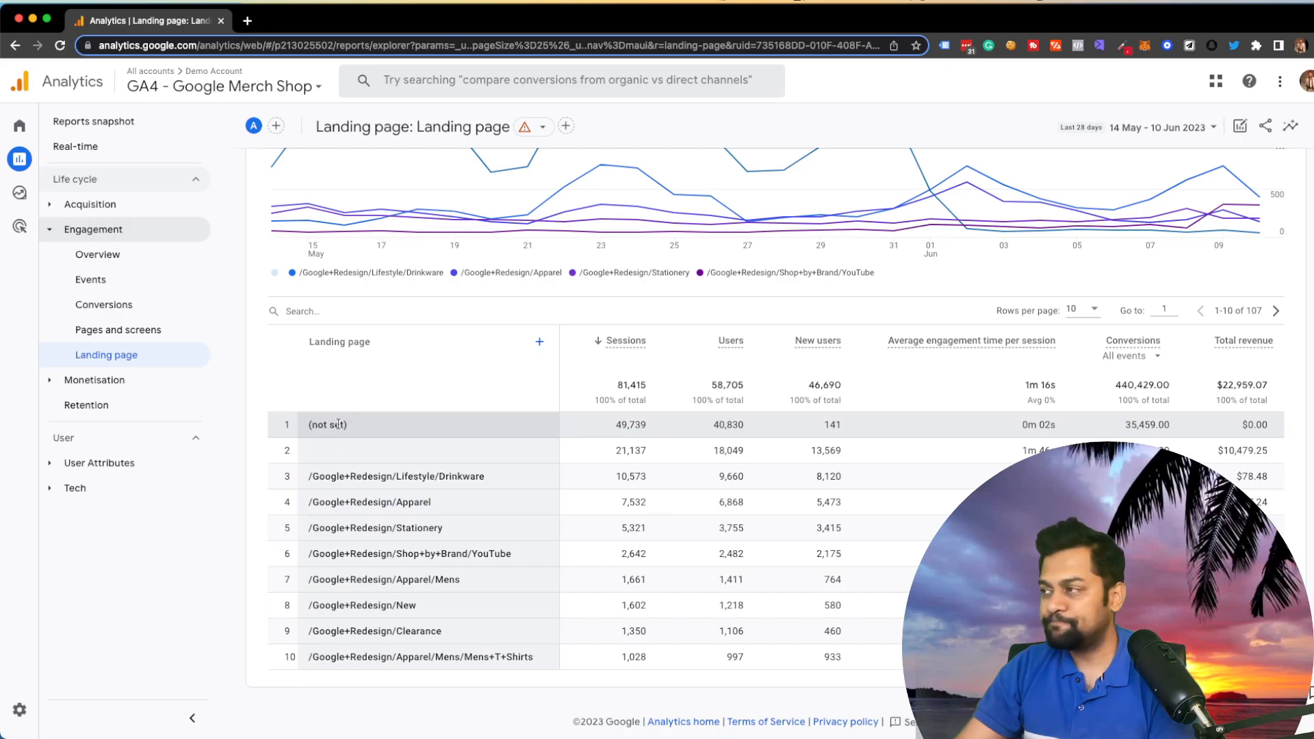
Open the Monetisation overview and review its revenue, purchasers, items purchased and promotion cards.
{"action": "left_click", "coordinate": [99, 381]}
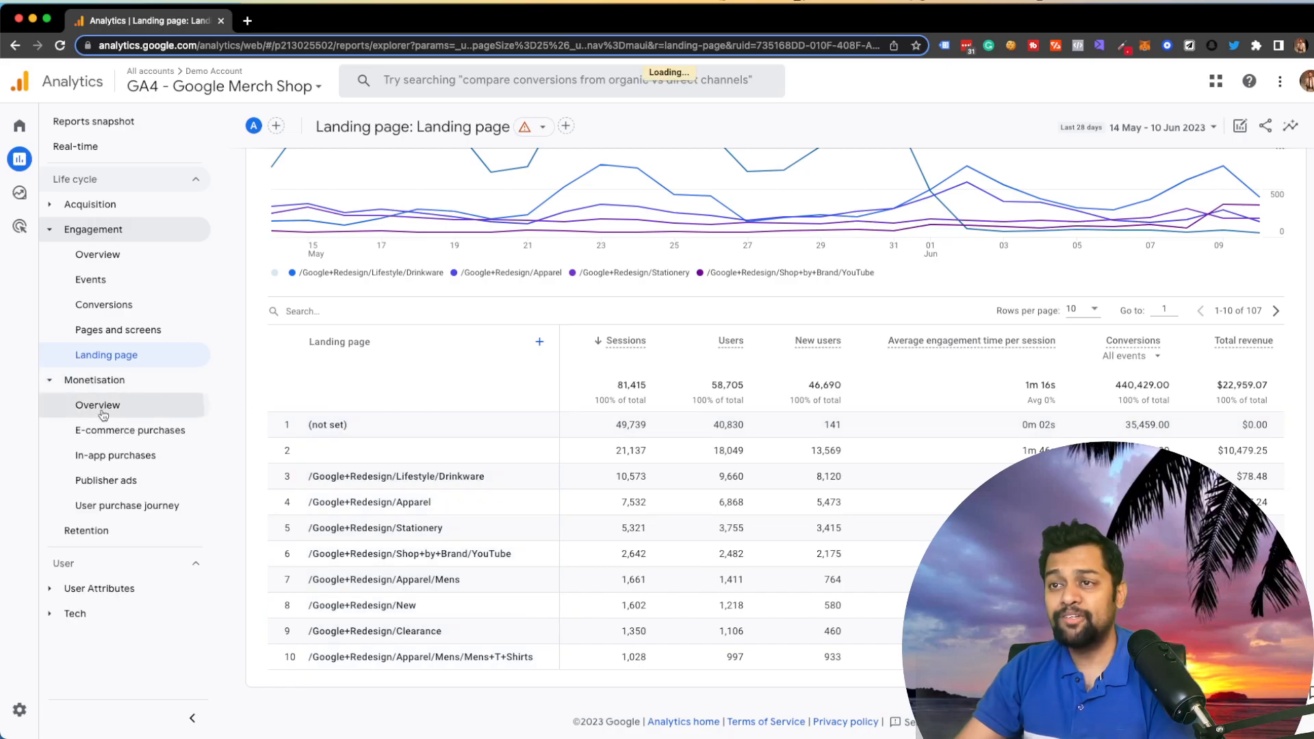
{"action": "left_click", "coordinate": [102, 413]}
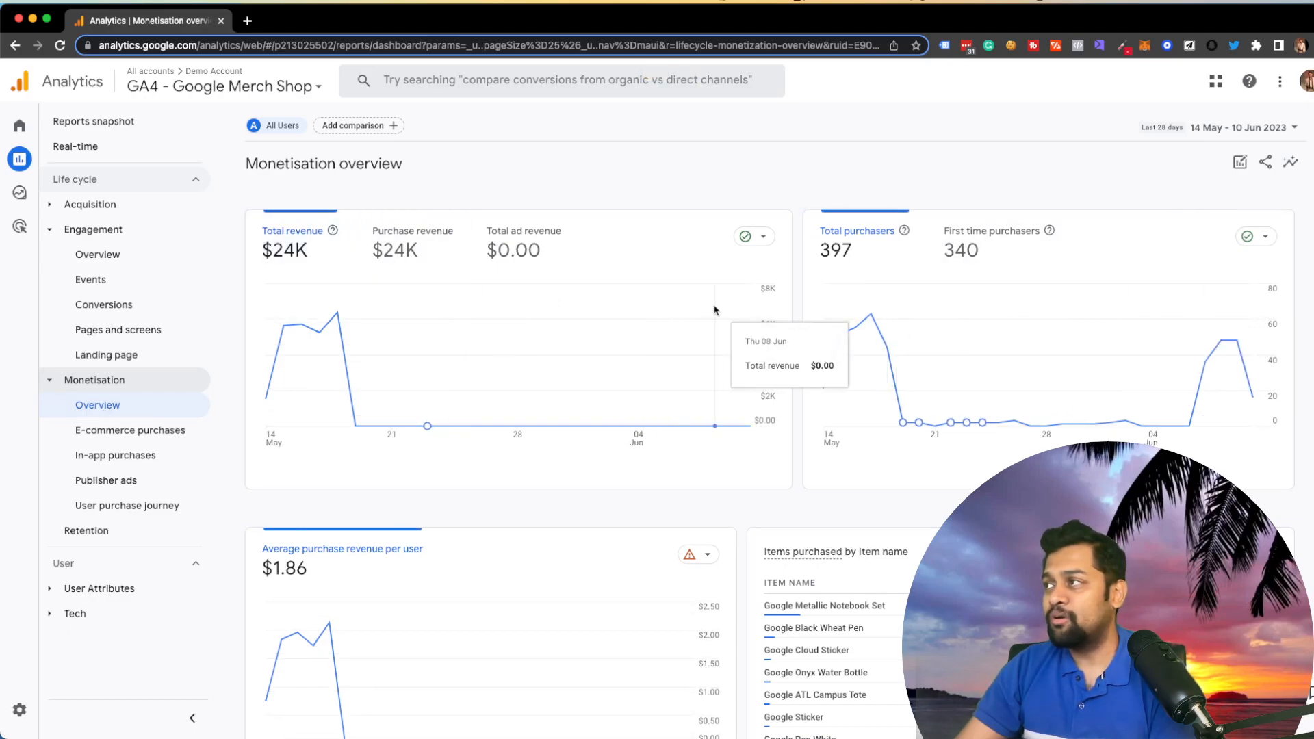
{"action": "scroll", "coordinate": [714, 310], "scroll_direction": "down", "scroll_amount": 4}
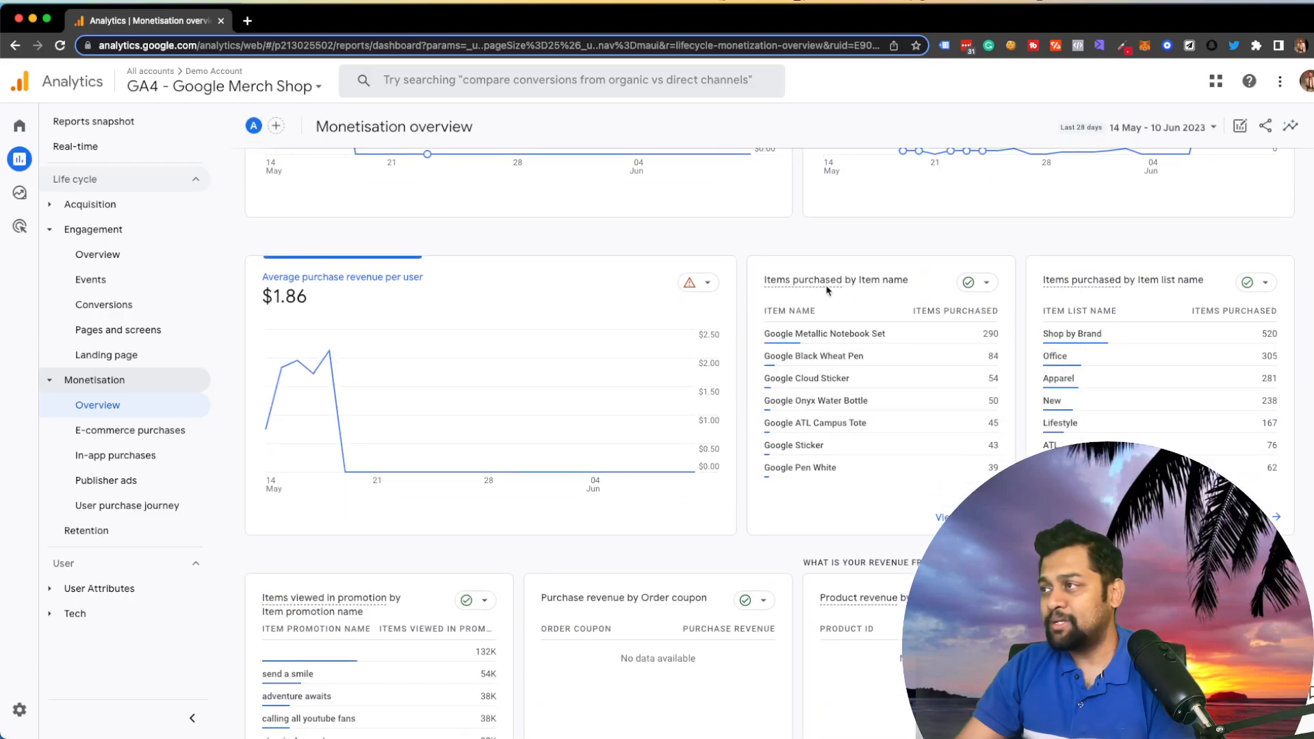
{"action": "scroll", "coordinate": [840, 368], "scroll_direction": "down", "scroll_amount": 1}
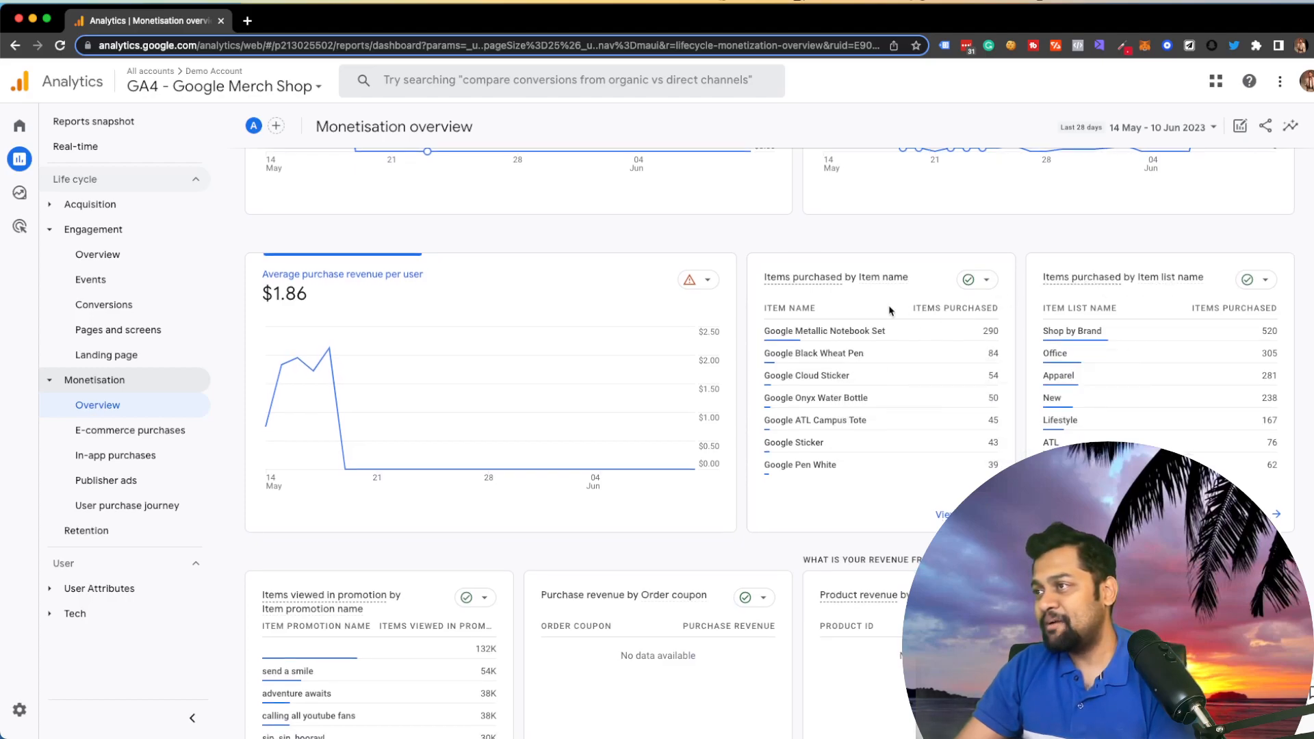
{"action": "scroll", "coordinate": [897, 328], "scroll_direction": "down", "scroll_amount": 3}
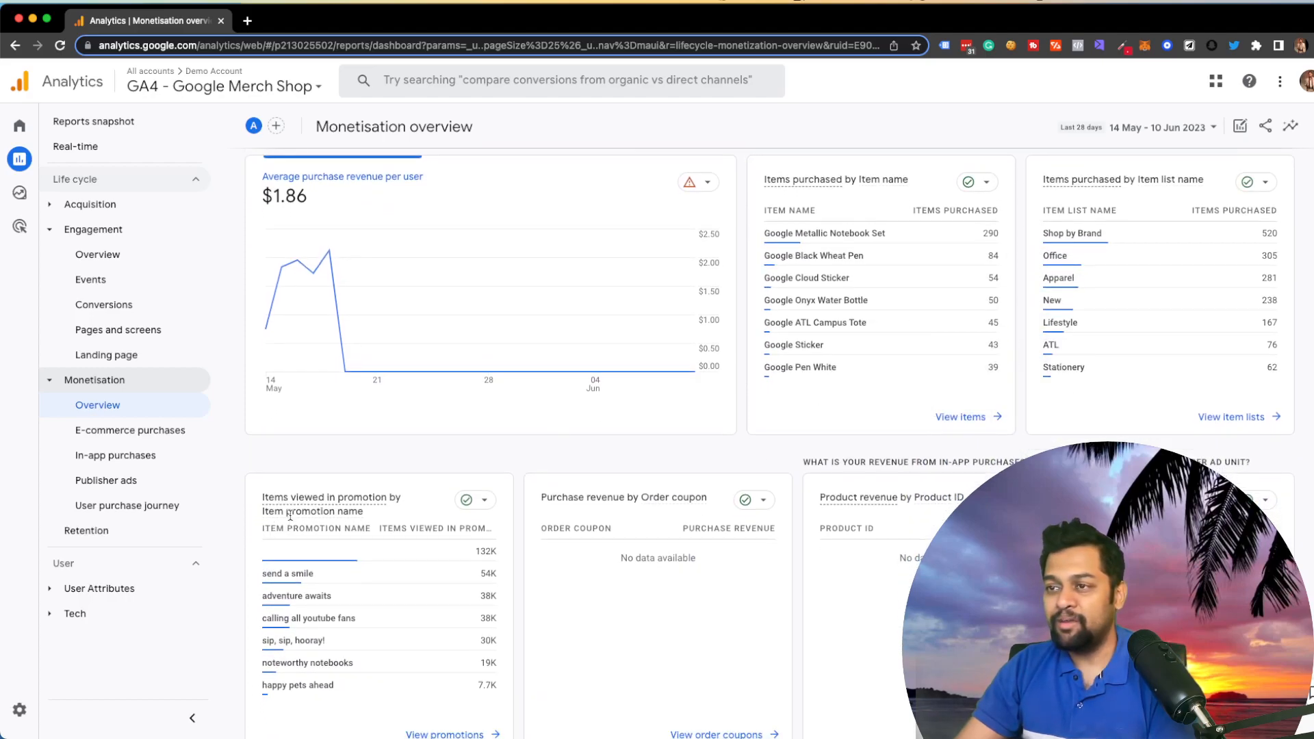
{"action": "scroll", "coordinate": [322, 534], "scroll_direction": "down", "scroll_amount": 2}
{"action": "scroll", "coordinate": [321, 534], "scroll_direction": "up", "scroll_amount": 10}
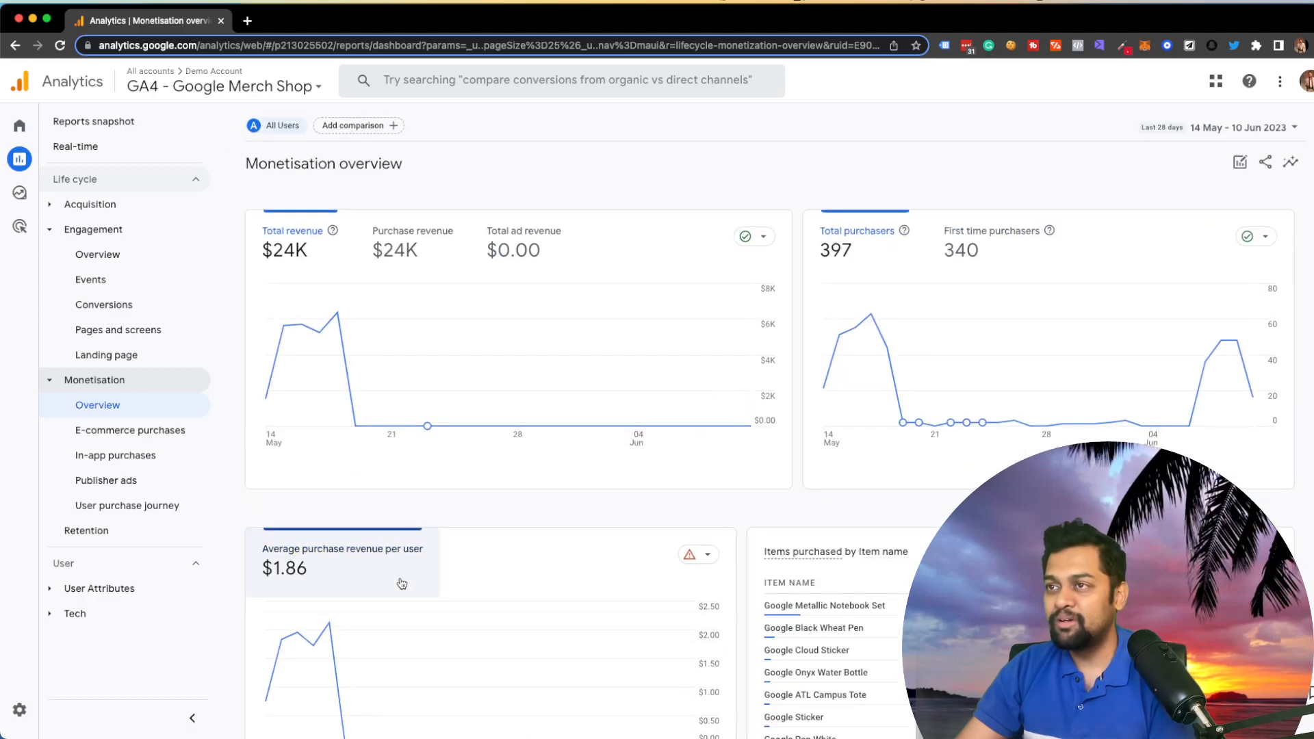
Open the E-commerce purchases report under Monetisation and review its charts and item table.
{"action": "left_click", "coordinate": [164, 451]}
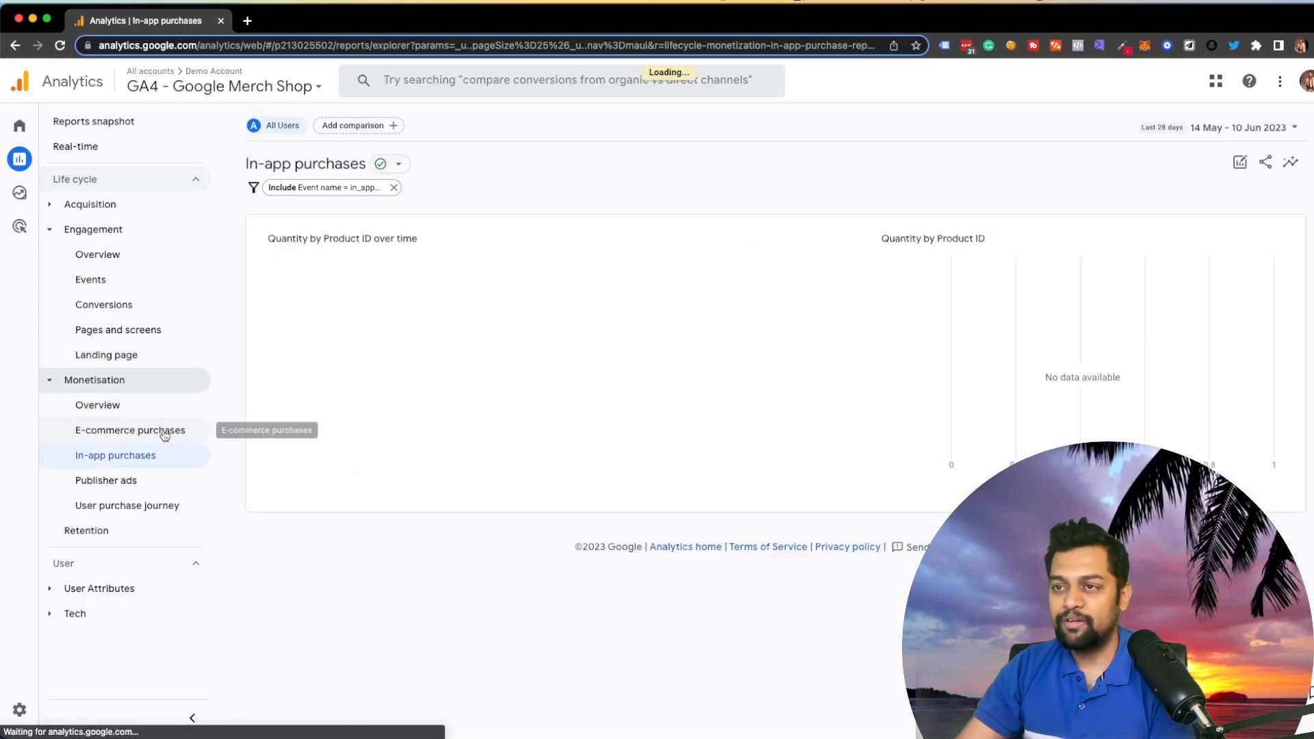
{"action": "left_click", "coordinate": [164, 431]}
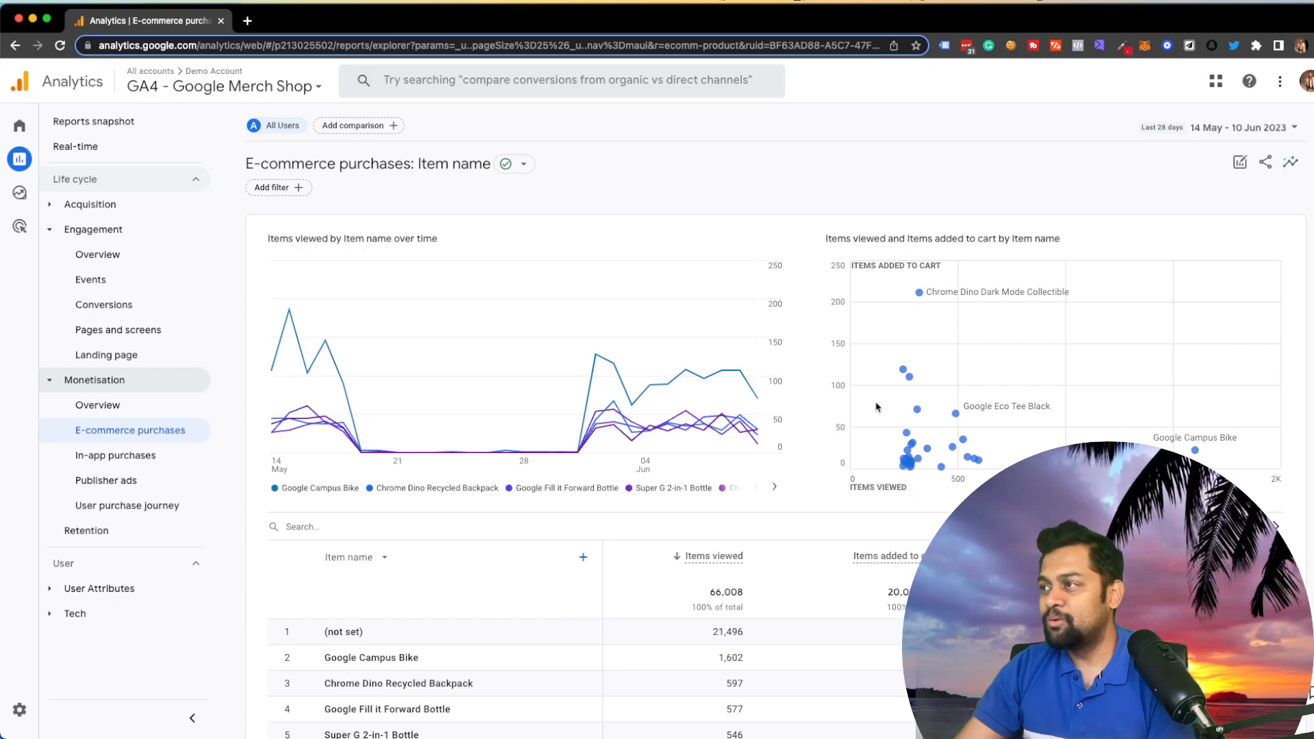
{"action": "scroll", "coordinate": [940, 277], "scroll_direction": "down", "scroll_amount": 5}
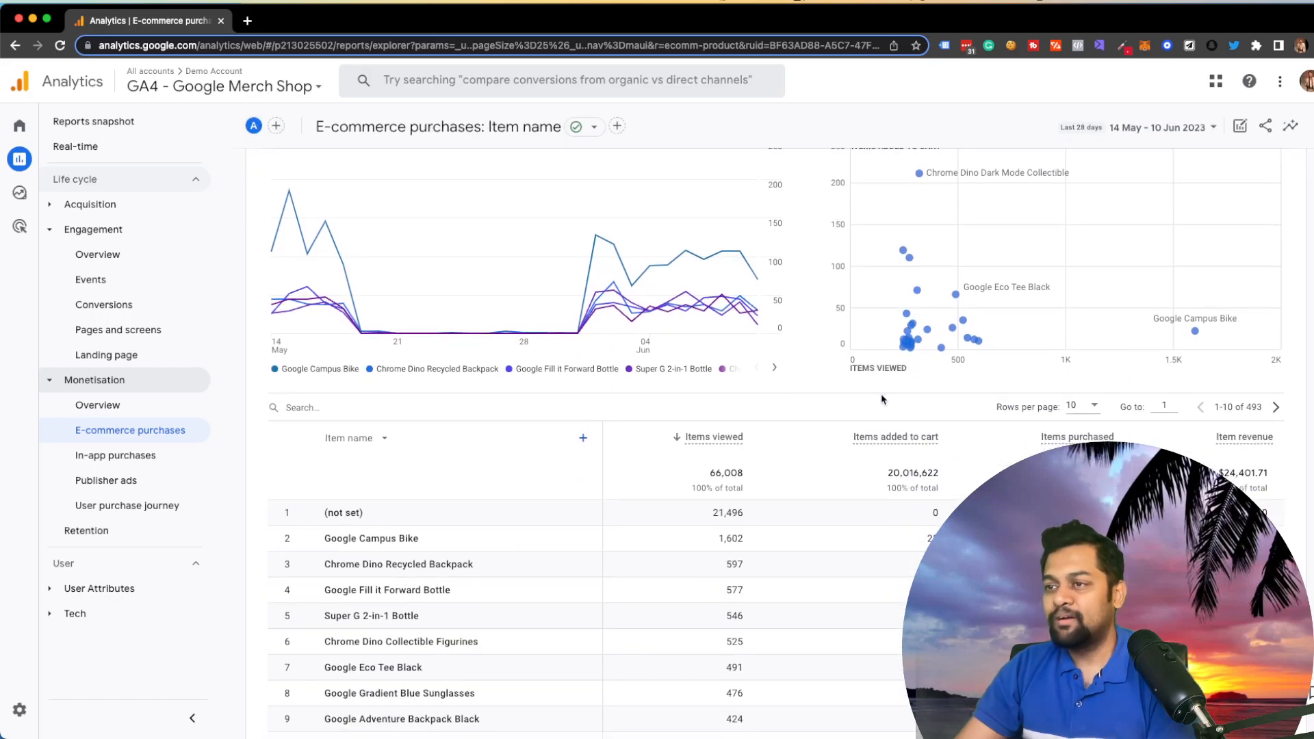
View the purchases table by Item category, Item ID and Item brand, and return its primary dimension to Item name.
{"action": "left_click", "coordinate": [354, 349]}
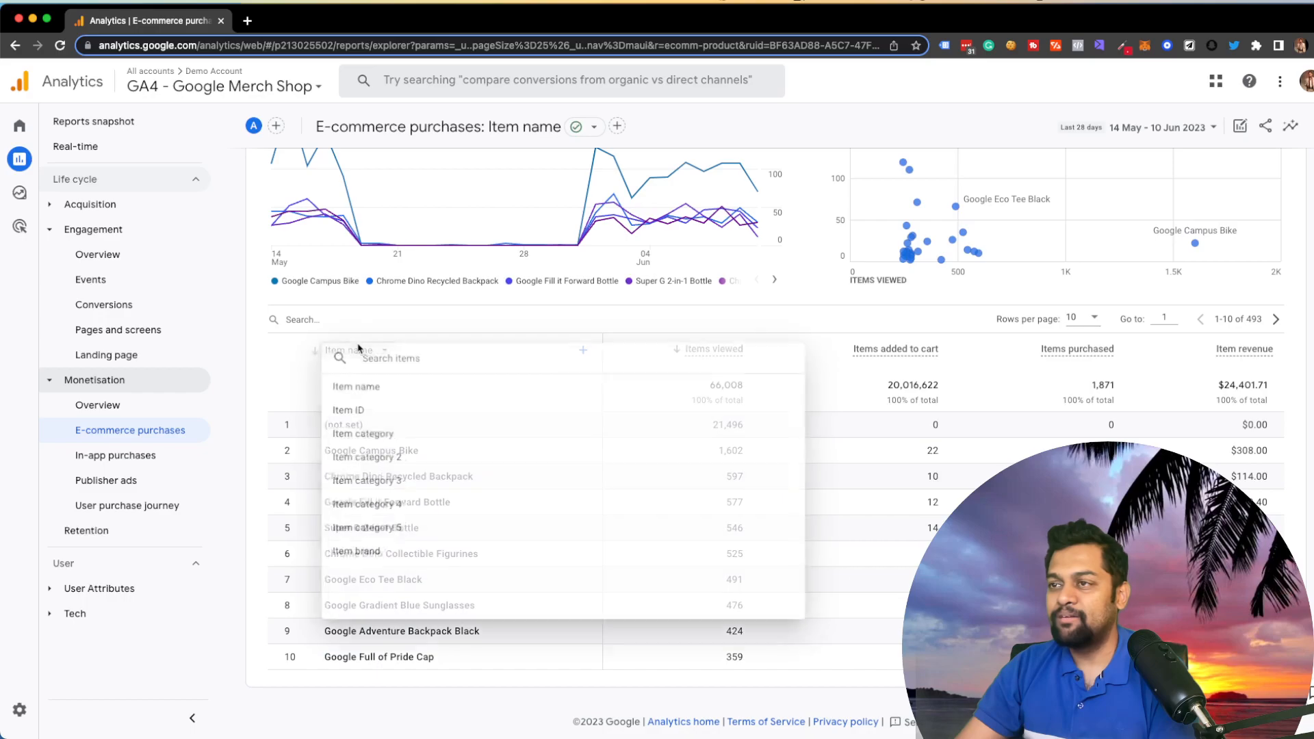
{"action": "left_click", "coordinate": [393, 431]}
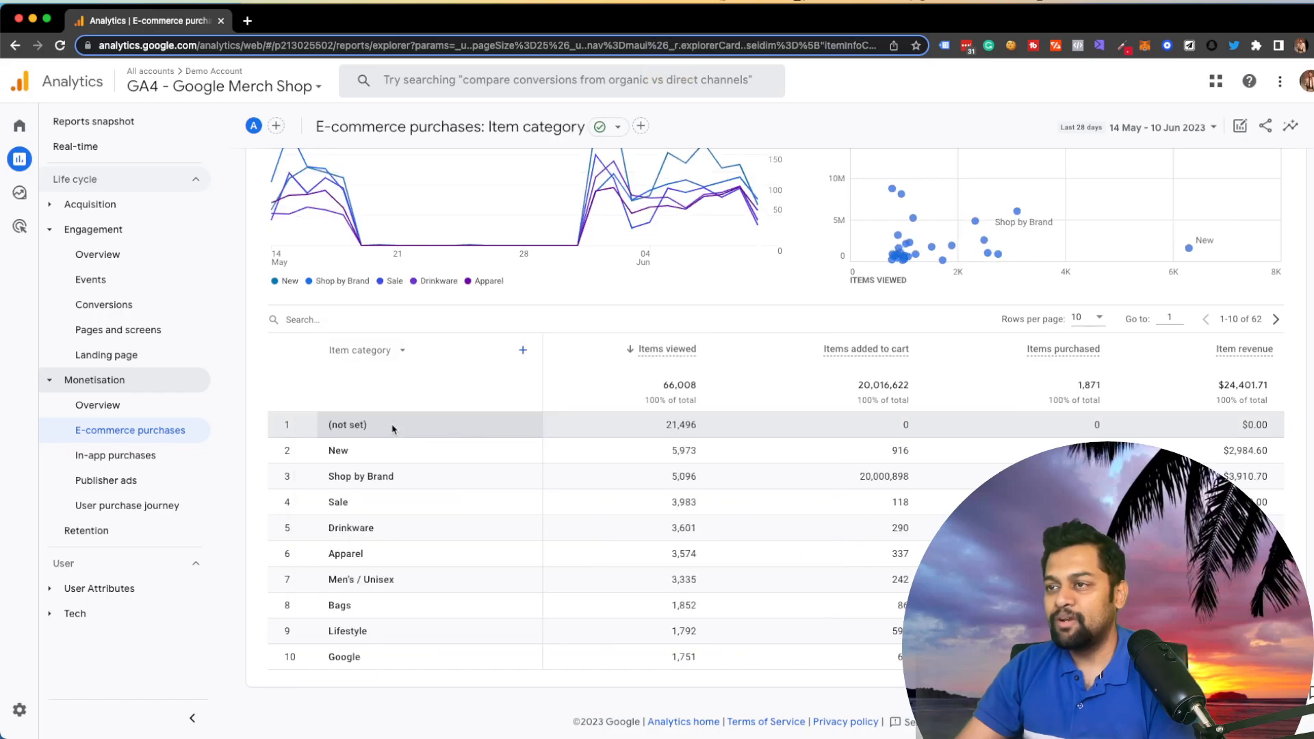
{"action": "left_click", "coordinate": [383, 348]}
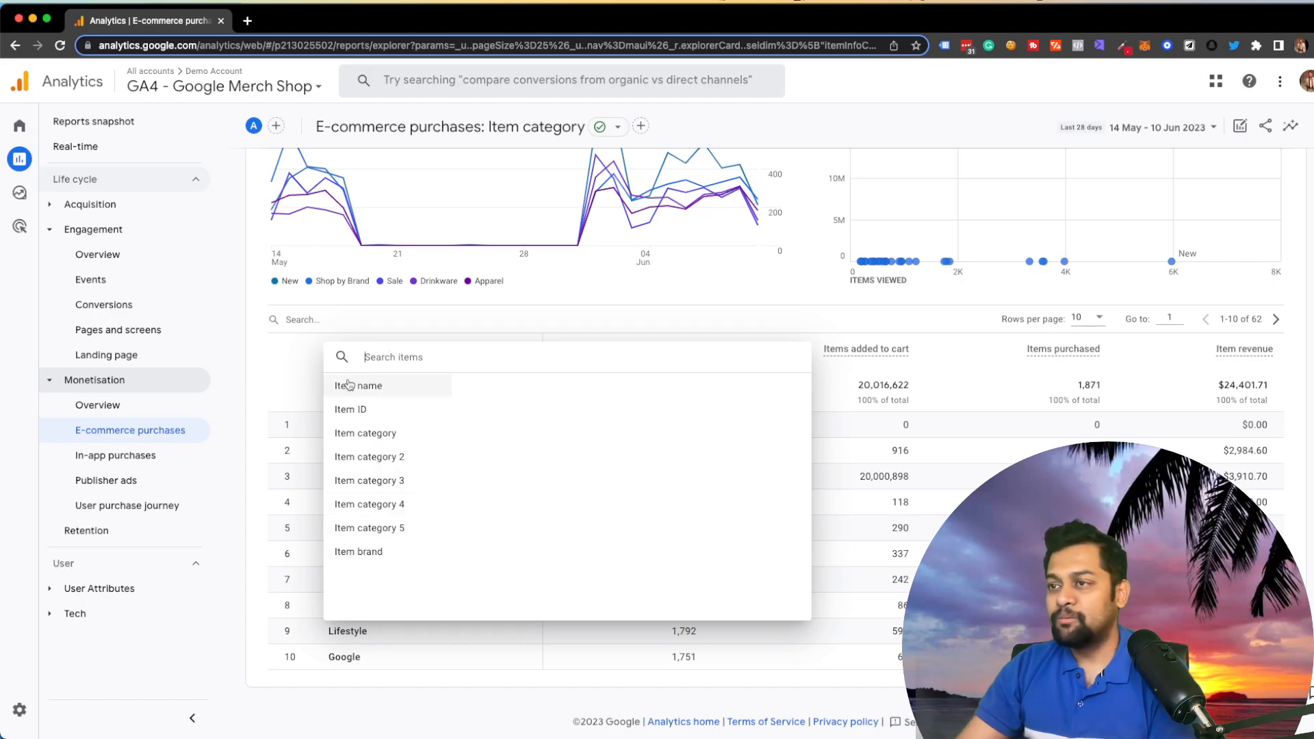
{"action": "left_click", "coordinate": [383, 410]}
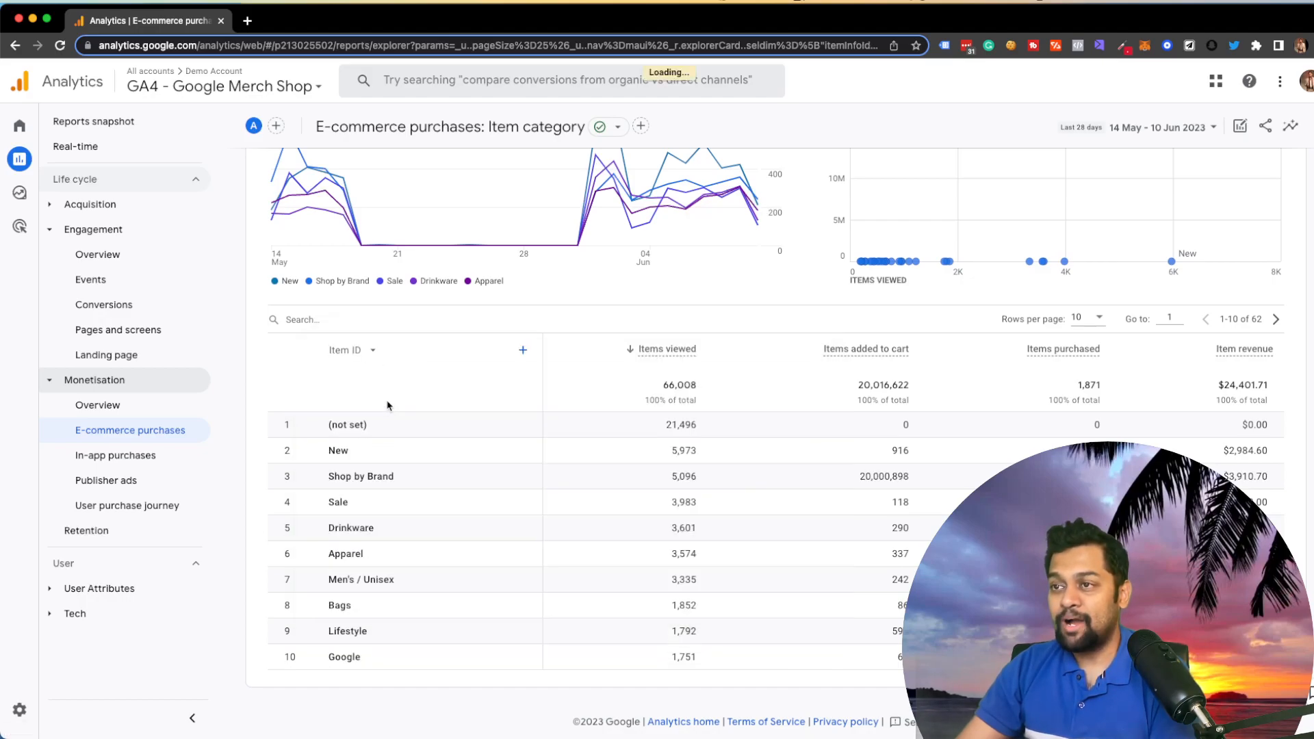
{"action": "left_click", "coordinate": [350, 350]}
{"action": "left_click", "coordinate": [380, 552]}
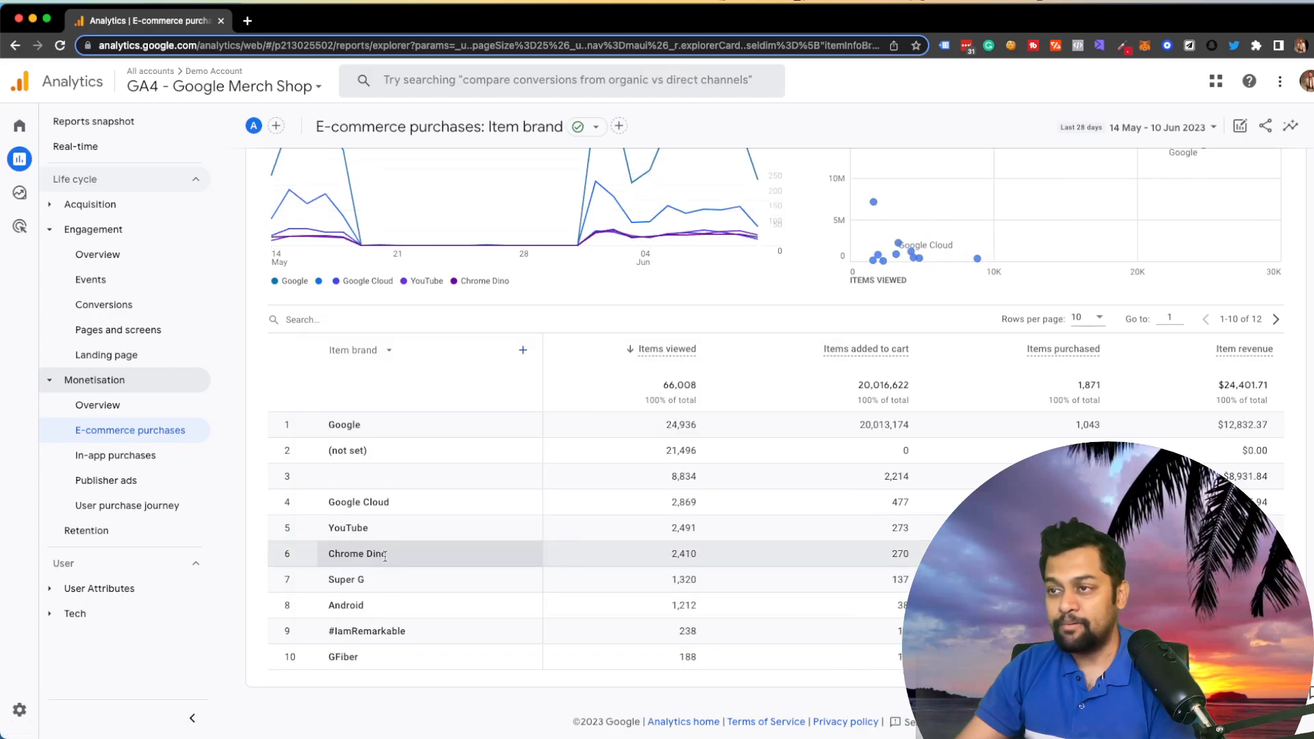
{"action": "left_click", "coordinate": [373, 352]}
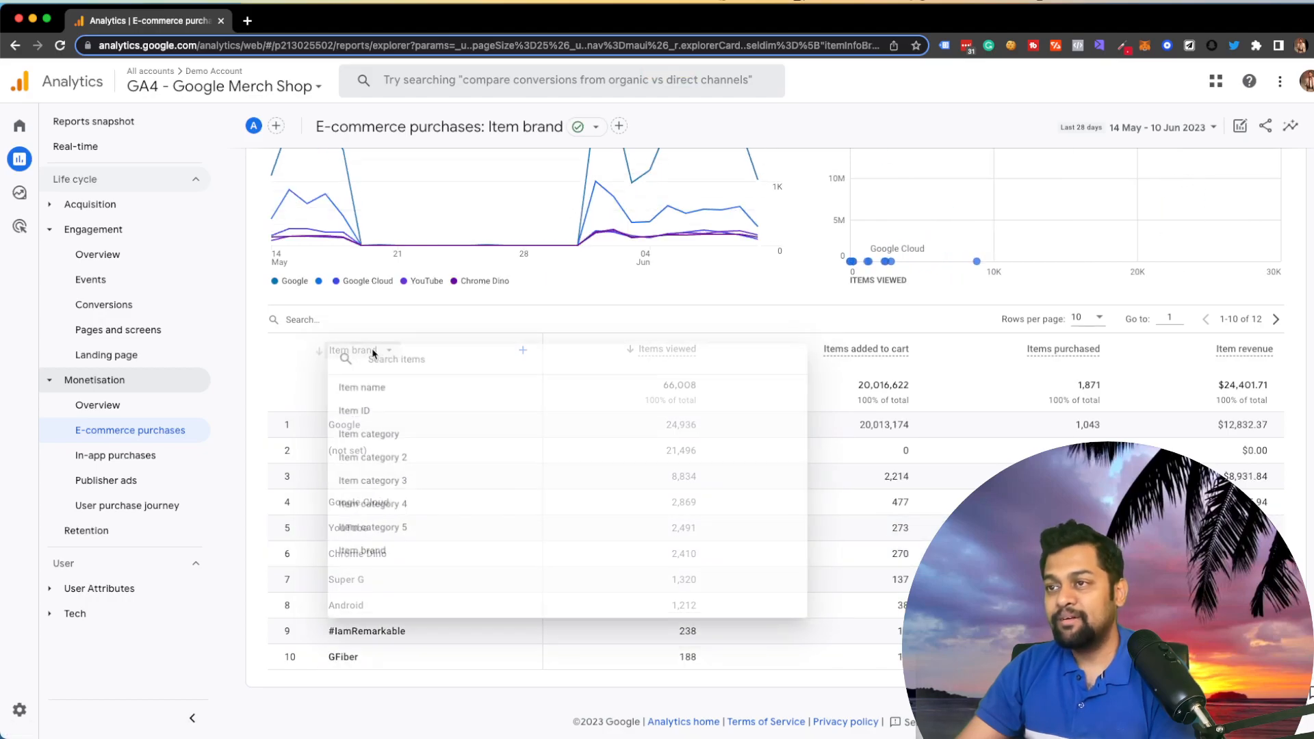
{"action": "left_click", "coordinate": [375, 387]}
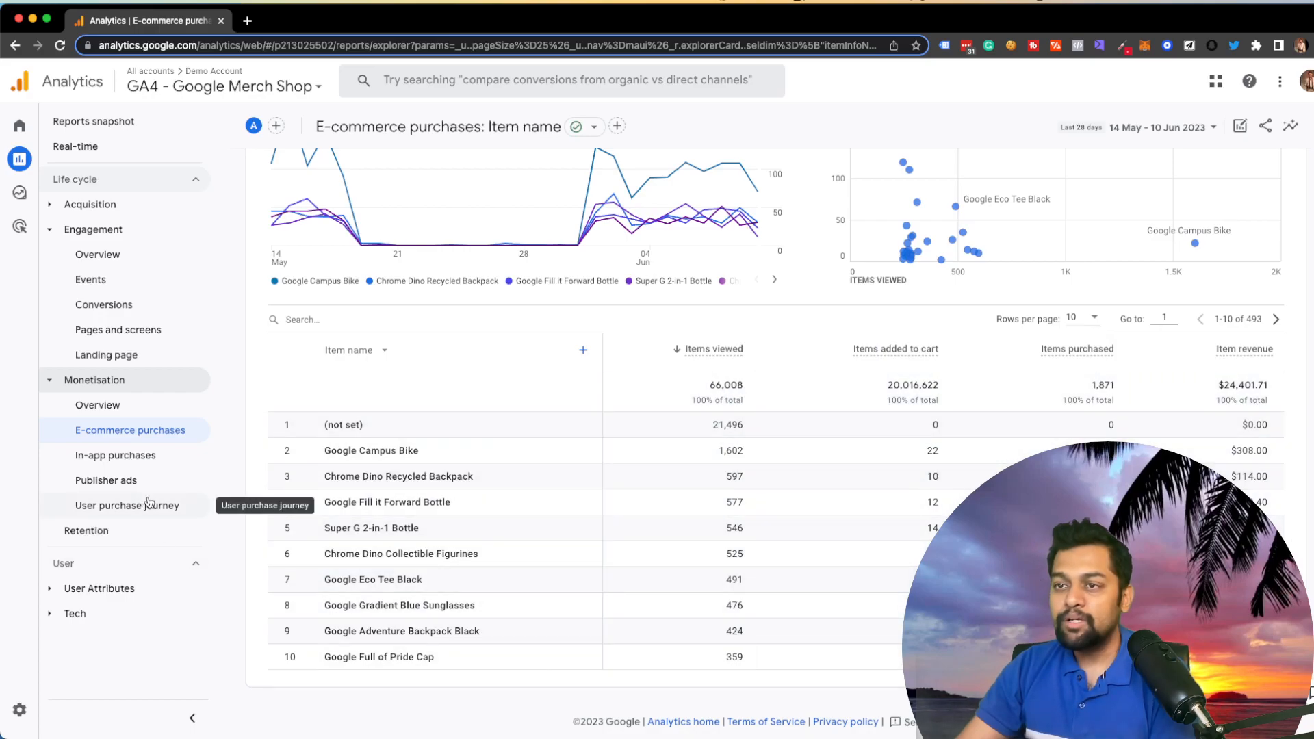
Open the User purchase journey report and examine the closed funnel's steps from session start to purchase.
{"action": "left_click", "coordinate": [159, 506]}
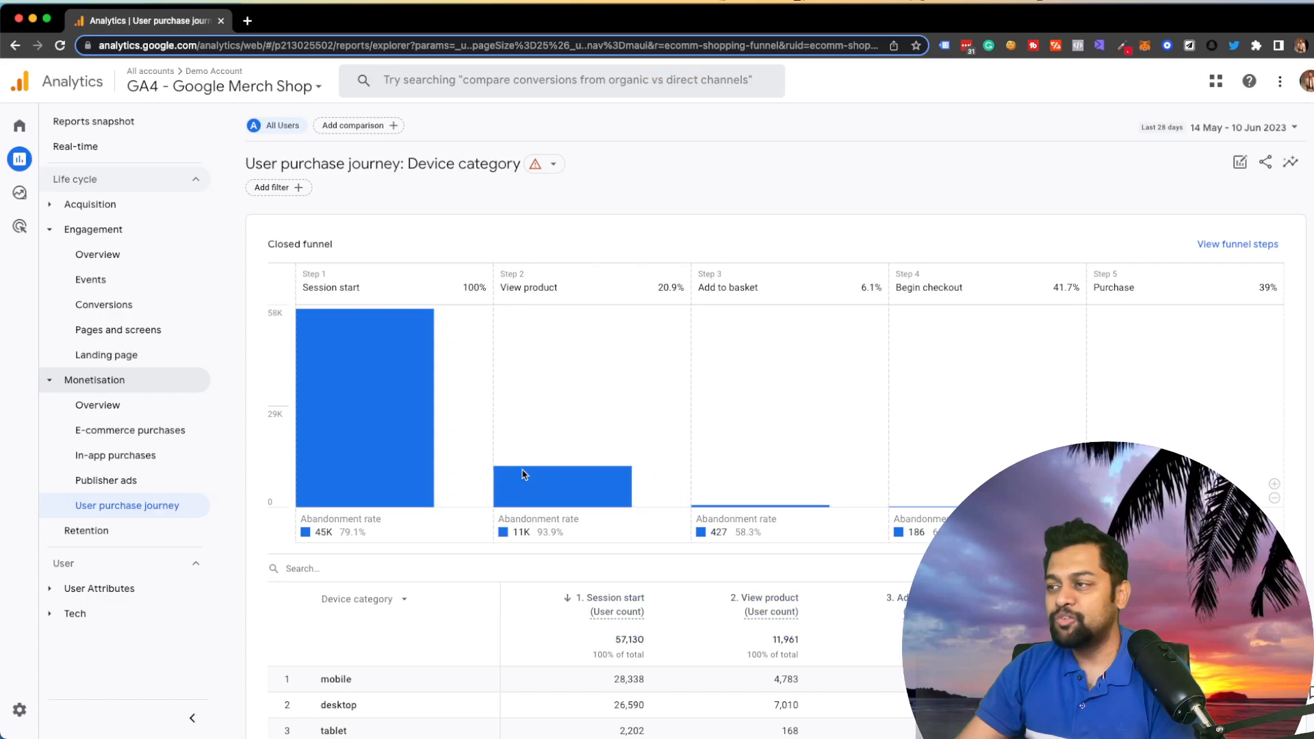
{"action": "scroll", "coordinate": [649, 447], "scroll_direction": "down", "scroll_amount": 1}
{"action": "scroll", "coordinate": [649, 447], "scroll_direction": "down", "scroll_amount": 1}
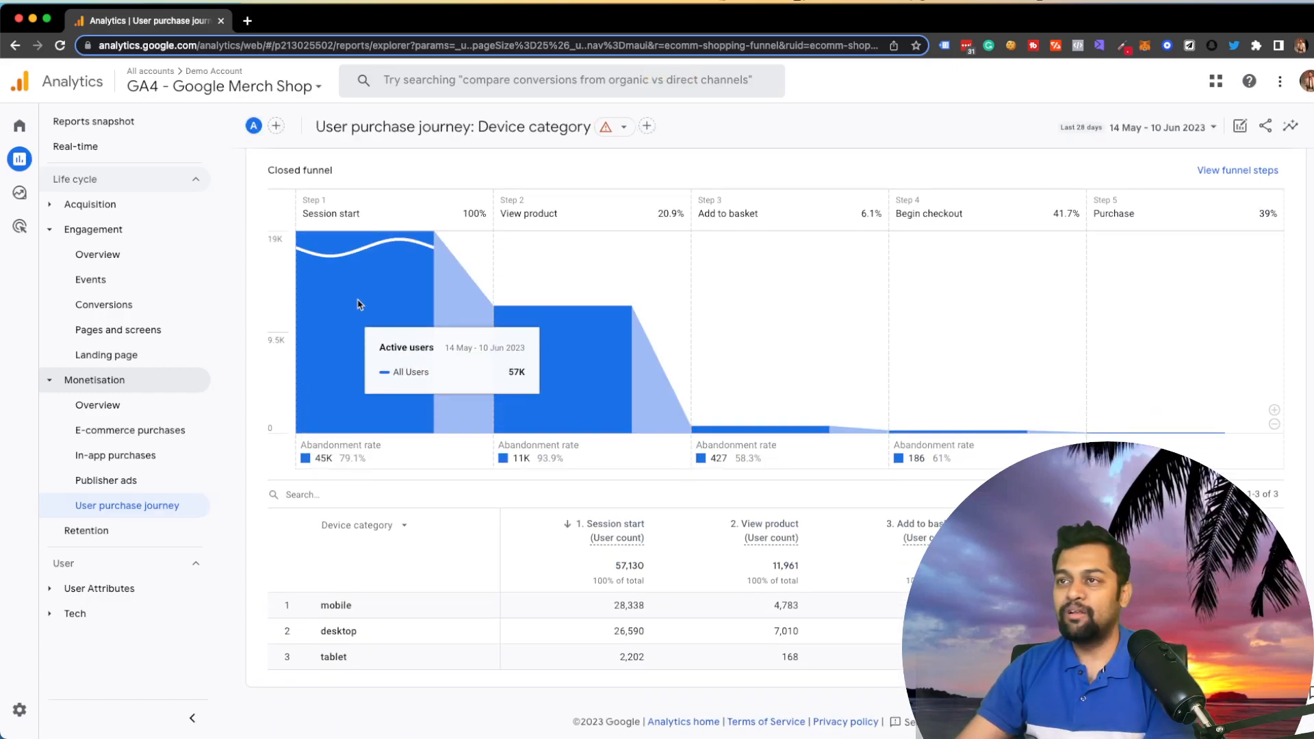
{"action": "mouse_move", "coordinate": [357, 295]}
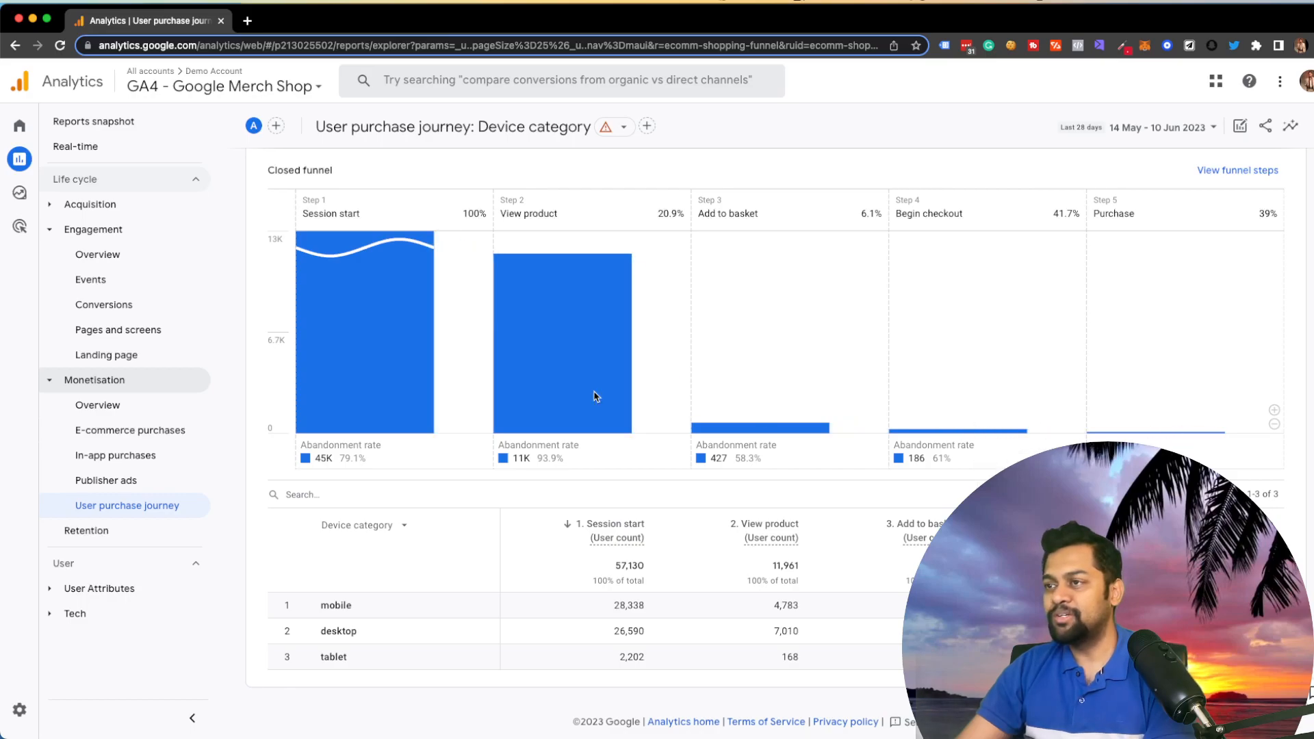
{"action": "mouse_move", "coordinate": [514, 370]}
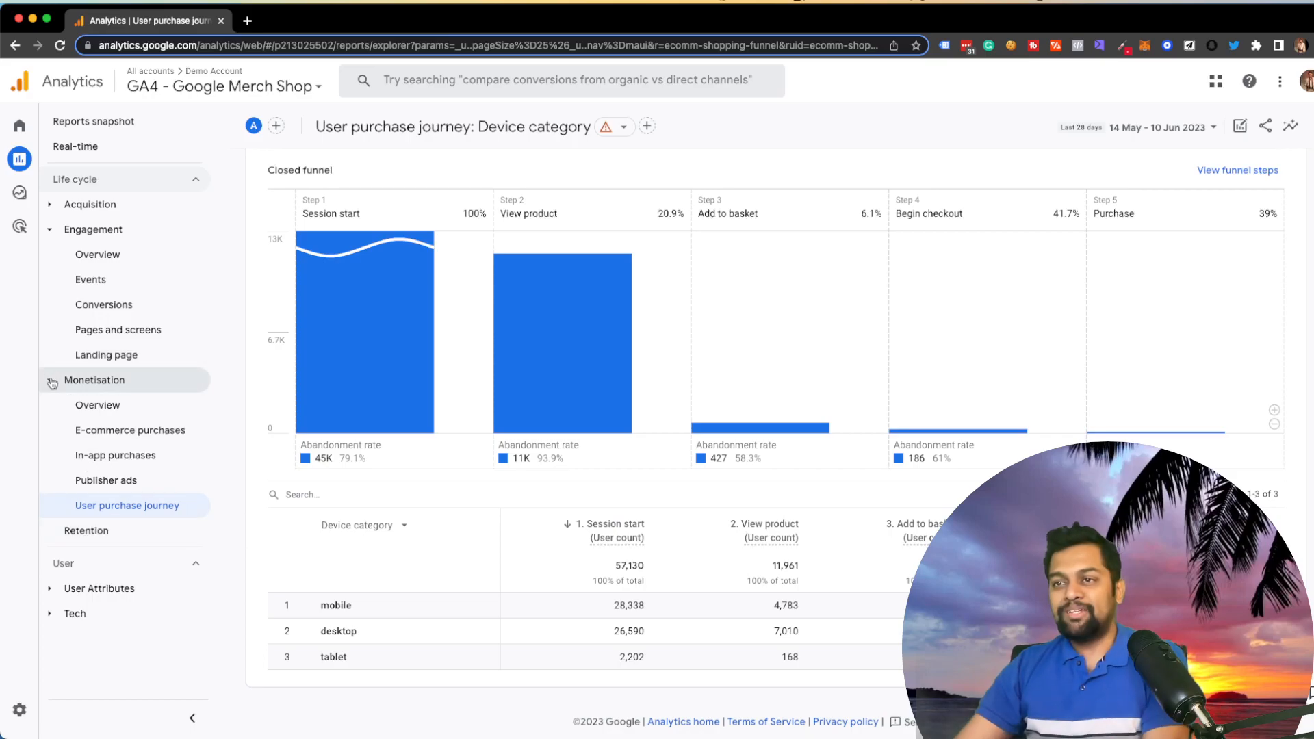
Collapse the Monetisation group, open the Retention overview and review its new user, cohort and user retention charts.
{"action": "left_click", "coordinate": [95, 380]}
{"action": "left_click", "coordinate": [100, 404]}
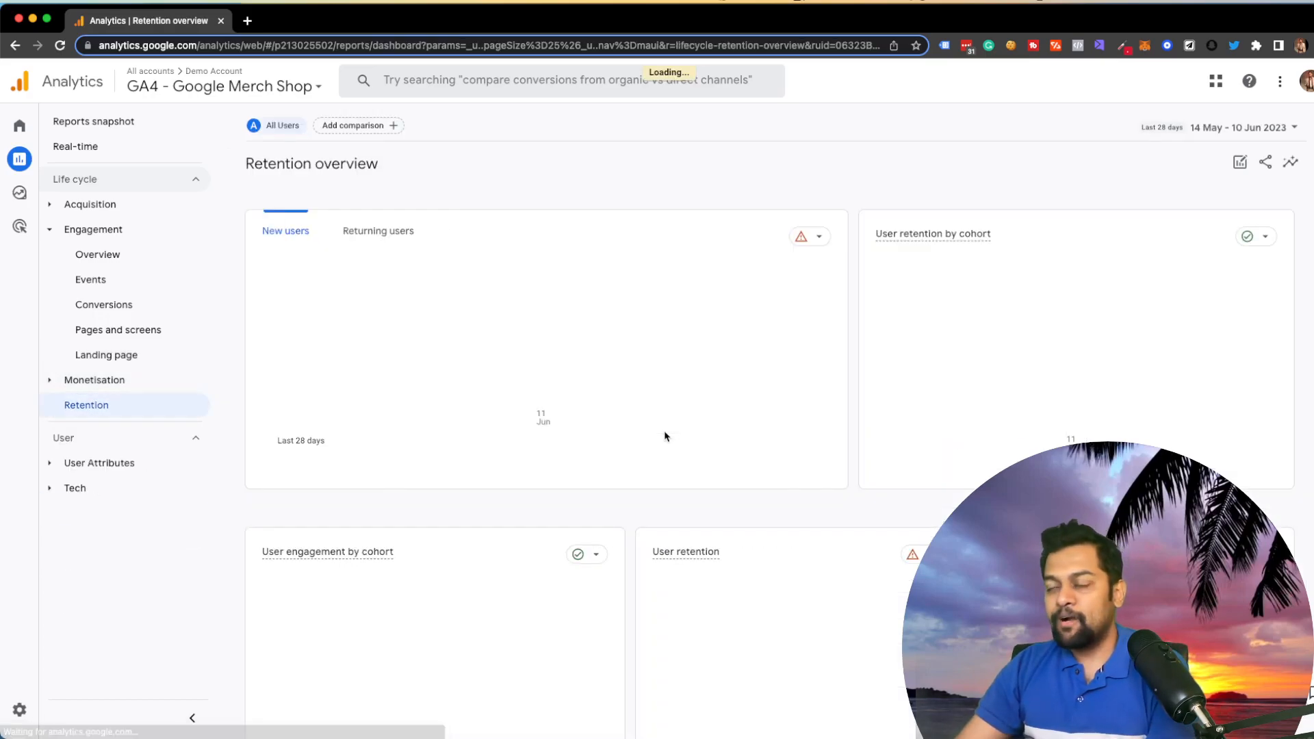
{"action": "scroll", "coordinate": [687, 488], "scroll_direction": "down", "scroll_amount": 3}
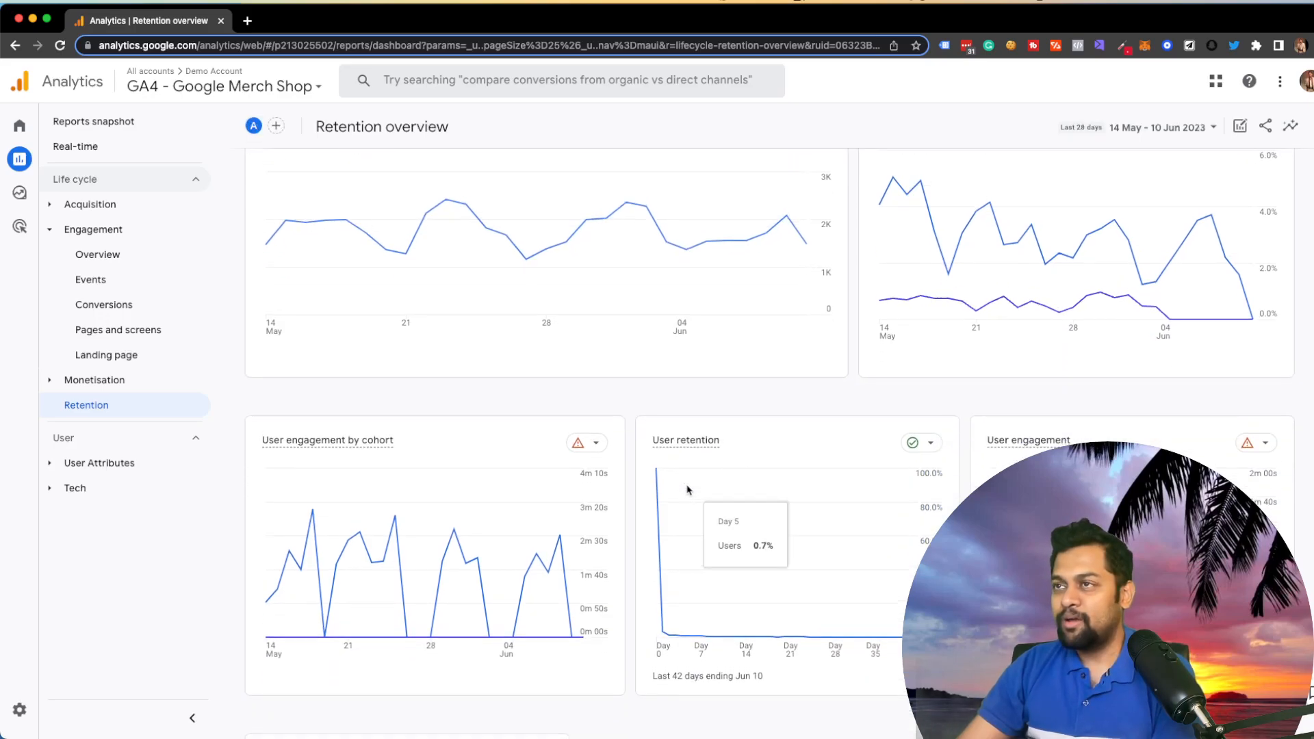
{"action": "scroll", "coordinate": [687, 488], "scroll_direction": "up", "scroll_amount": 3}
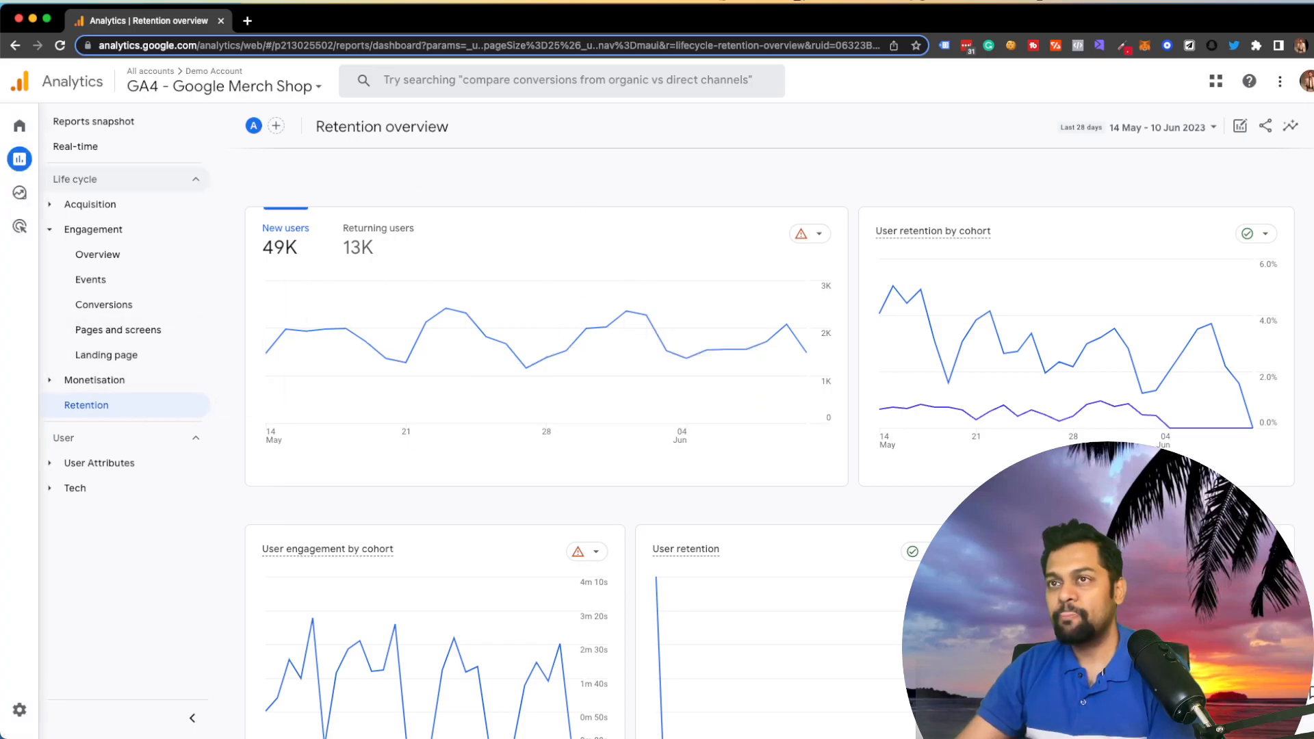
Switch to Explorations and create a new exploration from the Funnel exploration template.
{"action": "left_click", "coordinate": [45, 200]}
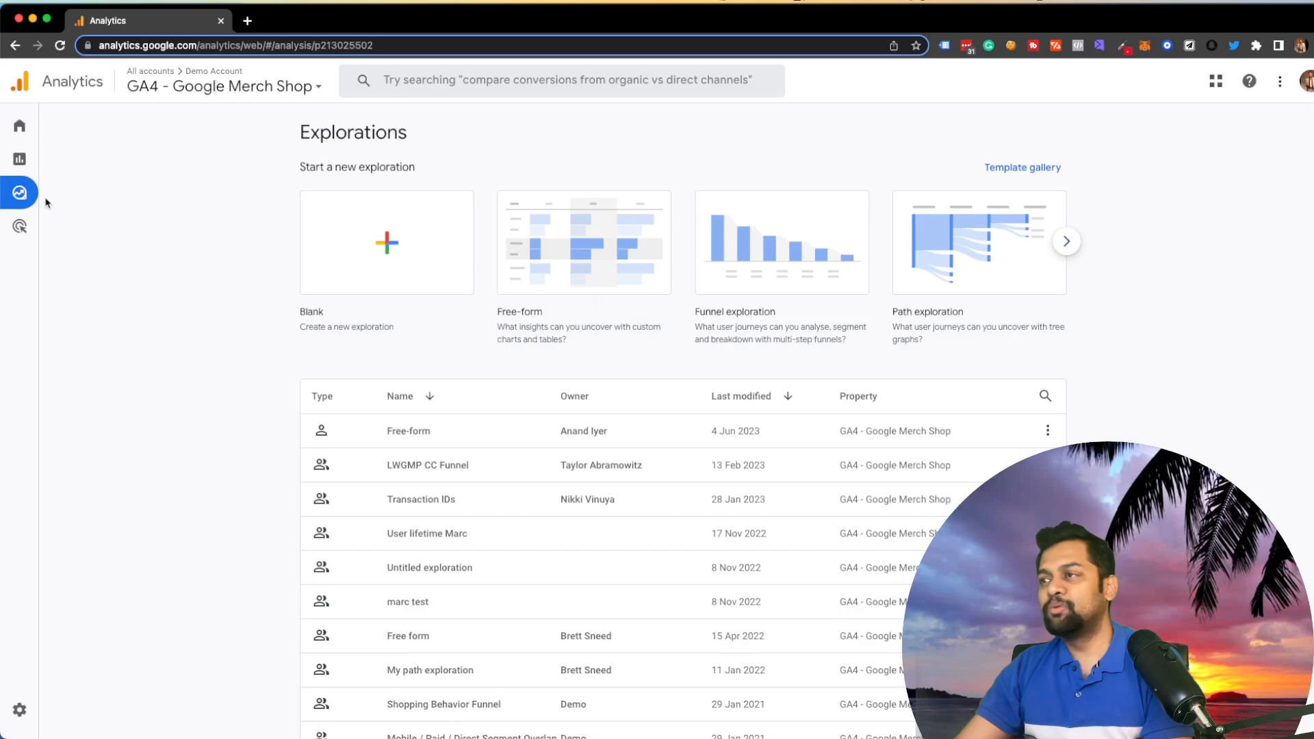
{"action": "left_click", "coordinate": [777, 254]}
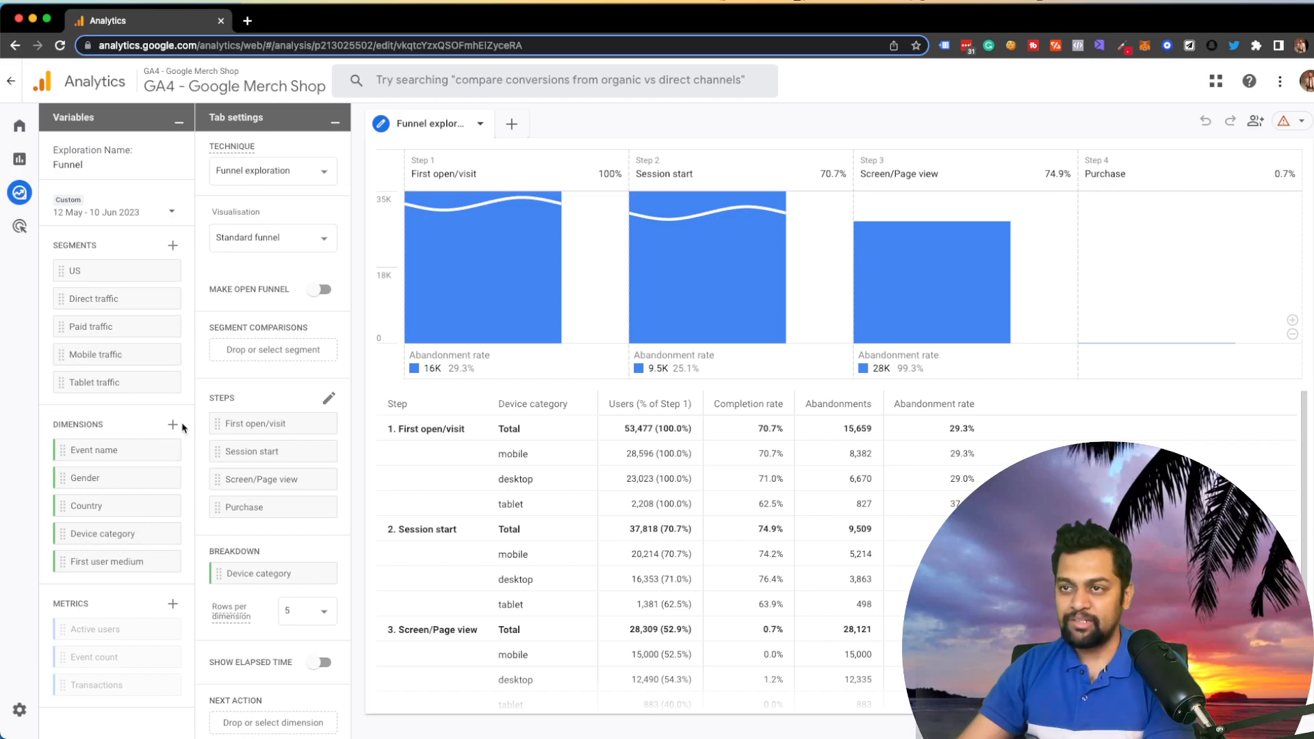
Return to the Explorations overview, create a new exploration from the Path exploration template and examine the paths from session_start.
{"action": "left_click", "coordinate": [20, 195]}
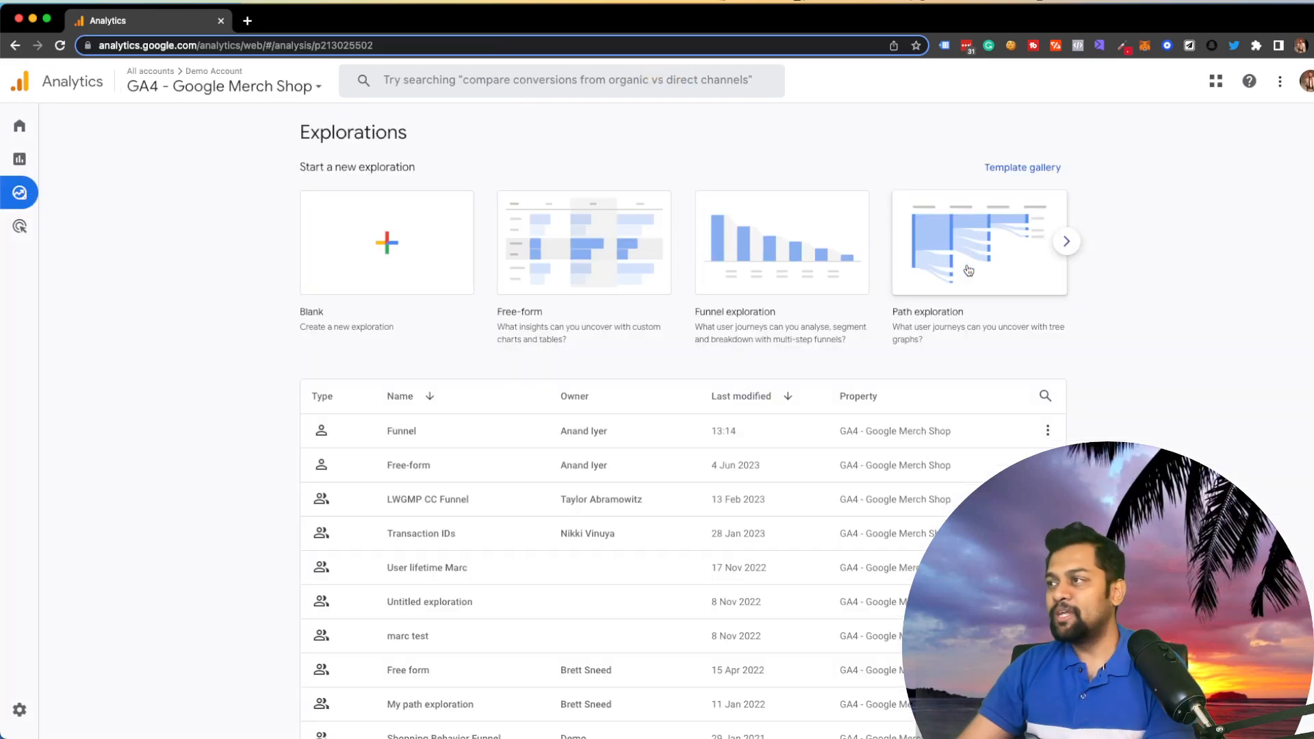
{"action": "left_click", "coordinate": [986, 257]}
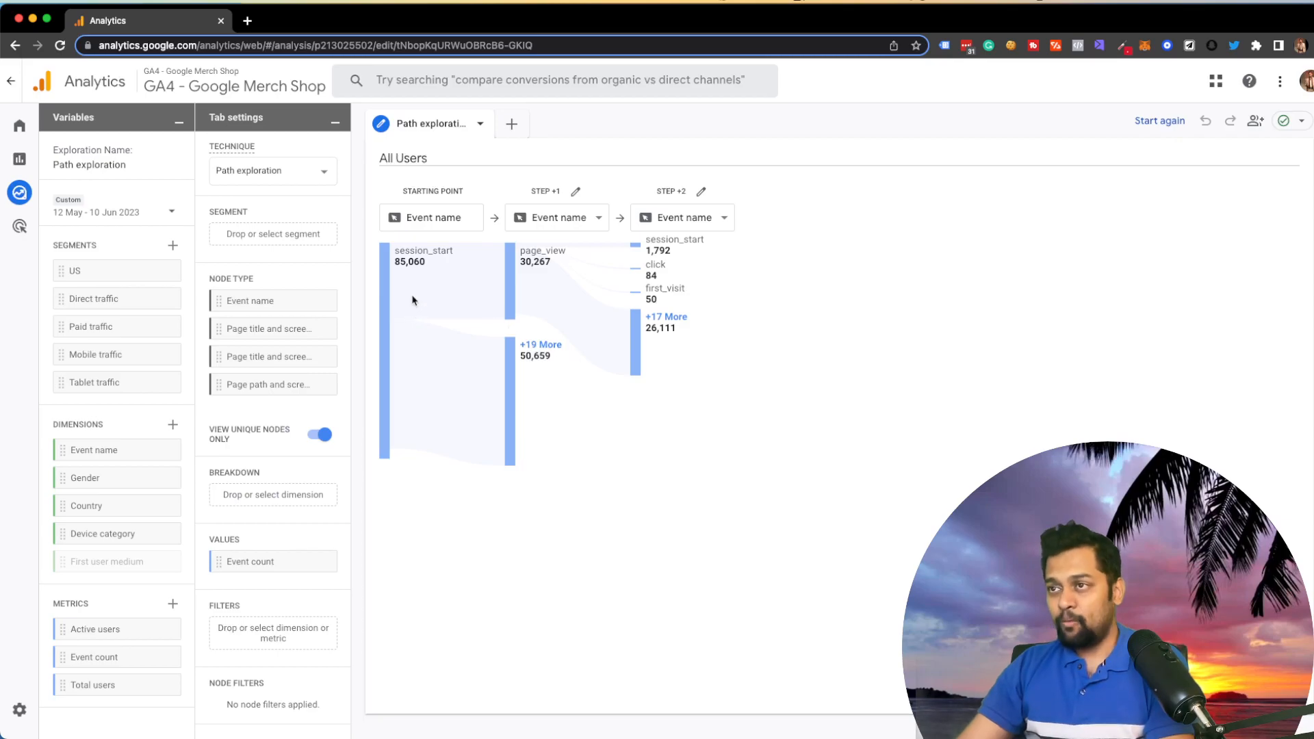
{"action": "mouse_move", "coordinate": [516, 284]}
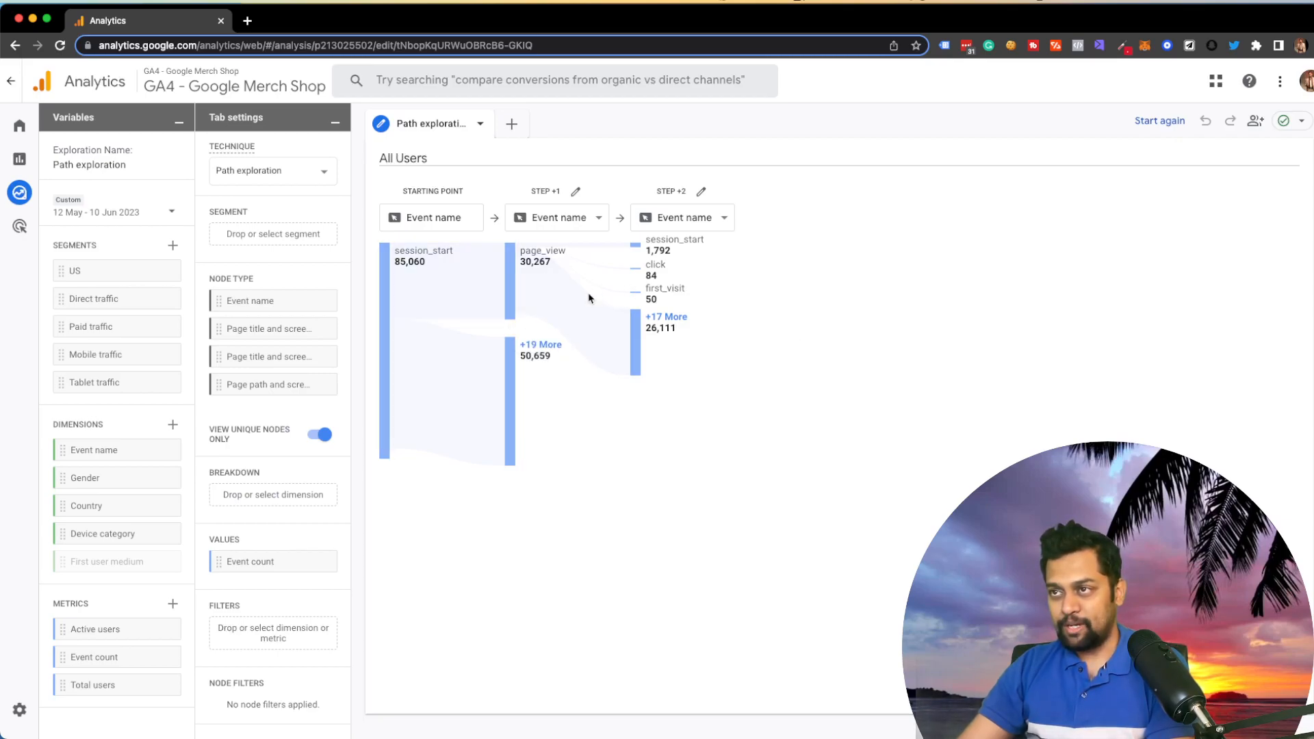
Return to the Explorations overview, create a Segment overlap exploration and inspect the Mobile traffic and Age 25-54 segments in the diagram.
{"action": "key", "text": "super+bracketleft"}
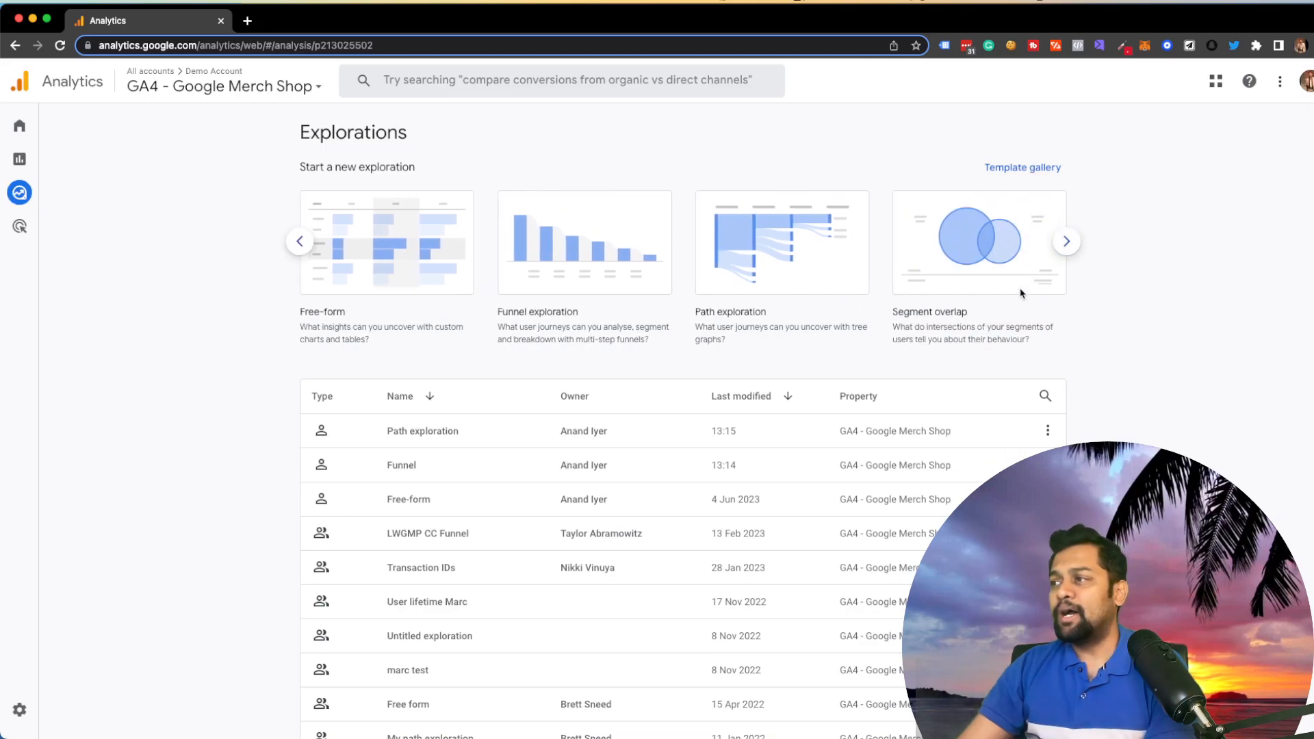
{"action": "left_click", "coordinate": [985, 254]}
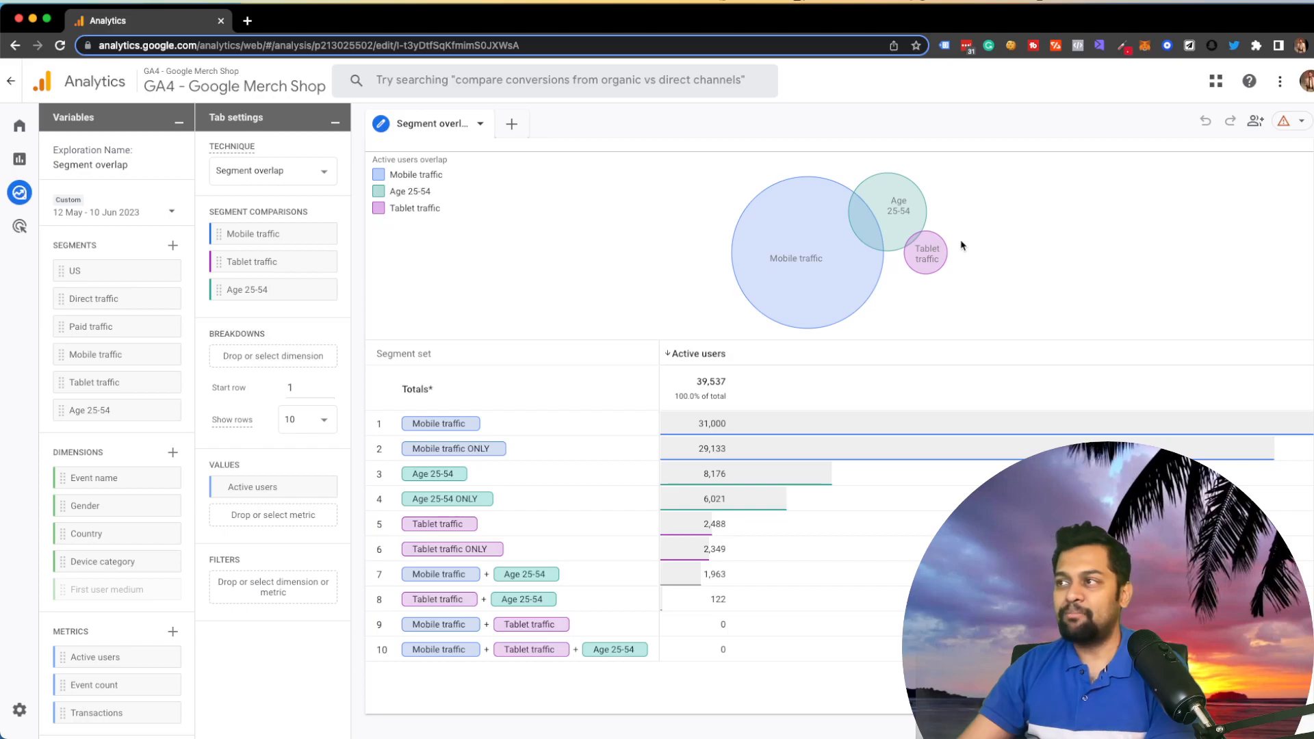
{"action": "mouse_move", "coordinate": [893, 224]}
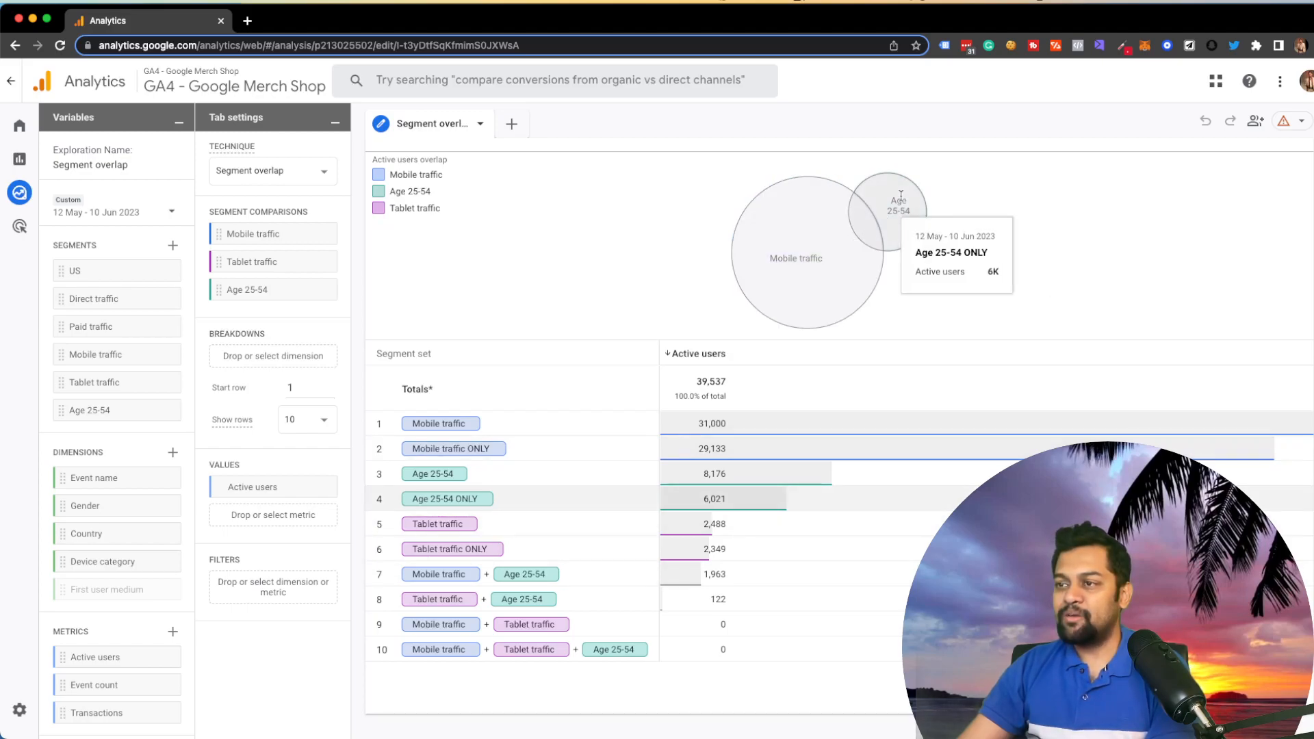
{"action": "mouse_move", "coordinate": [849, 239]}
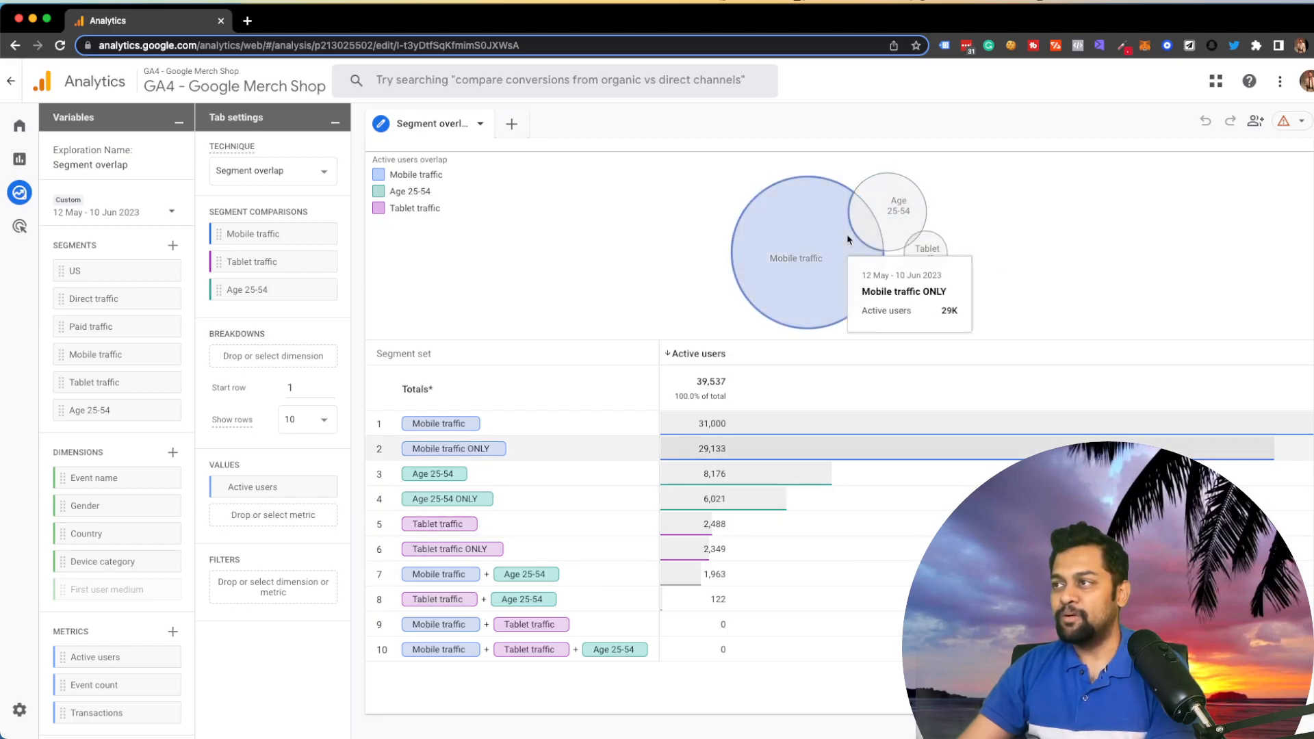
Open the Advertising workspace and review the snapshot's conversions by channel group and conversion paths.
{"action": "left_click", "coordinate": [31, 234]}
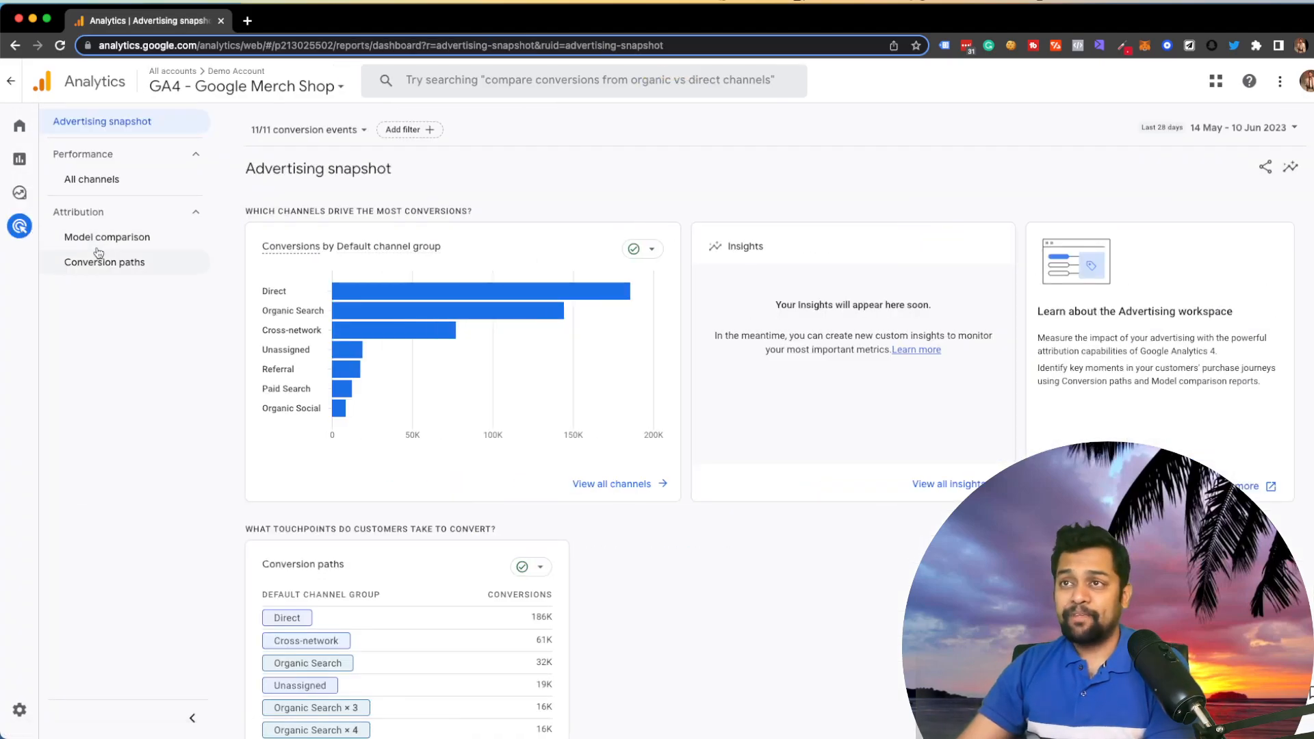
{"action": "mouse_move", "coordinate": [26, 231]}
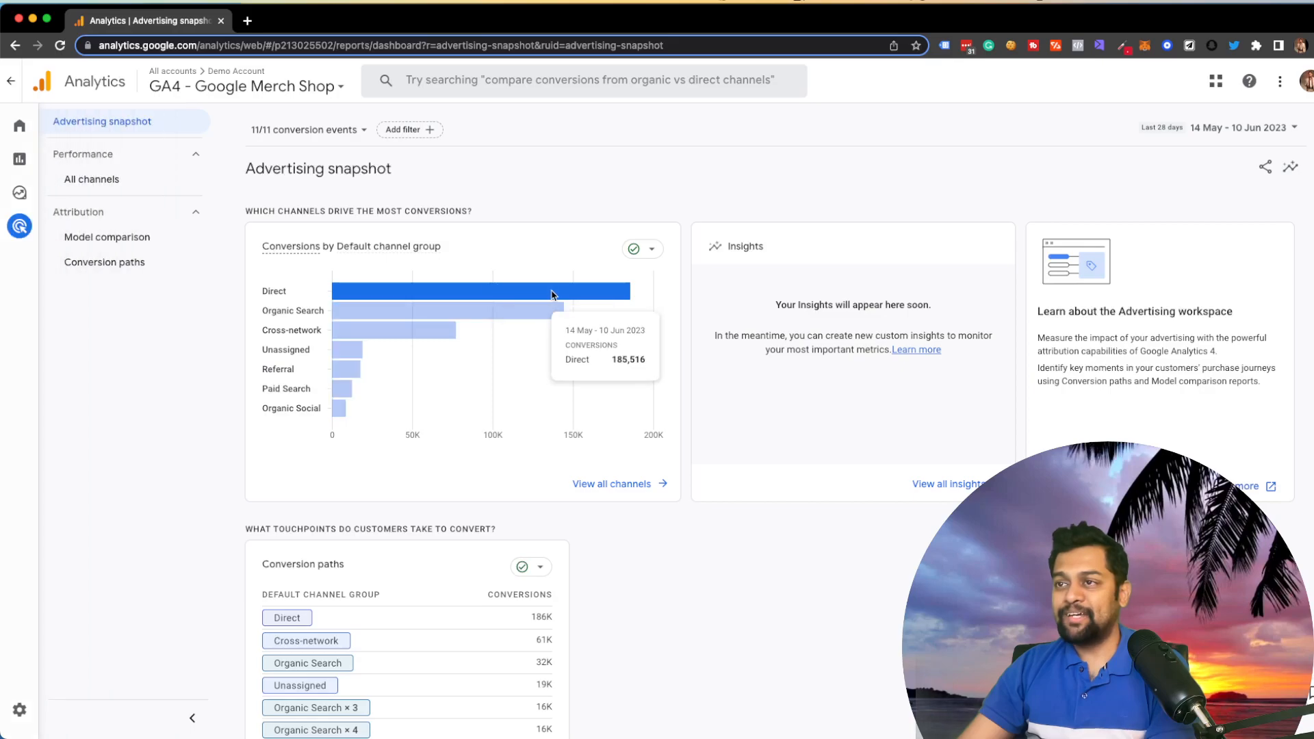
{"action": "scroll", "coordinate": [664, 382], "scroll_direction": "down", "scroll_amount": 3}
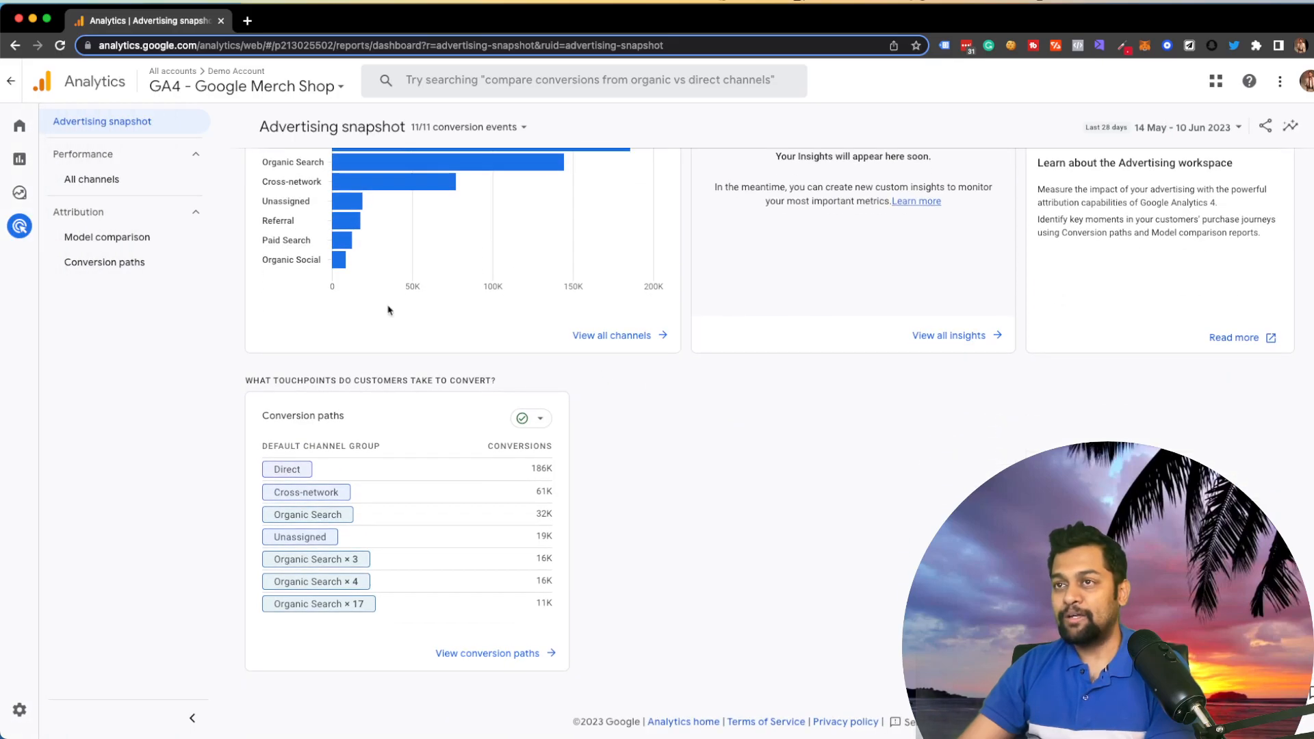
Open the Conversion paths report and view its table by Source, Medium and Campaign in turn.
{"action": "left_click", "coordinate": [122, 267]}
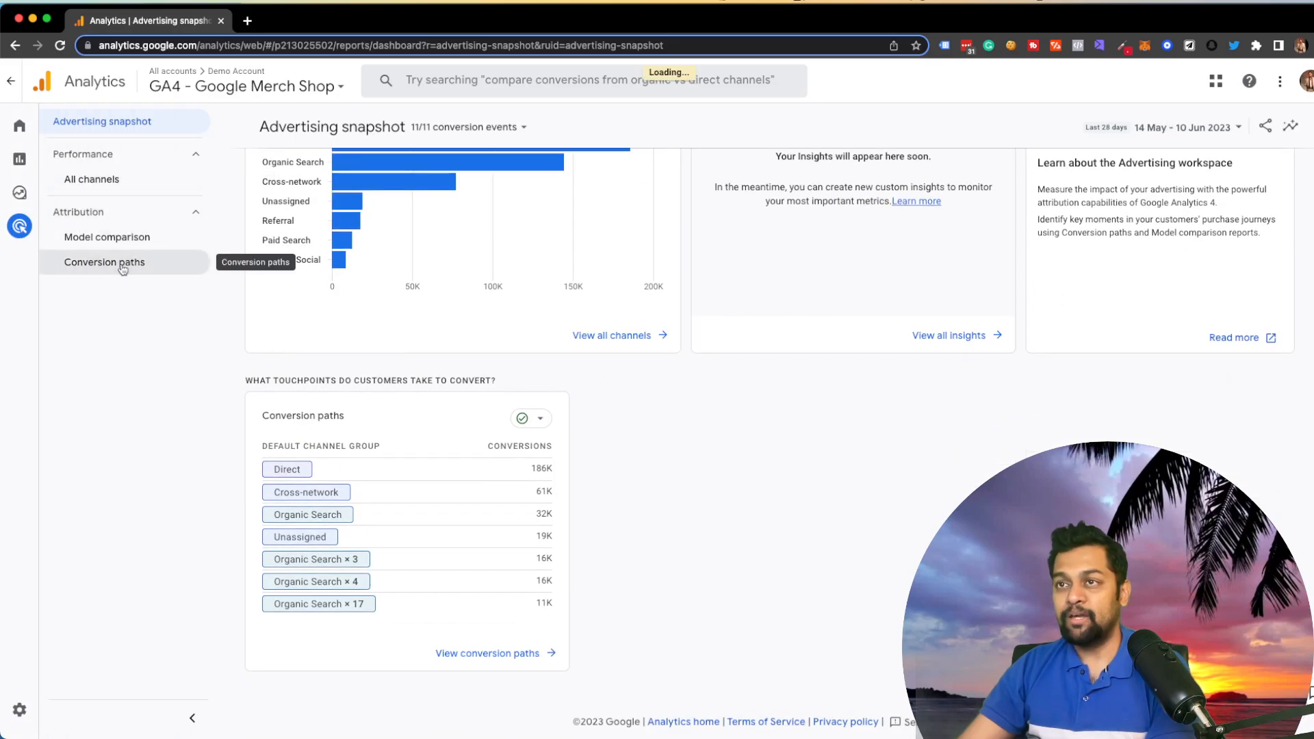
{"action": "scroll", "coordinate": [361, 404], "scroll_direction": "down", "scroll_amount": 3}
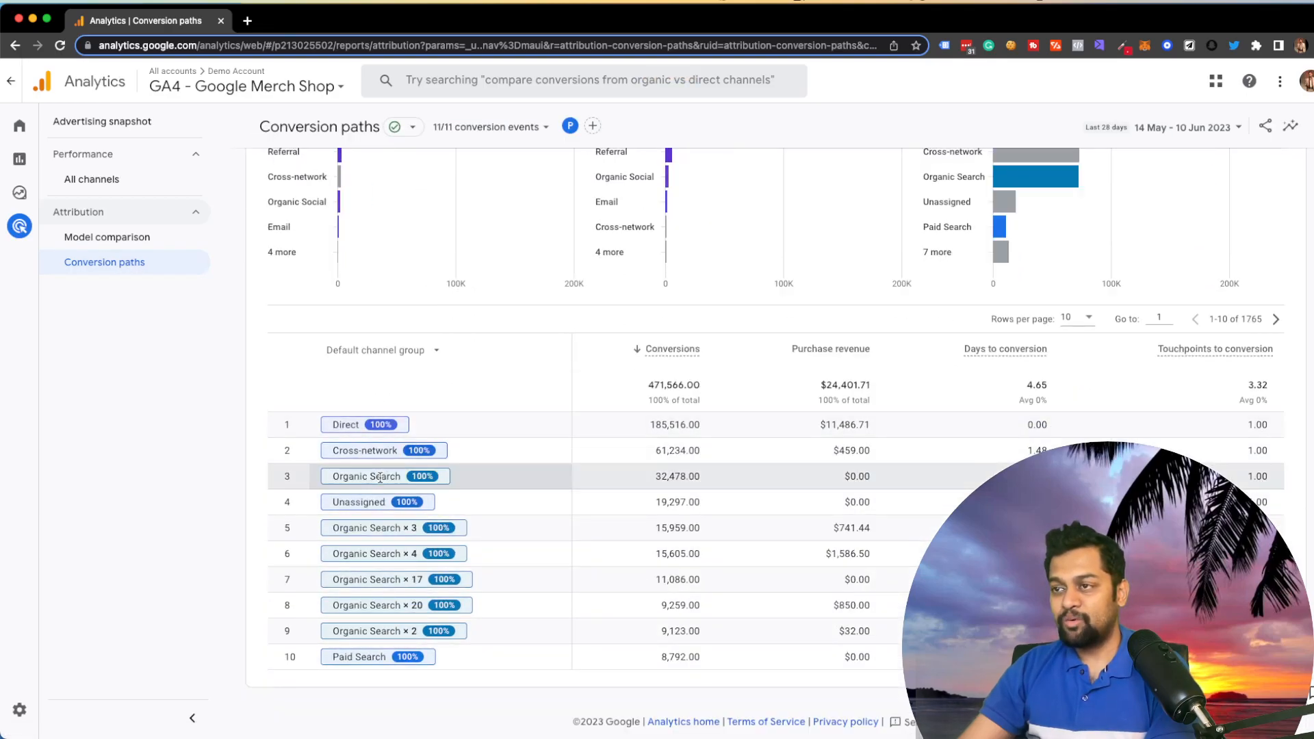
{"action": "left_click", "coordinate": [387, 350]}
{"action": "left_click", "coordinate": [395, 409]}
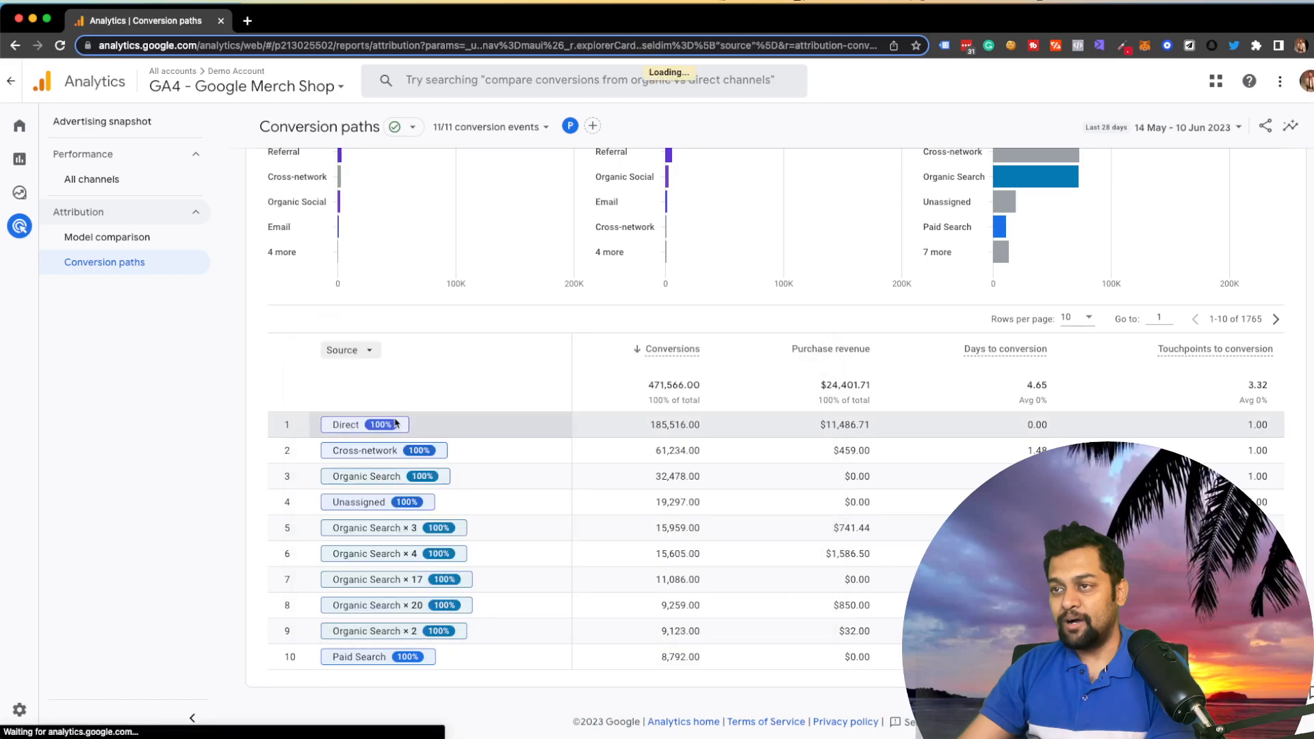
{"action": "left_click", "coordinate": [354, 351]}
{"action": "left_click", "coordinate": [374, 434]}
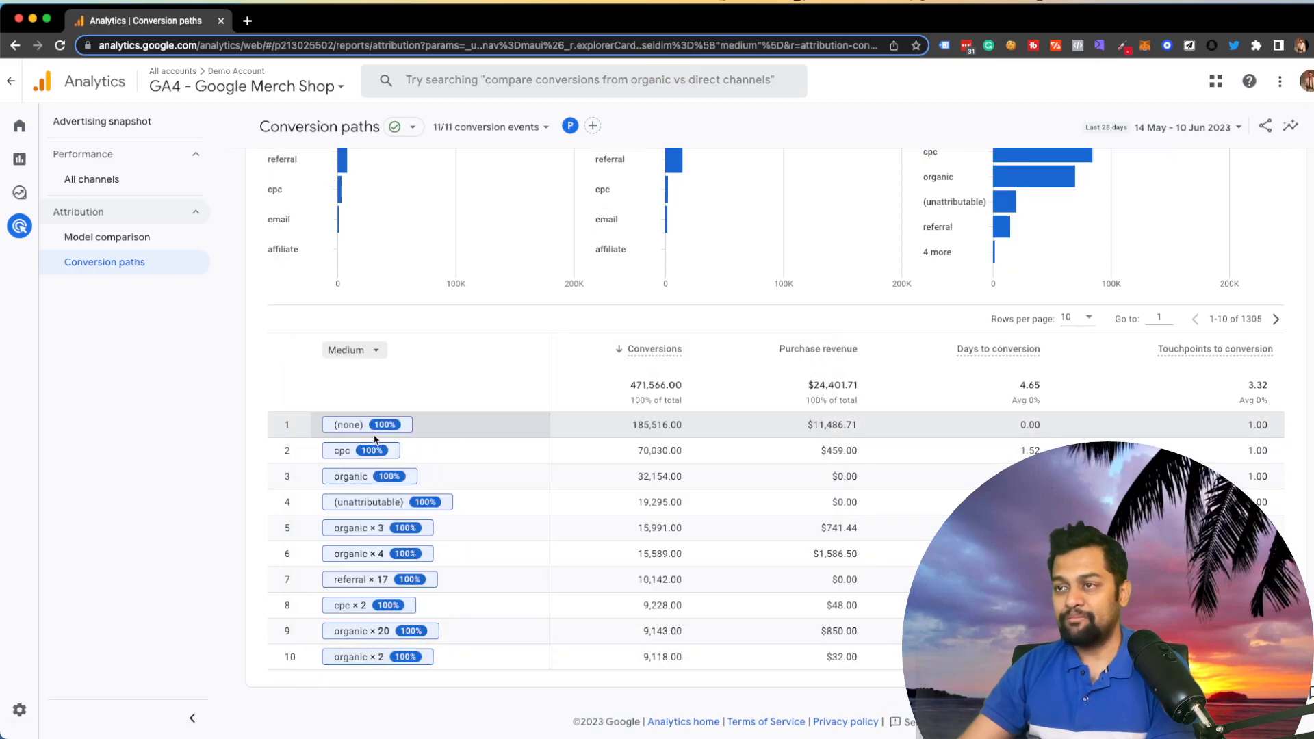
{"action": "left_click", "coordinate": [356, 351]}
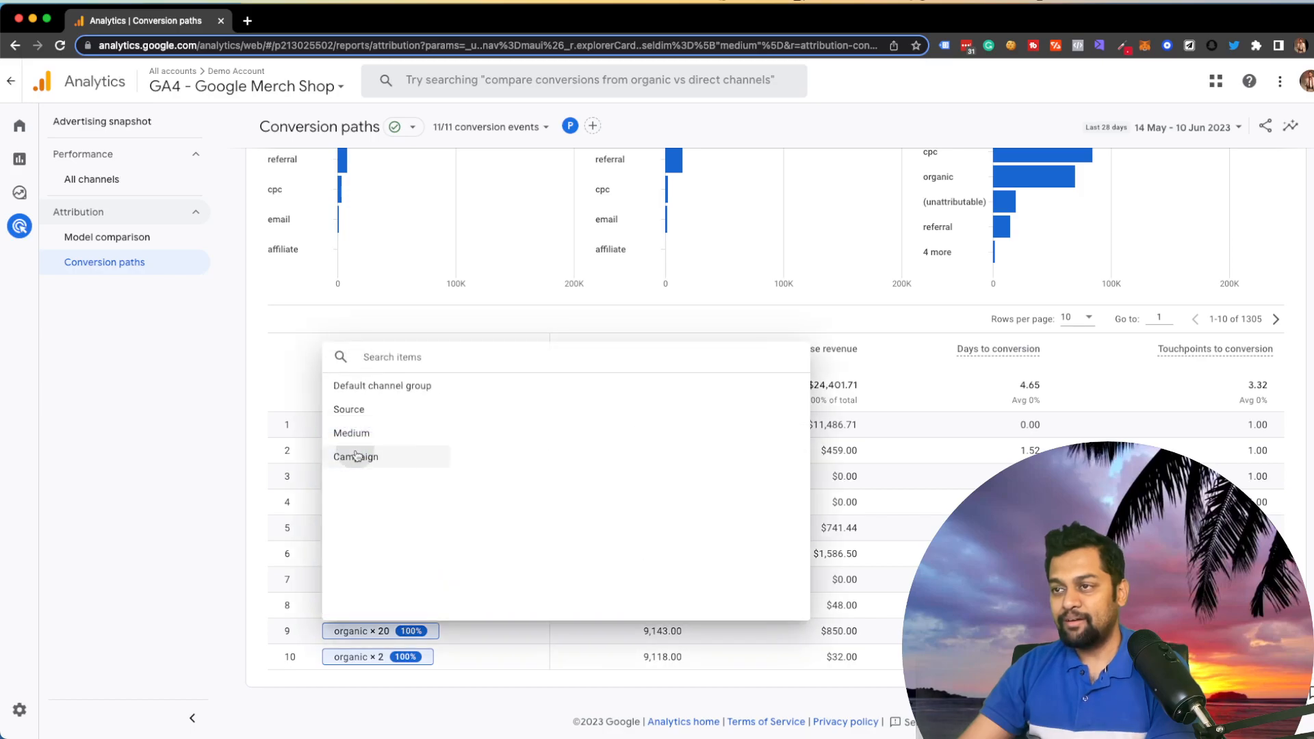
{"action": "left_click", "coordinate": [356, 456]}
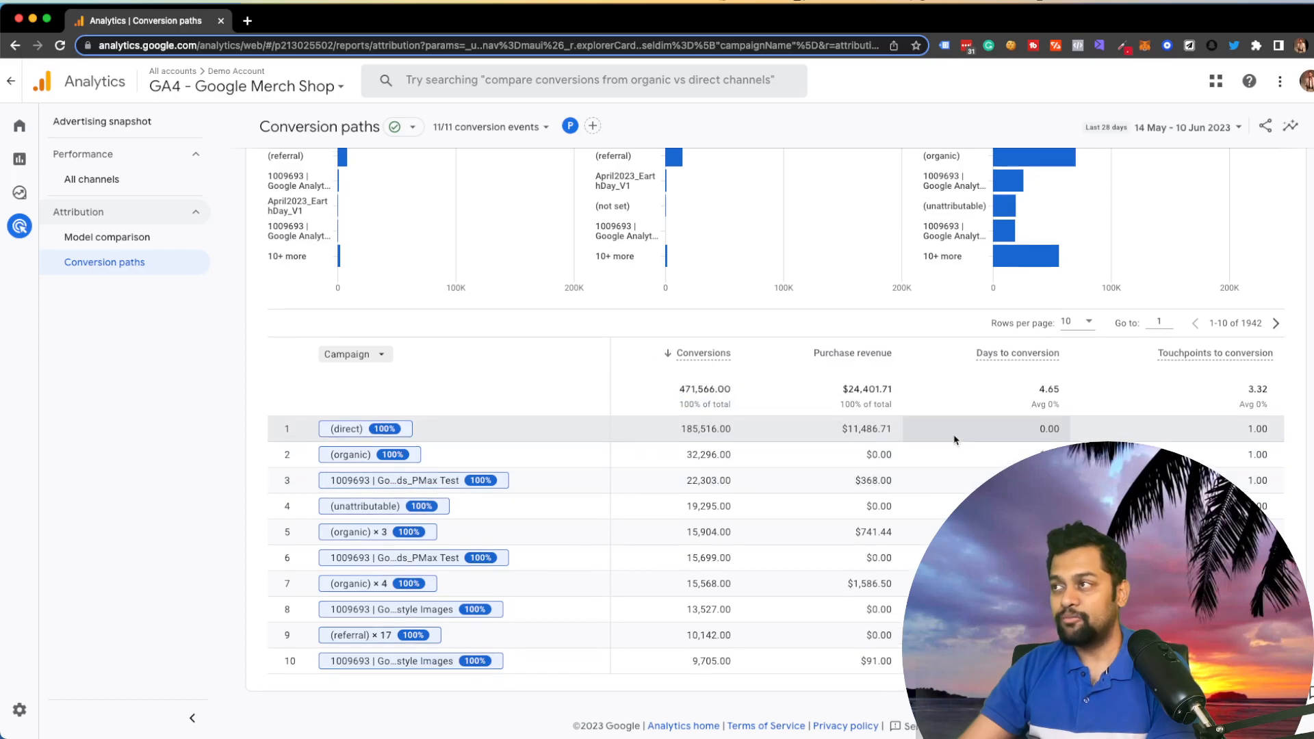
Open the Model comparison report, followed by the All channels performance report, and review its charts and channel table.
{"action": "scroll", "coordinate": [955, 440], "scroll_direction": "up", "scroll_amount": 3}
{"action": "left_click", "coordinate": [122, 239]}
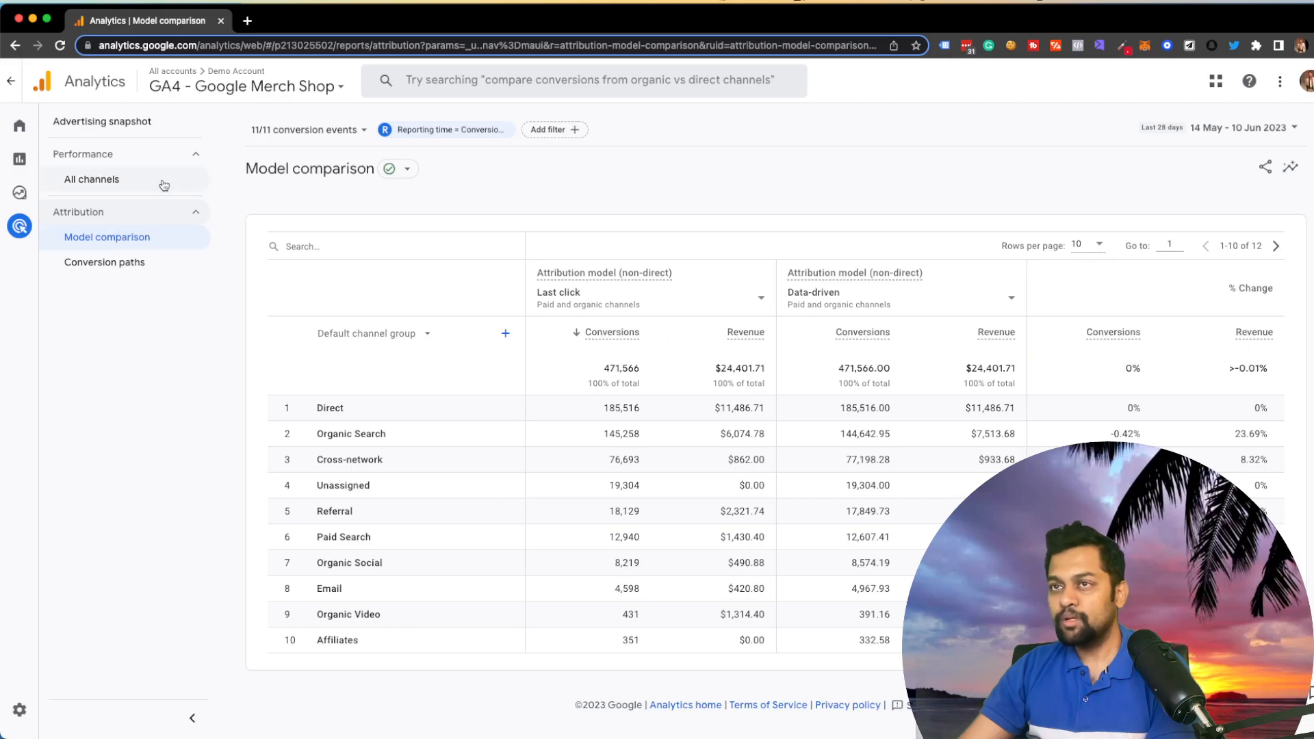
{"action": "left_click", "coordinate": [116, 179]}
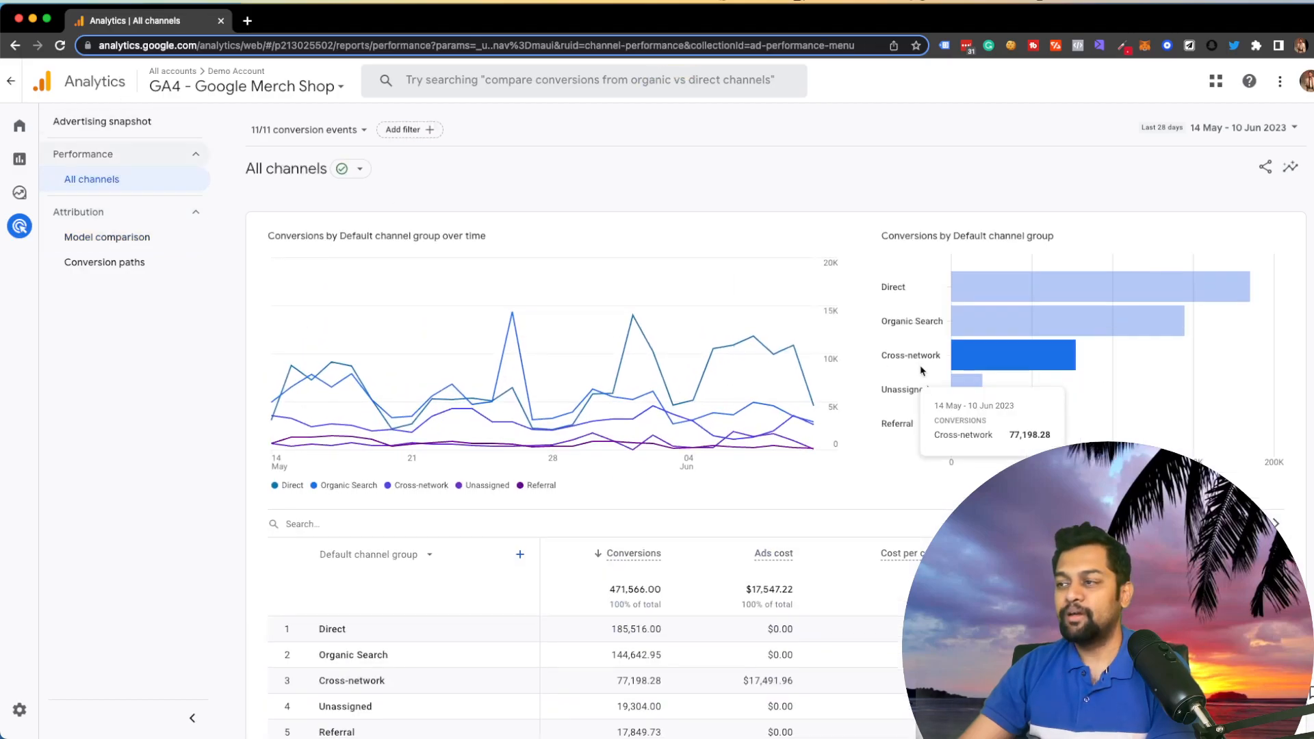
{"action": "scroll", "coordinate": [1009, 364], "scroll_direction": "down", "scroll_amount": 3}
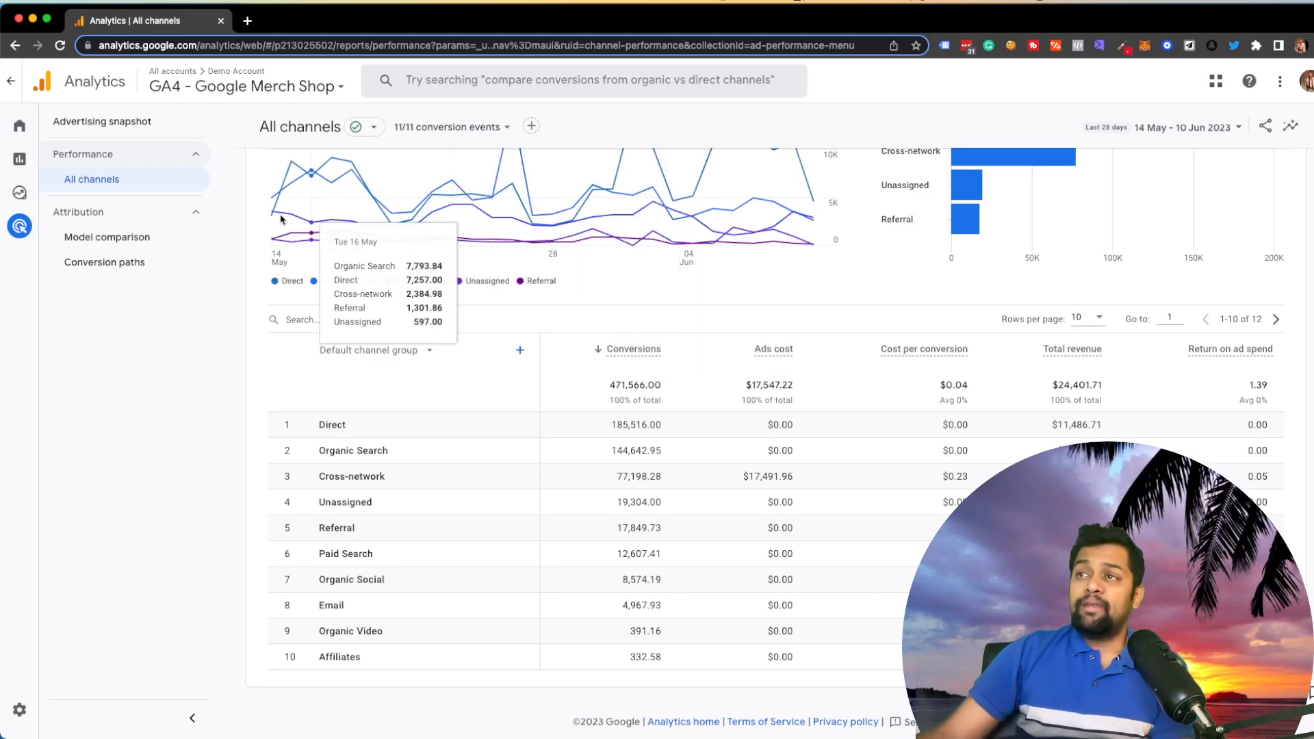
Open the property's Admin area and review the Setup Assistant checklist.
{"action": "left_click", "coordinate": [28, 712]}
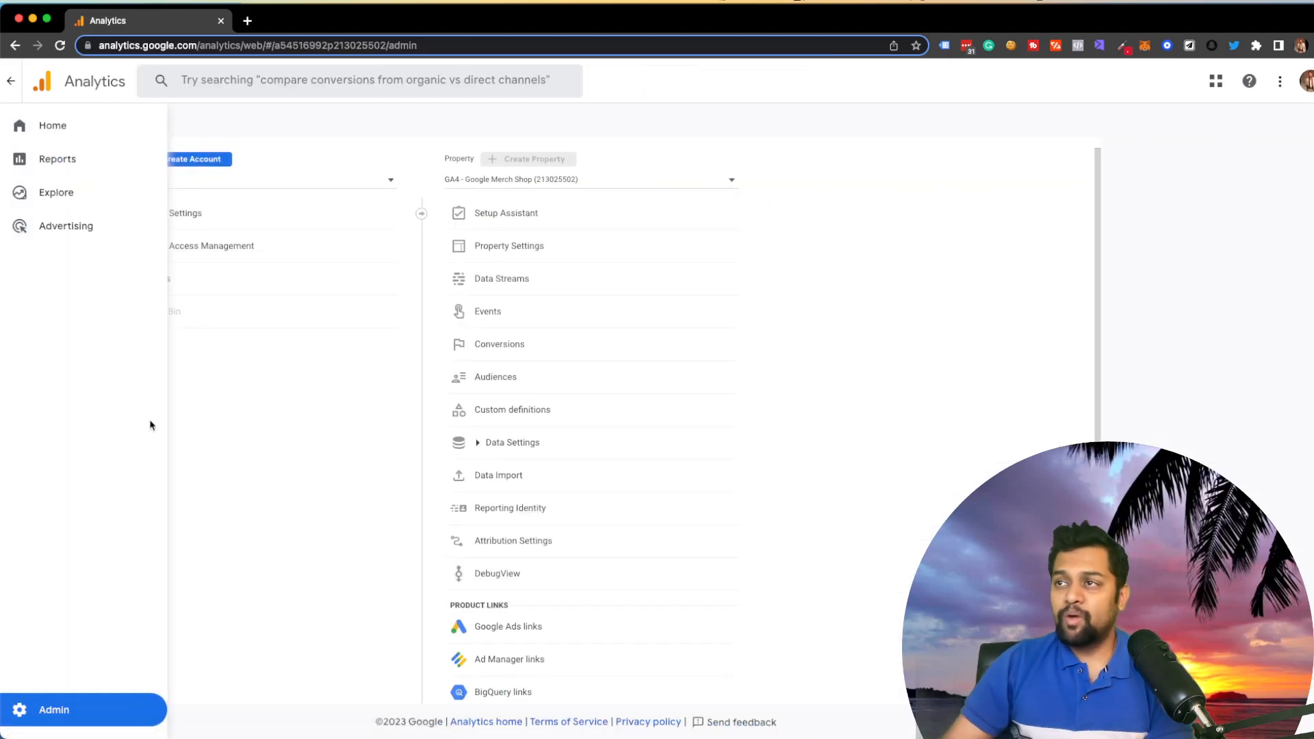
{"action": "left_click", "coordinate": [510, 226]}
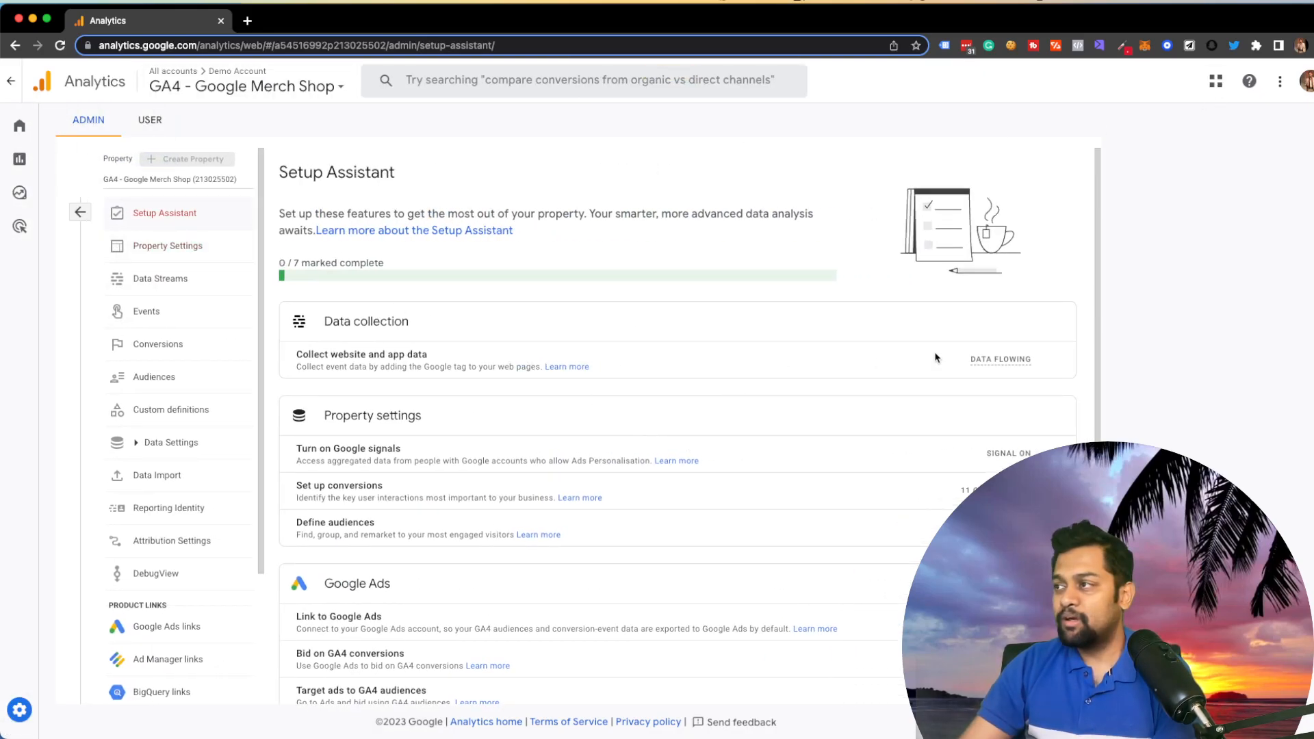
{"action": "scroll", "coordinate": [750, 466], "scroll_direction": "down", "scroll_amount": 3}
{"action": "scroll", "coordinate": [728, 493], "scroll_direction": "up", "scroll_amount": 3}
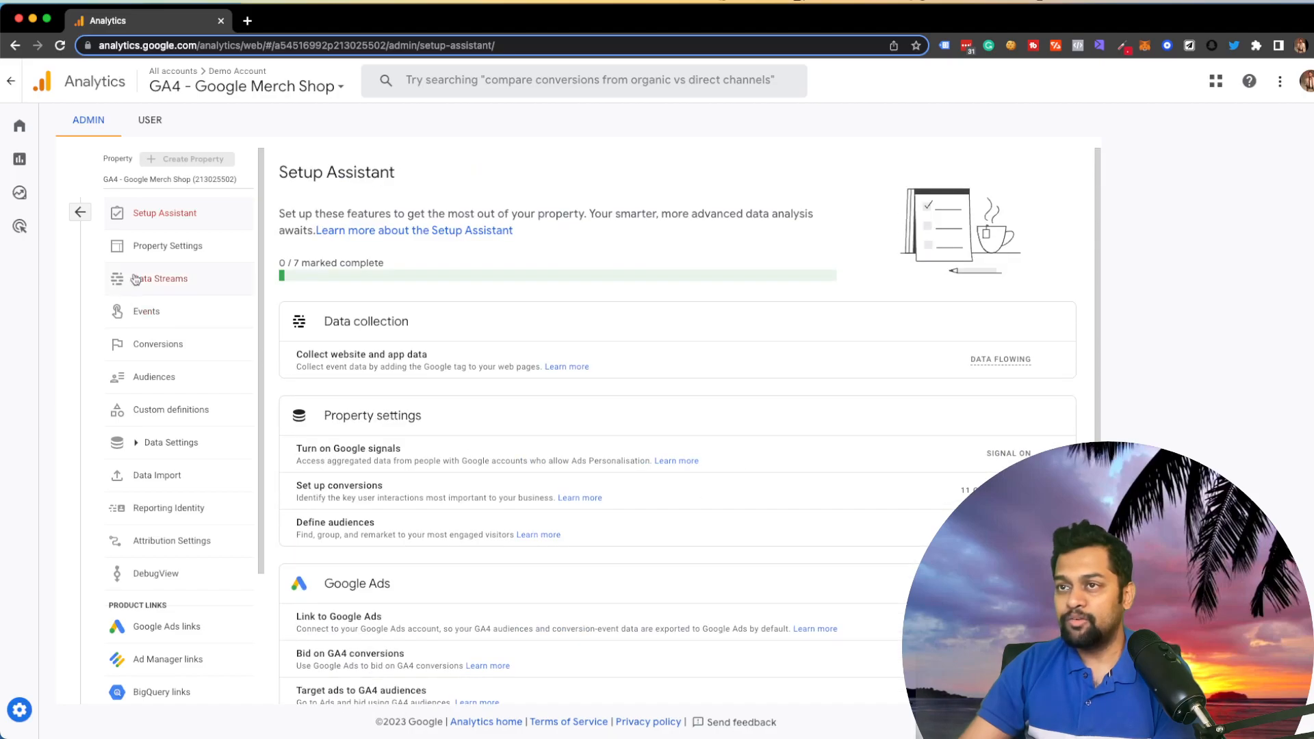
Open the North America & Canada Website data stream, review its details and Google tag settings, and return to the Setup Assistant.
{"action": "left_click", "coordinate": [170, 287]}
{"action": "left_click", "coordinate": [1019, 254]}
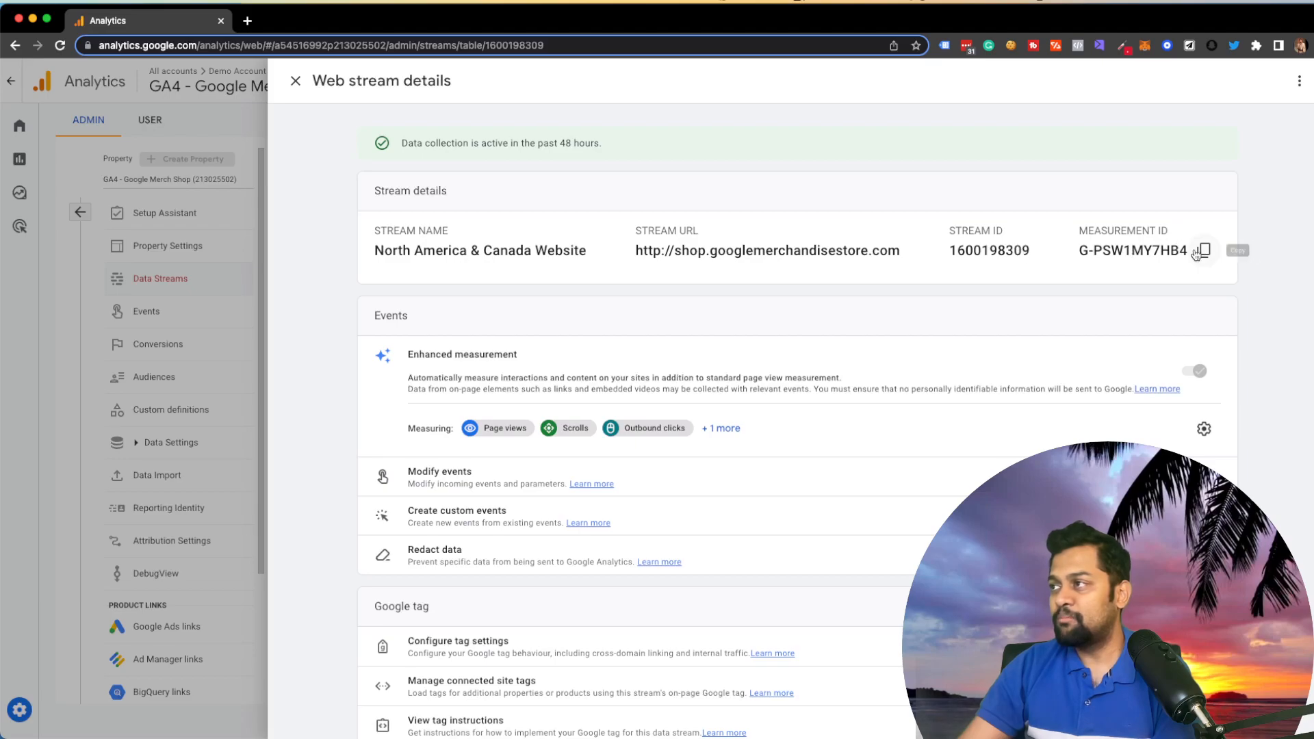
{"action": "scroll", "coordinate": [777, 426], "scroll_direction": "down", "scroll_amount": 1}
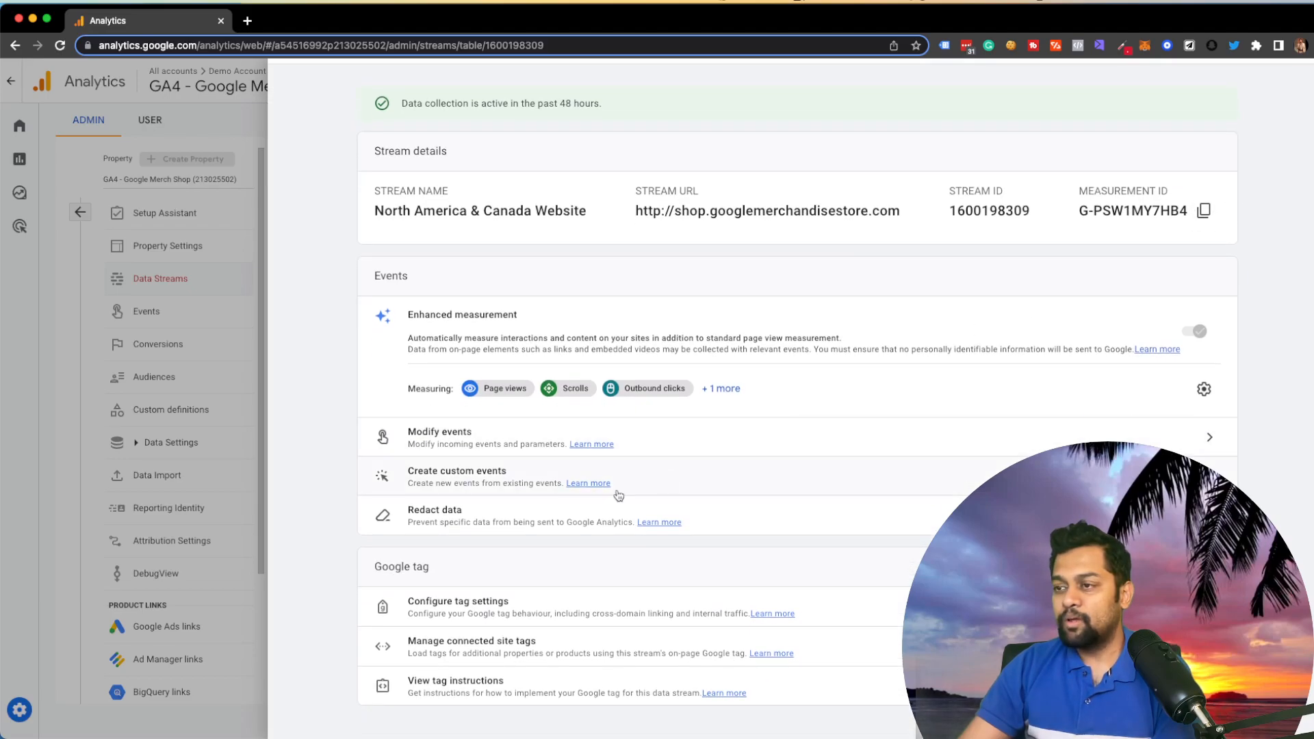
{"action": "left_click", "coordinate": [537, 609]}
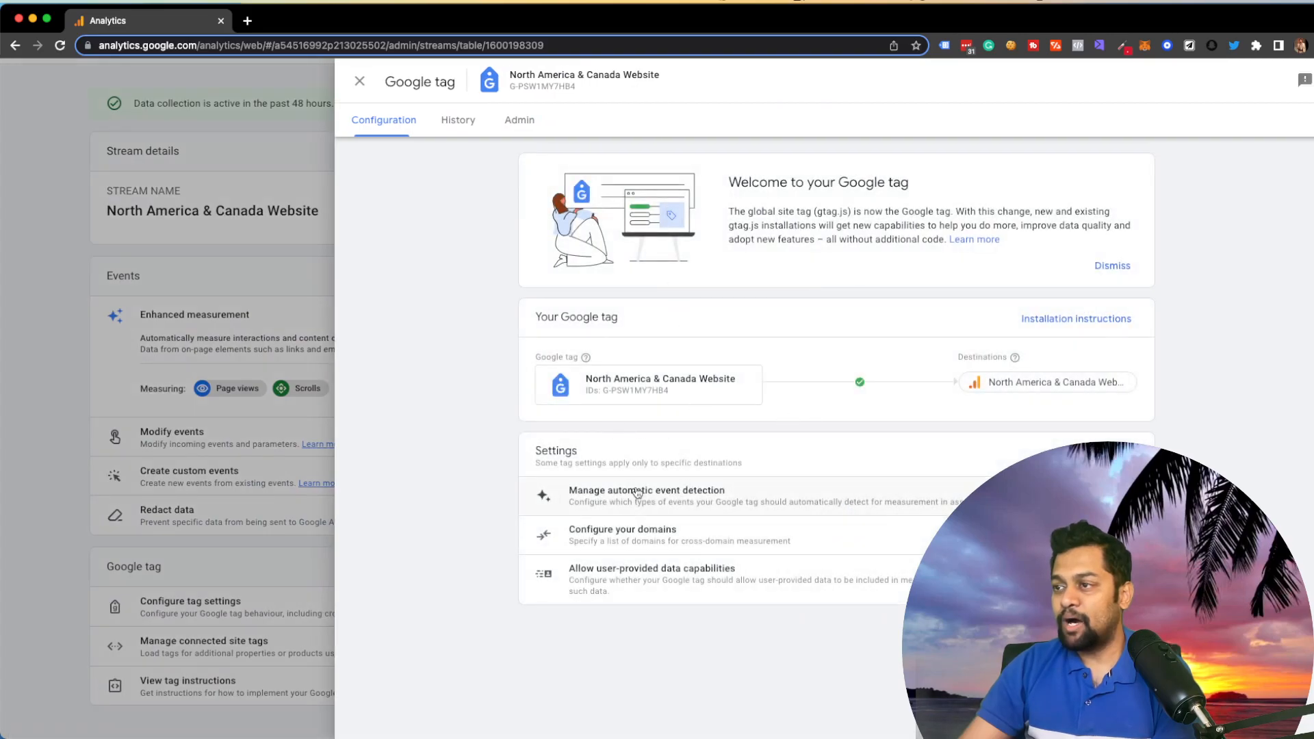
{"action": "left_click", "coordinate": [360, 80]}
{"action": "left_click", "coordinate": [216, 204]}
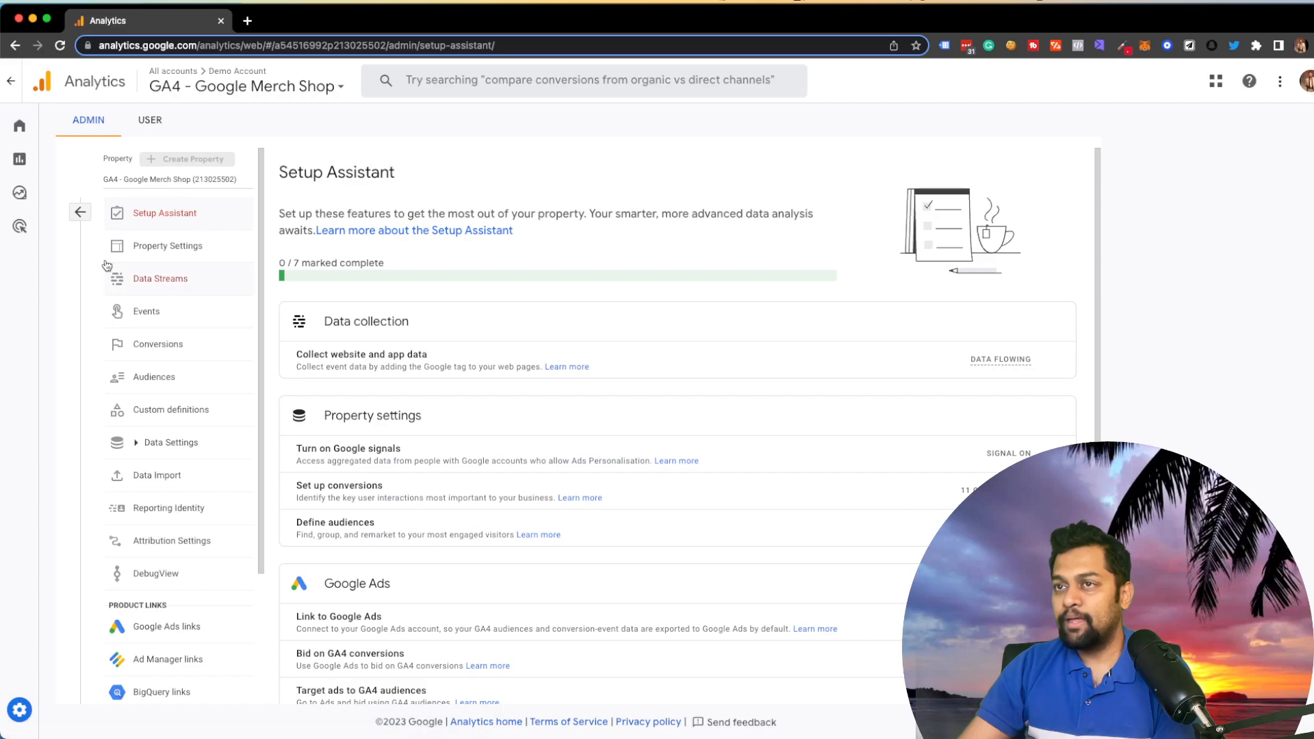
Review the property's admin pages for Property Settings, Data Streams, Events, Conversions and Audiences in turn.
{"action": "left_click", "coordinate": [195, 247]}
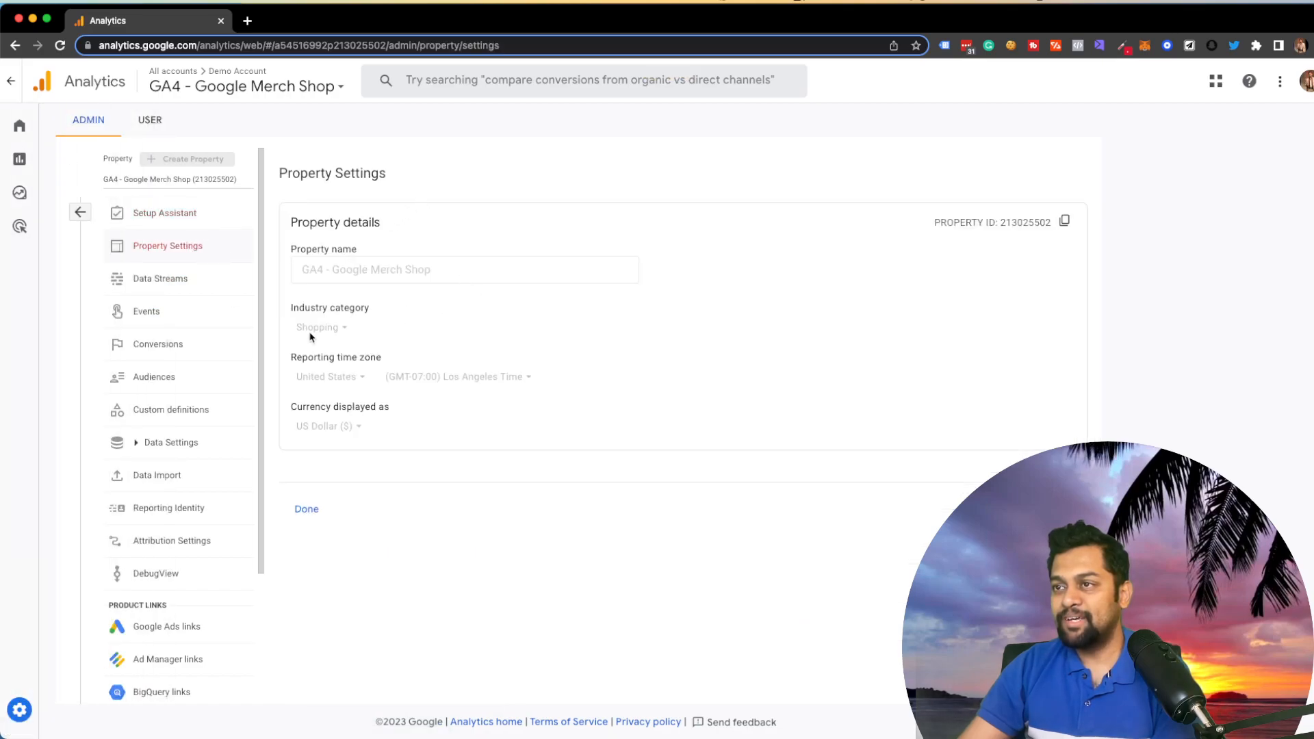
{"action": "left_click", "coordinate": [214, 286]}
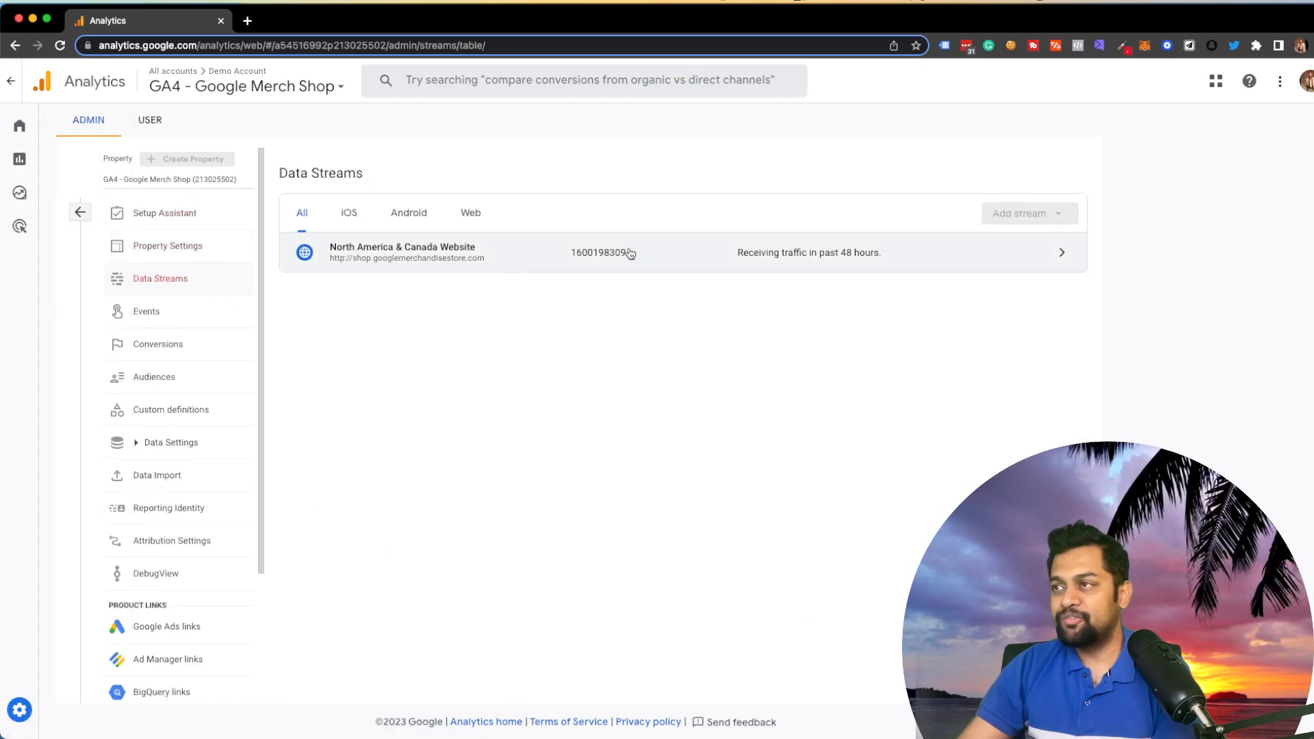
{"action": "left_click", "coordinate": [190, 321]}
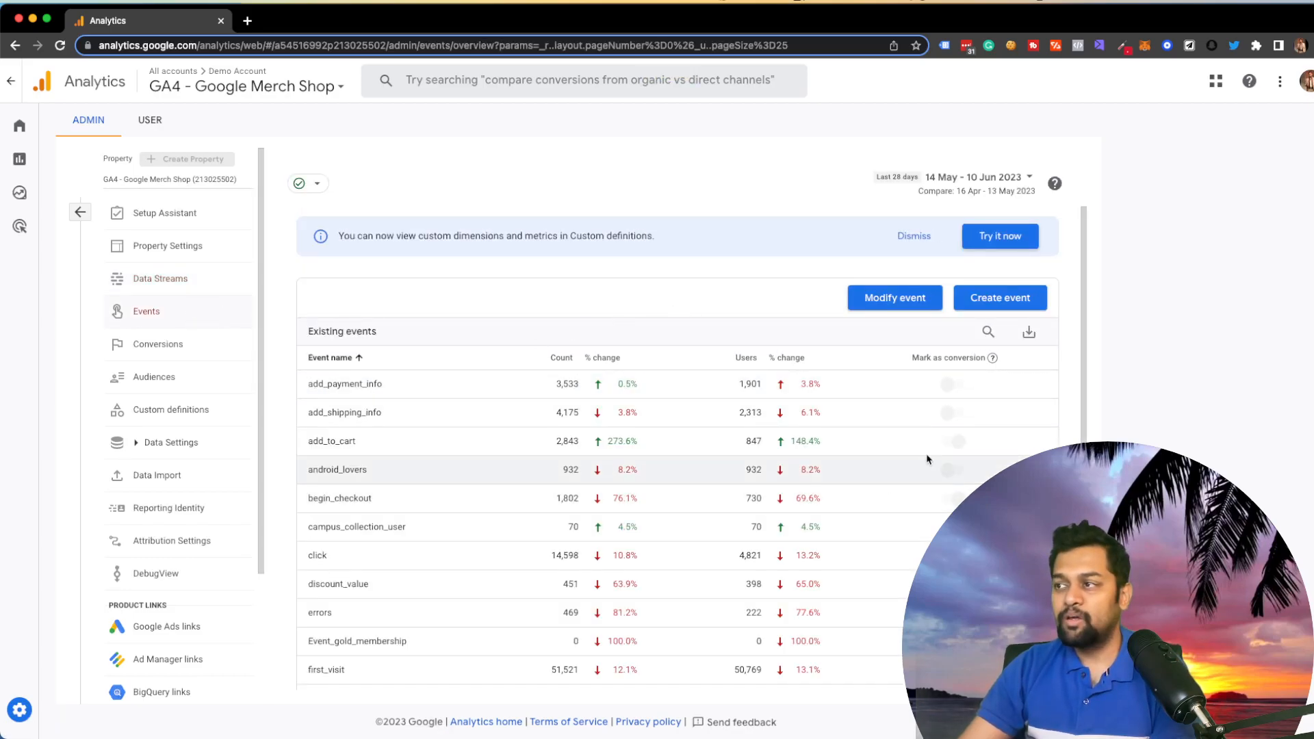
{"action": "left_click", "coordinate": [199, 350]}
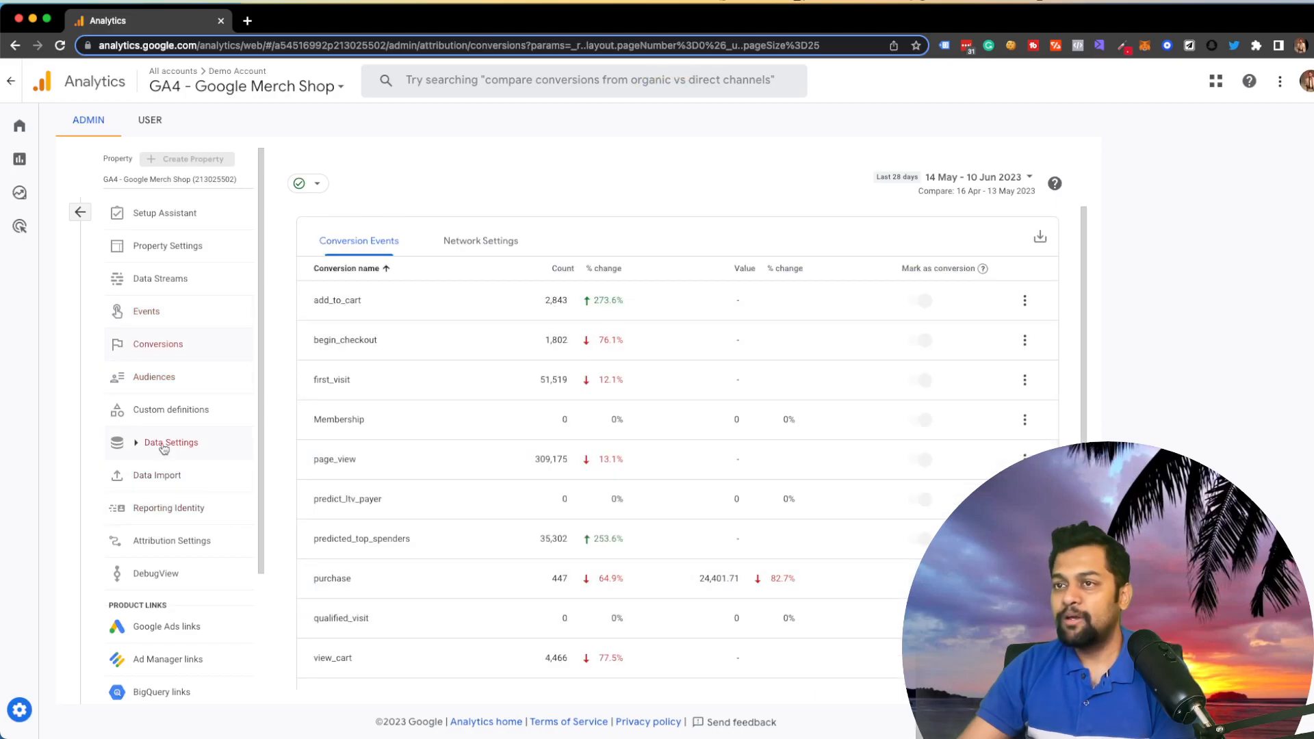
{"action": "left_click", "coordinate": [148, 397]}
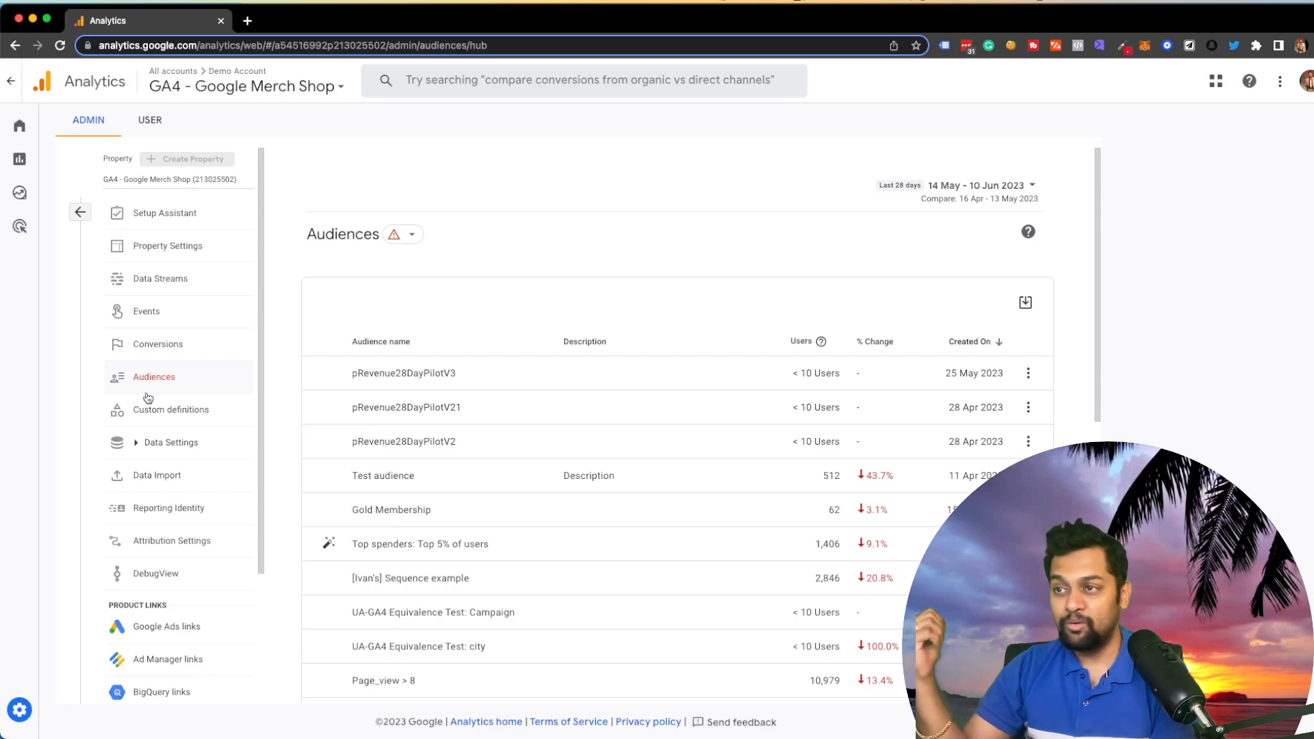
Review the Data Collection and Data Retention pages under Data Settings, and open DebugView.
{"action": "left_click", "coordinate": [171, 443]}
{"action": "left_click", "coordinate": [180, 470]}
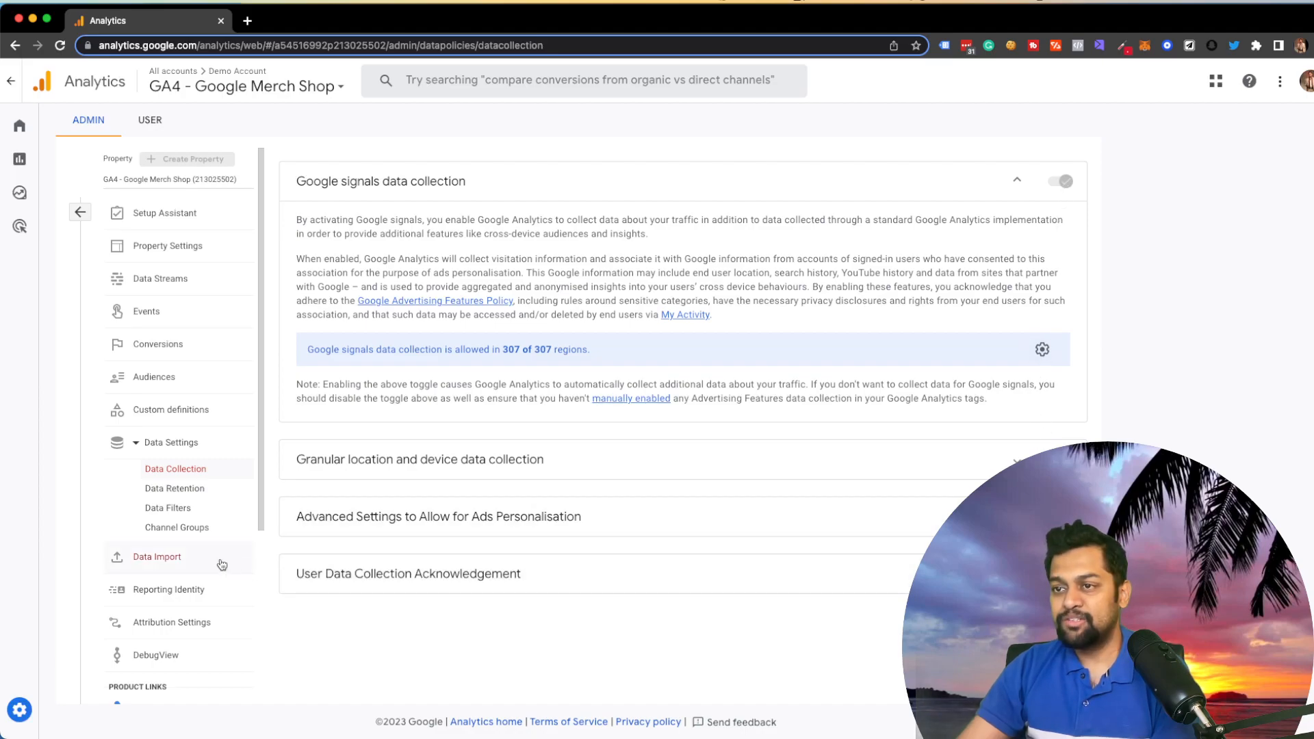
{"action": "left_click", "coordinate": [185, 491]}
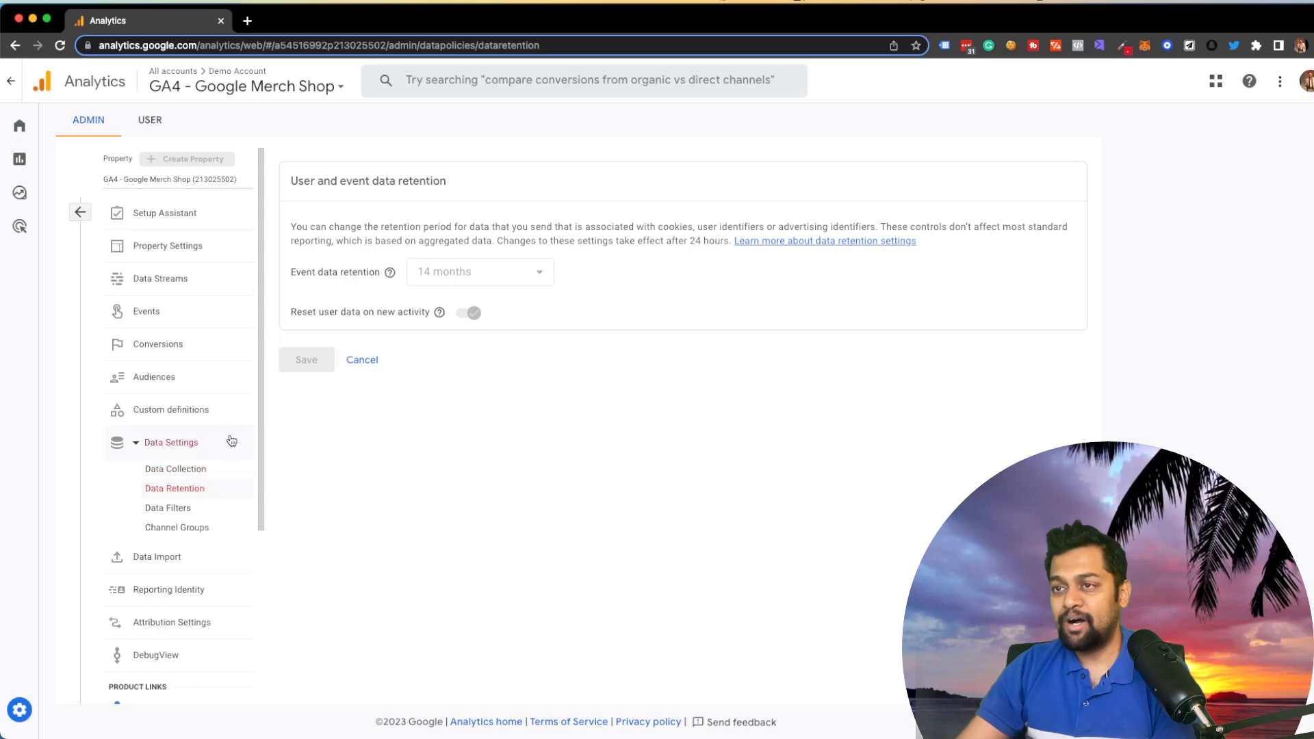
{"action": "scroll", "coordinate": [222, 496], "scroll_direction": "down", "scroll_amount": 4}
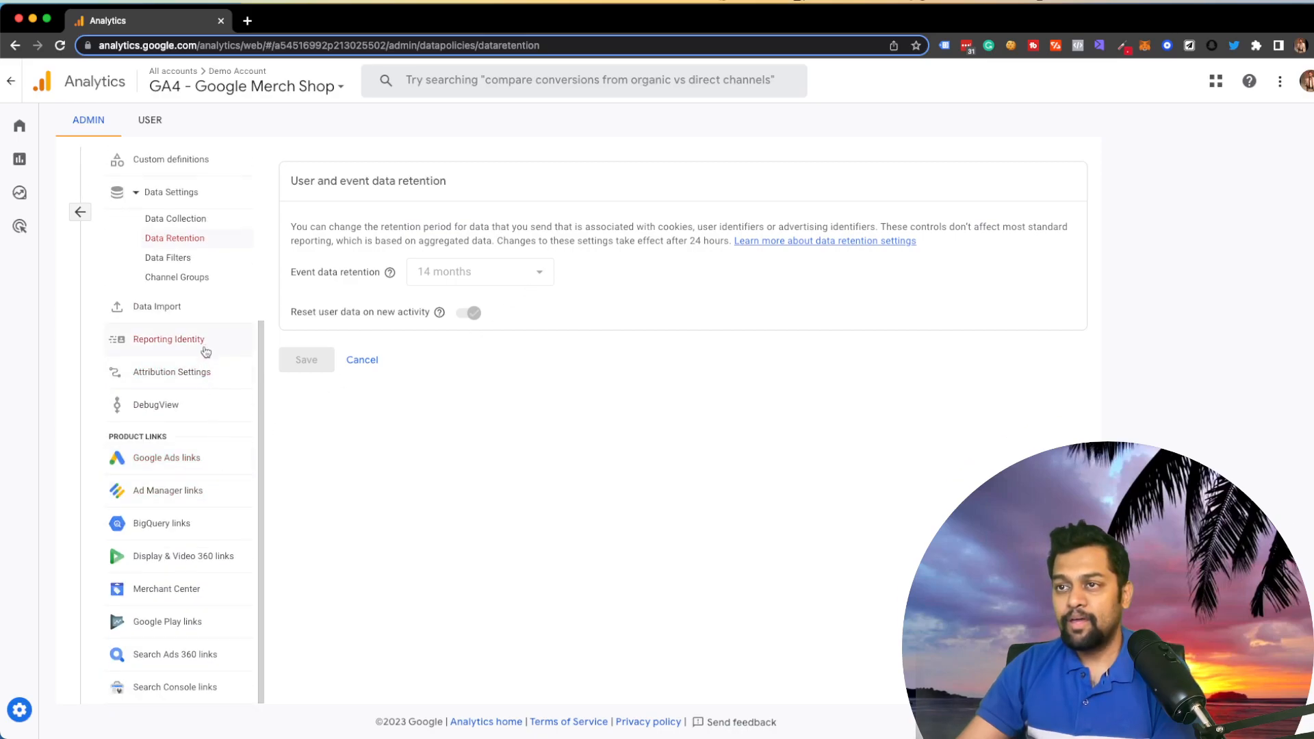
{"action": "left_click", "coordinate": [197, 415]}
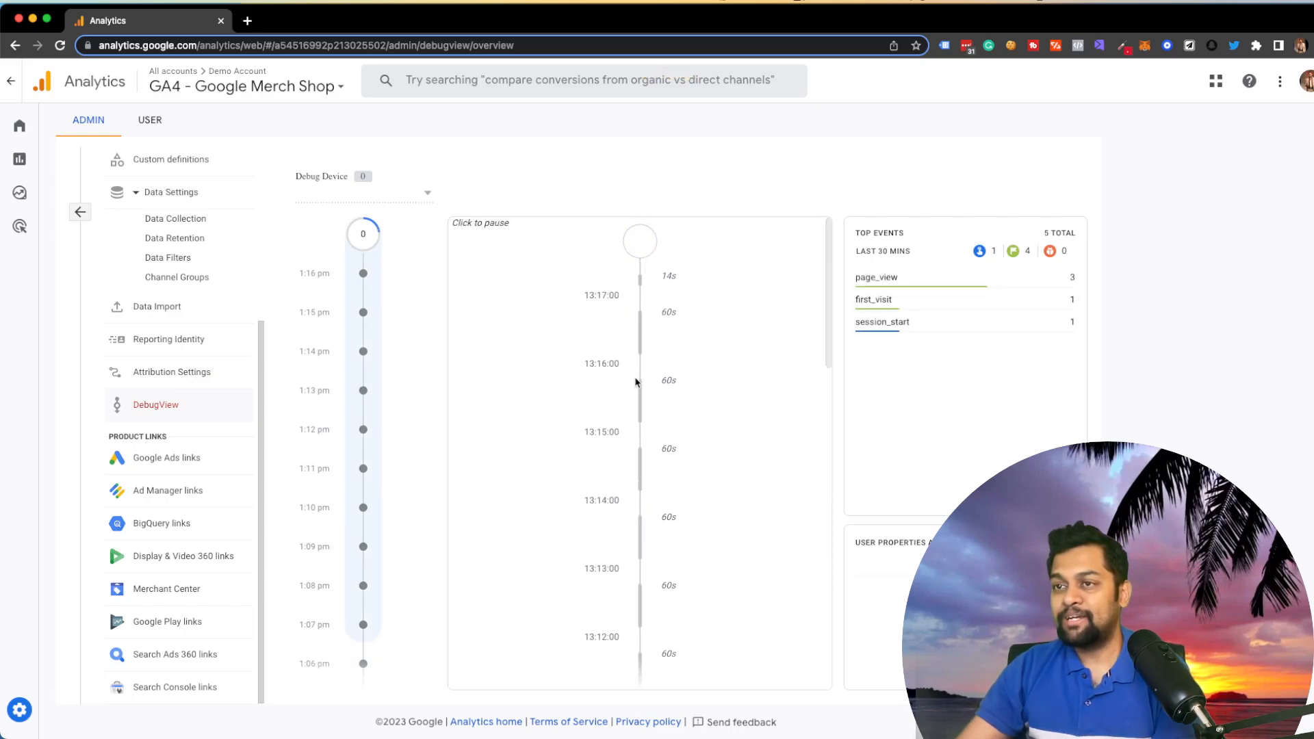
Review the product link pages for Google Ads, BigQuery, Merchant Center and Search Console, and return to the main Admin overview.
{"action": "left_click", "coordinate": [189, 465]}
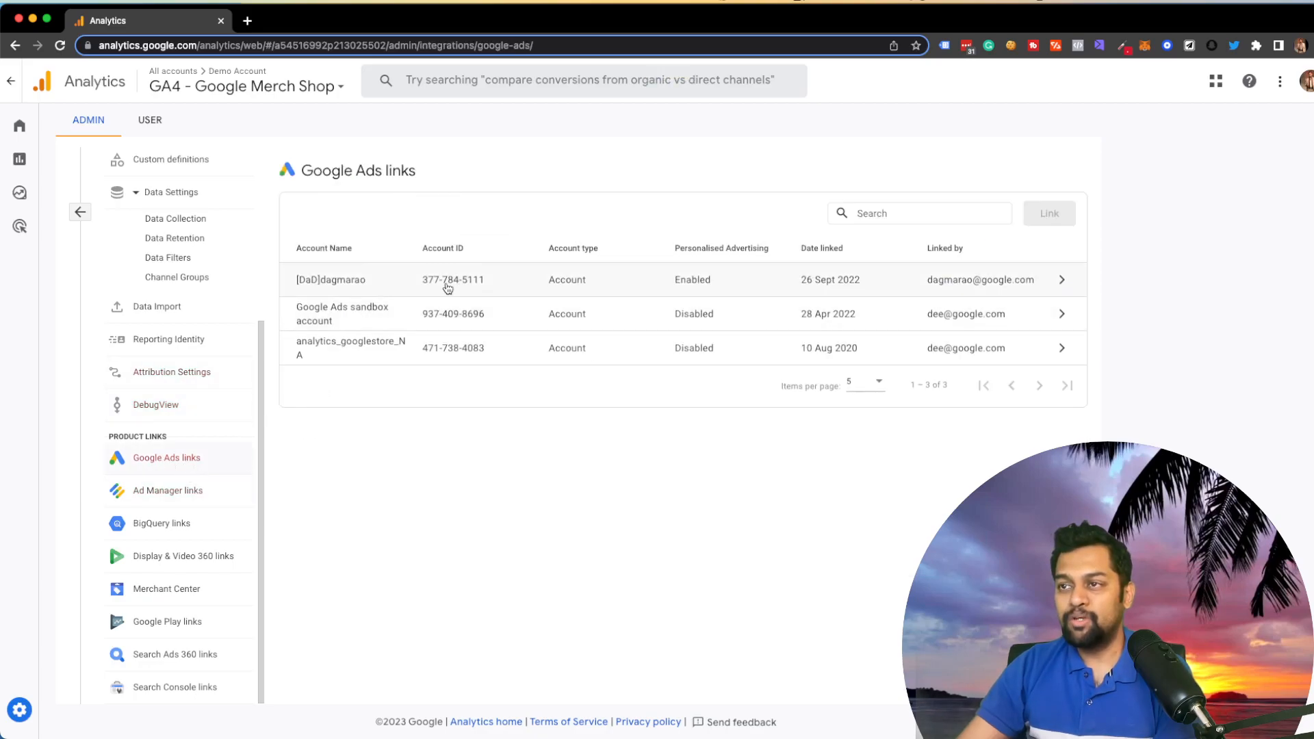
{"action": "left_click", "coordinate": [198, 523]}
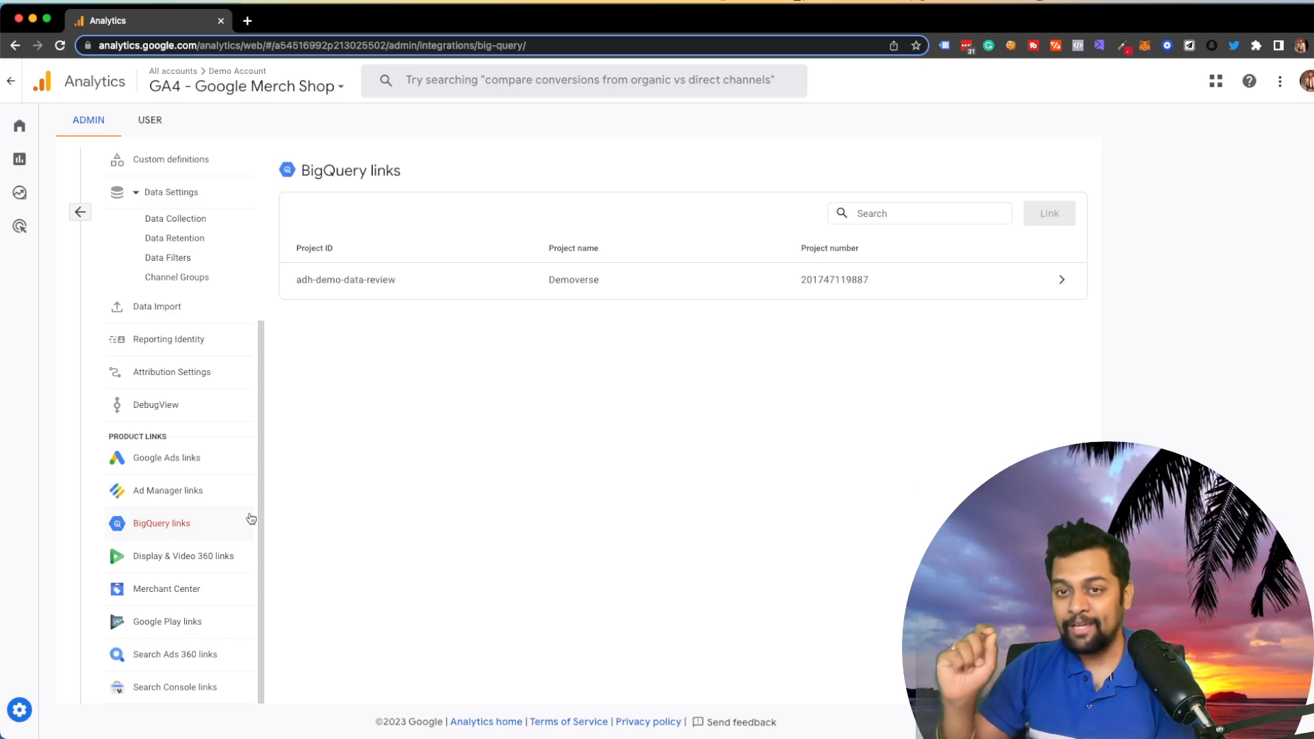
{"action": "left_click", "coordinate": [181, 584]}
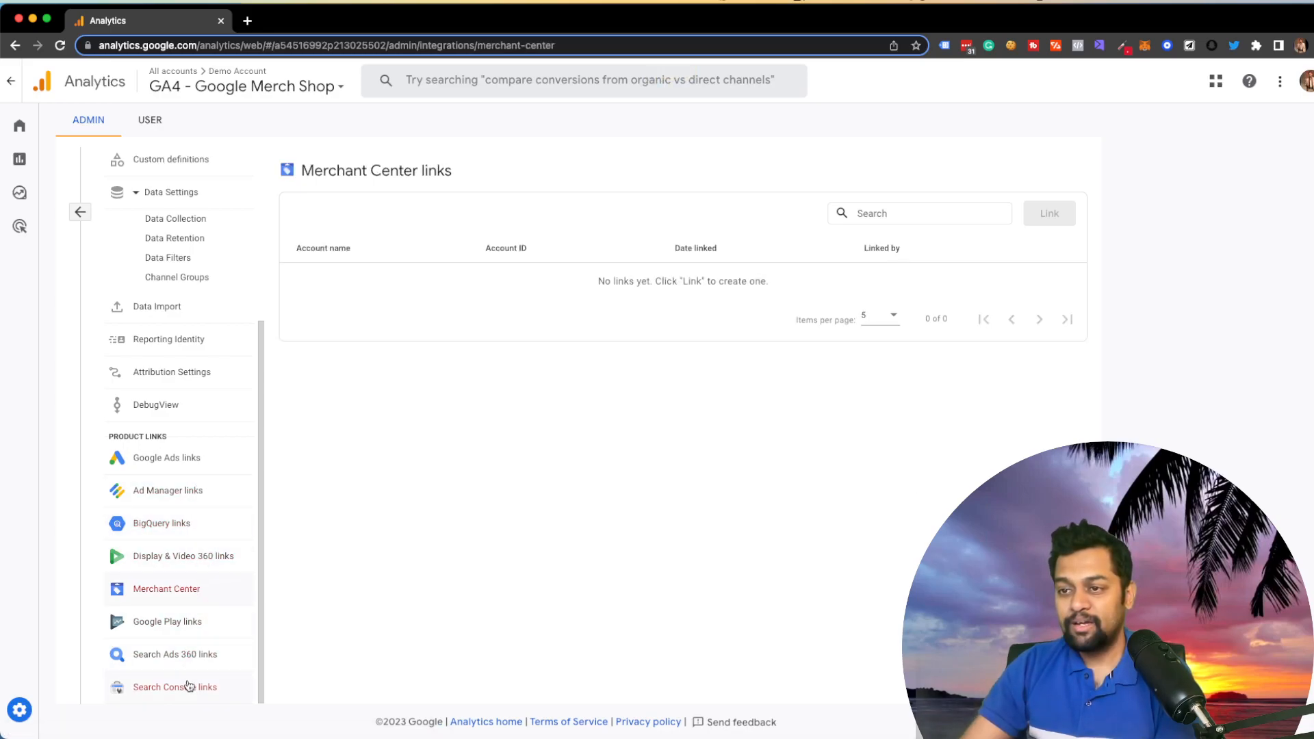
{"action": "left_click", "coordinate": [189, 679]}
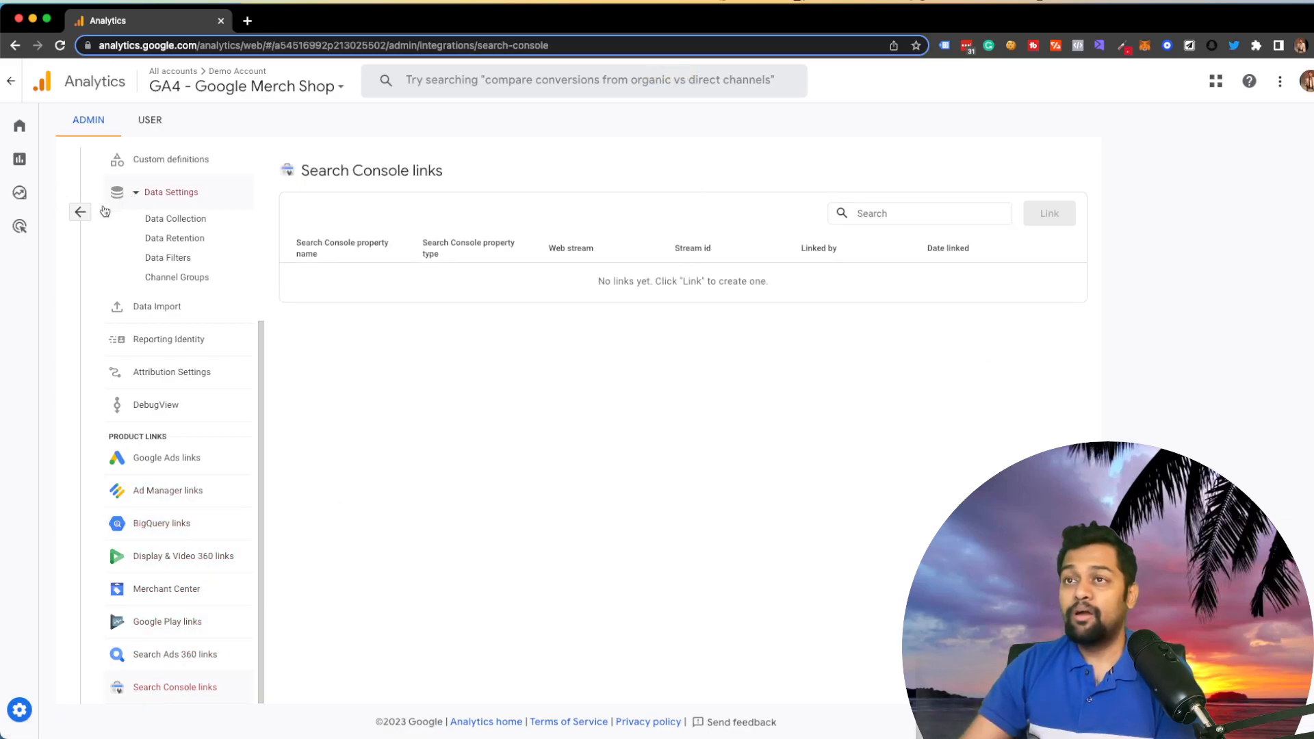
{"action": "left_click", "coordinate": [81, 212]}
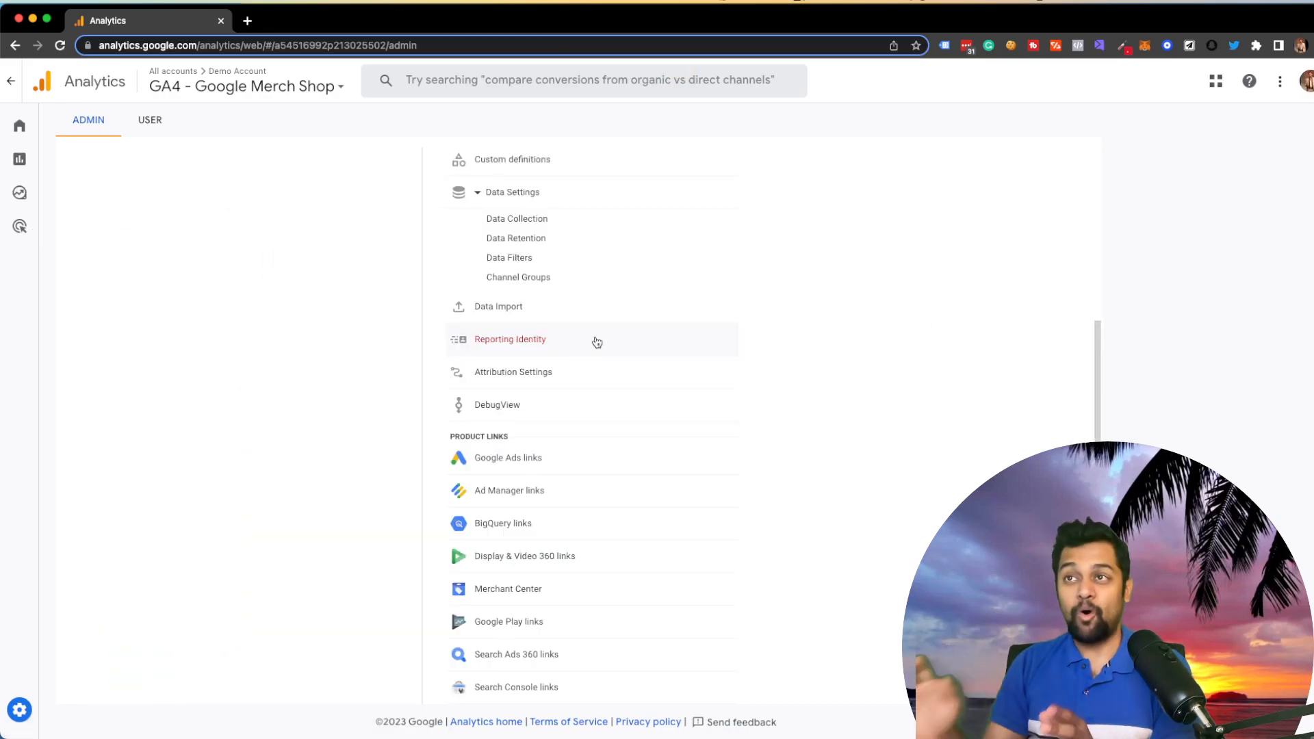
{"action": "scroll", "coordinate": [589, 349], "scroll_direction": "up", "scroll_amount": 4}
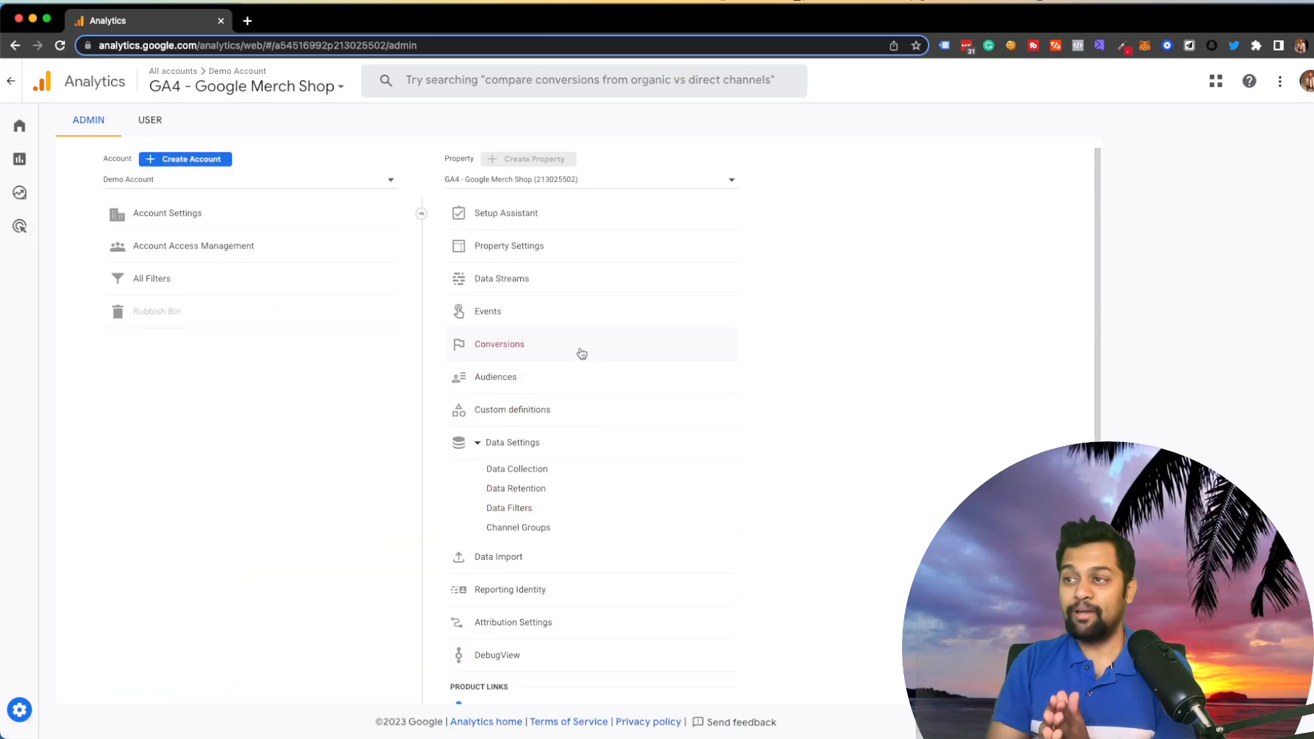